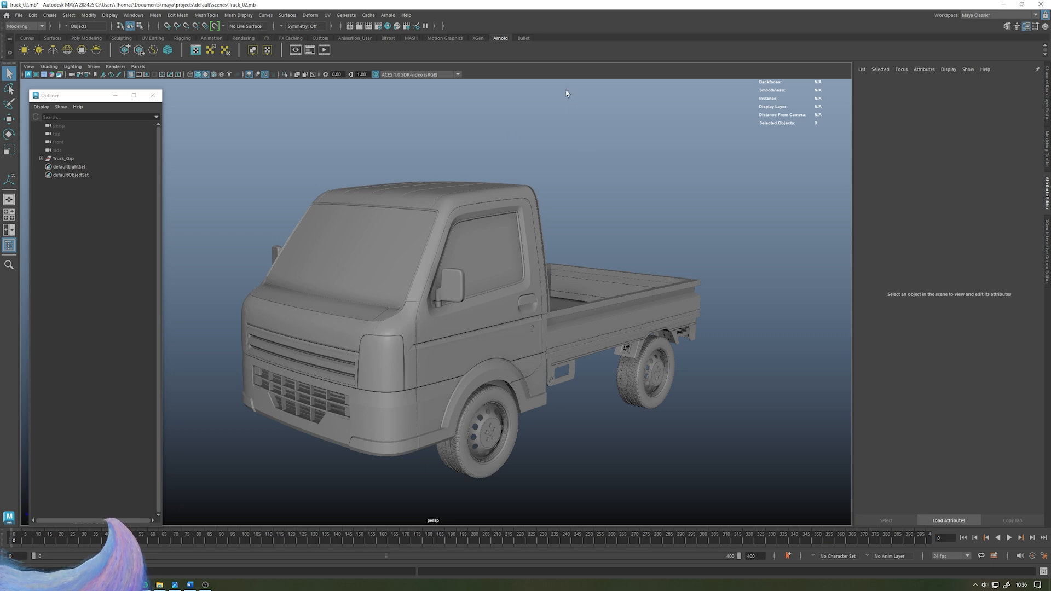
- Orbit around the truck model and inspect its cab to examine the scene before lighting
mouse_move(549, 141)
alt+mouse_down()
mouse_move(536, 124)
mouse_move(549, 131)
alt+mouse_up()
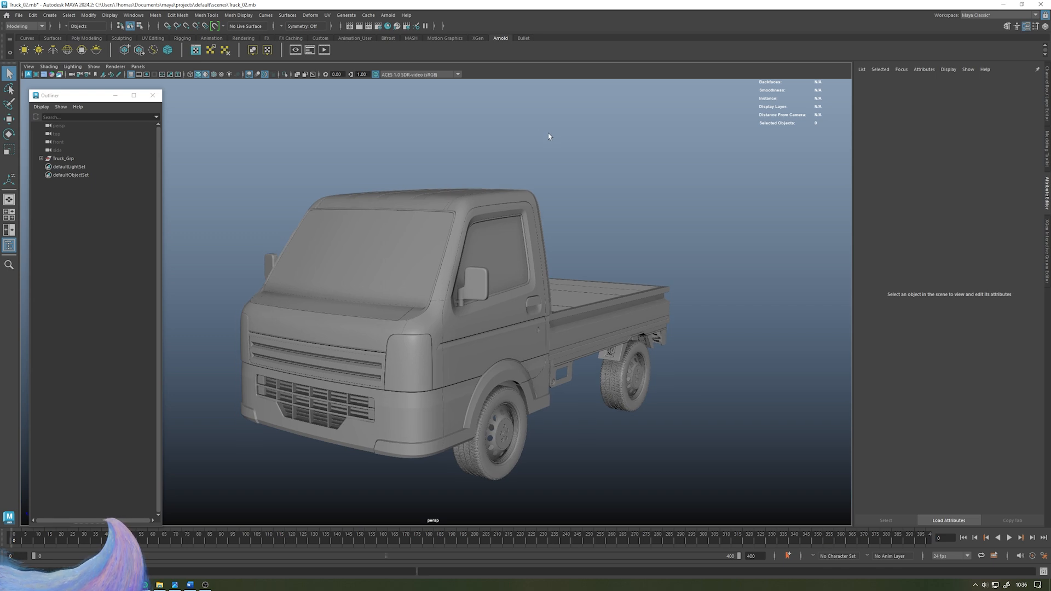
alt+middle_drag(548, 133, 556, 137)
alt+drag(559, 139, 567, 142)
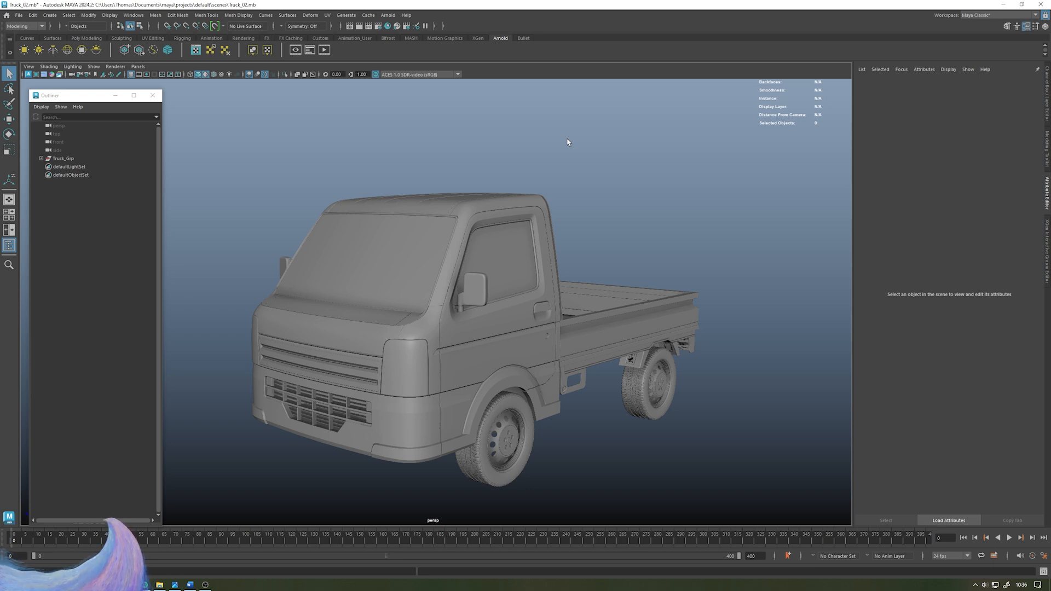
alt+drag(491, 174, 504, 190)
click(503, 189)
click(623, 197)
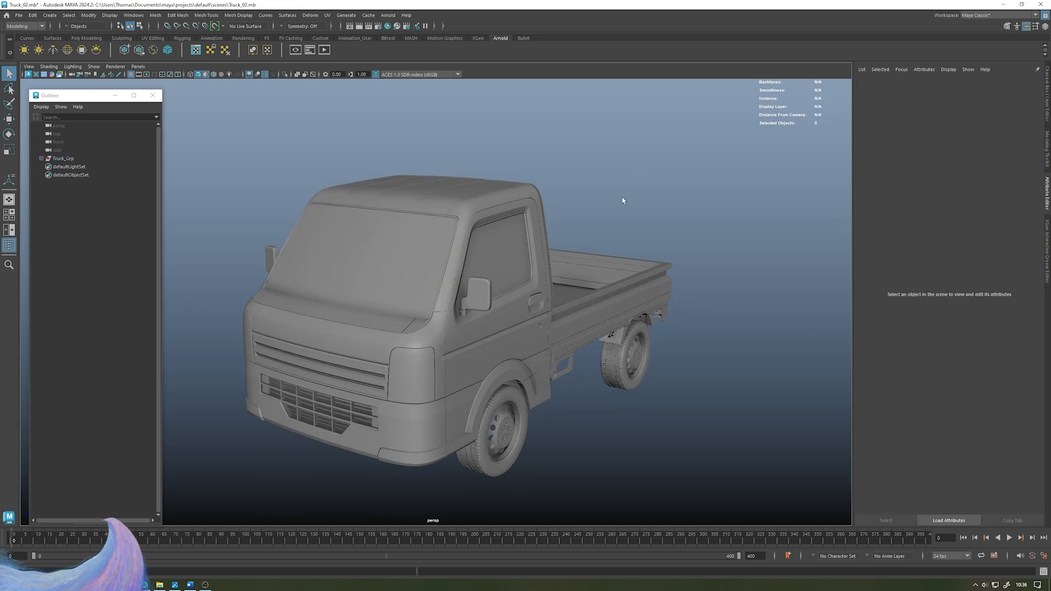
alt+drag(622, 198, 624, 193)
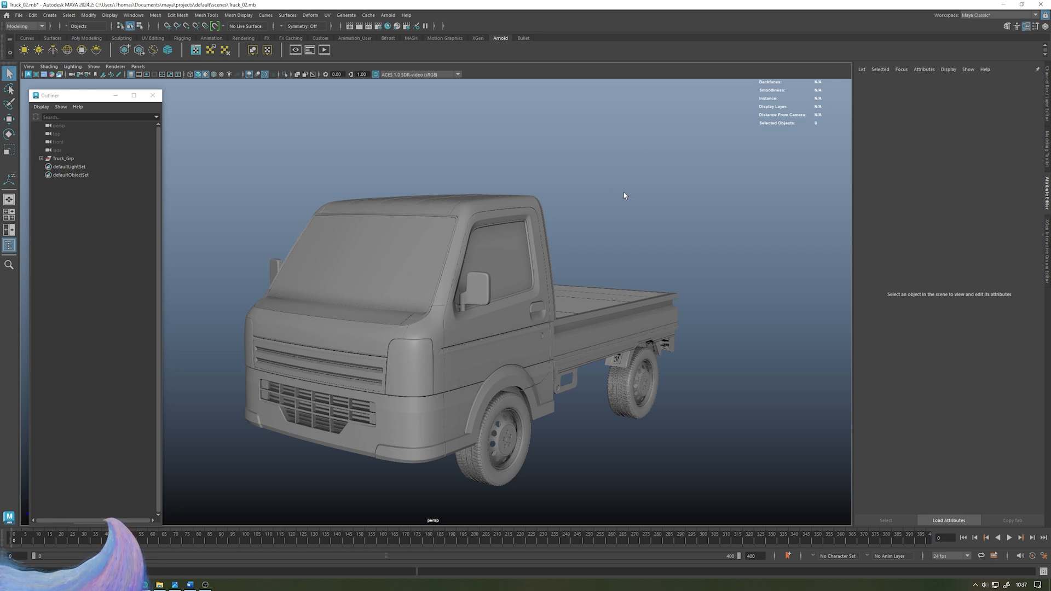
alt+drag(506, 218, 516, 216)
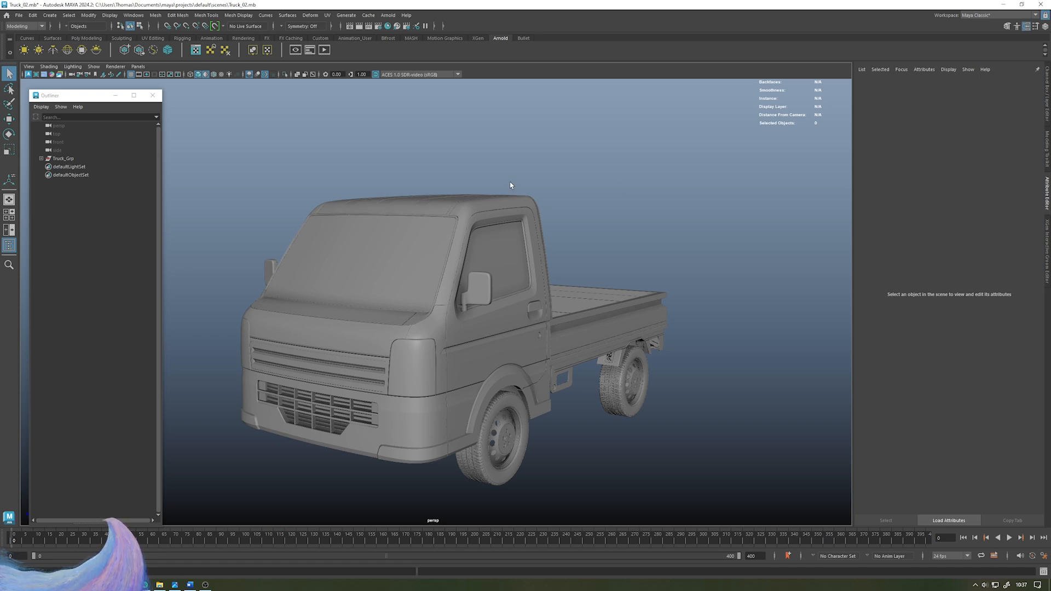
alt+drag(488, 194, 472, 206)
click(472, 206)
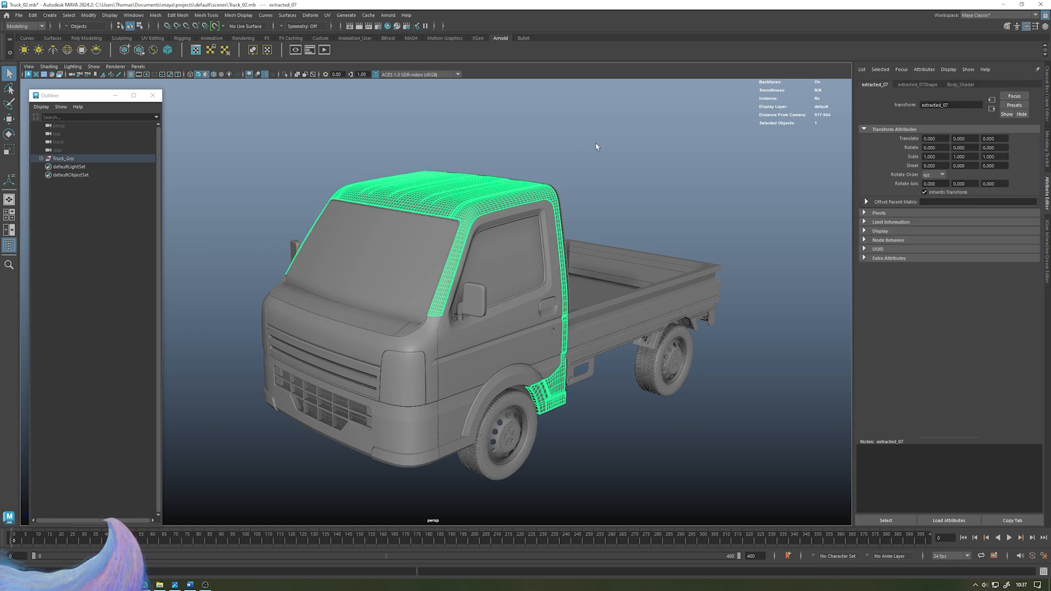
click(570, 180)
alt+drag(570, 180, 549, 183)
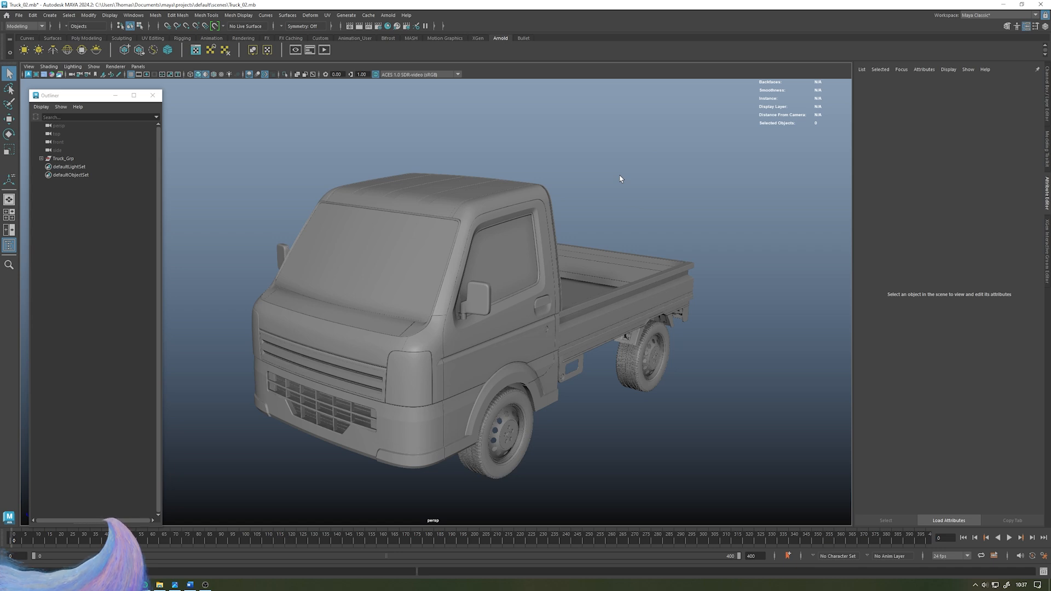
alt+drag(596, 247, 524, 221)
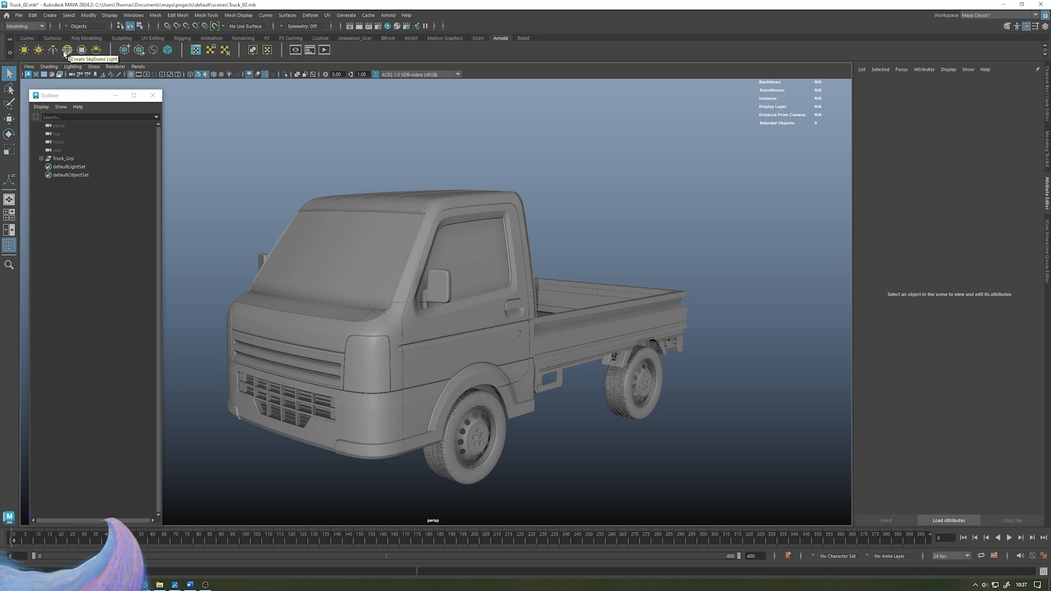
- Create an Arnold area light and scale it up to about 33, moving it in front of the truck
click(24, 50)
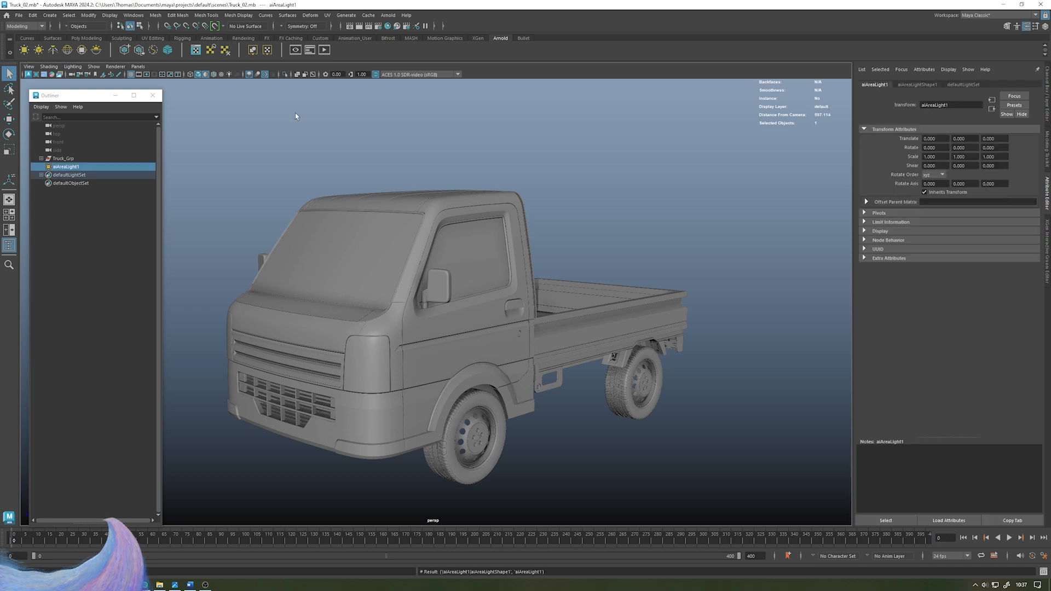
scroll(296, 116, down, 3)
key(w)
drag(415, 362, 301, 394)
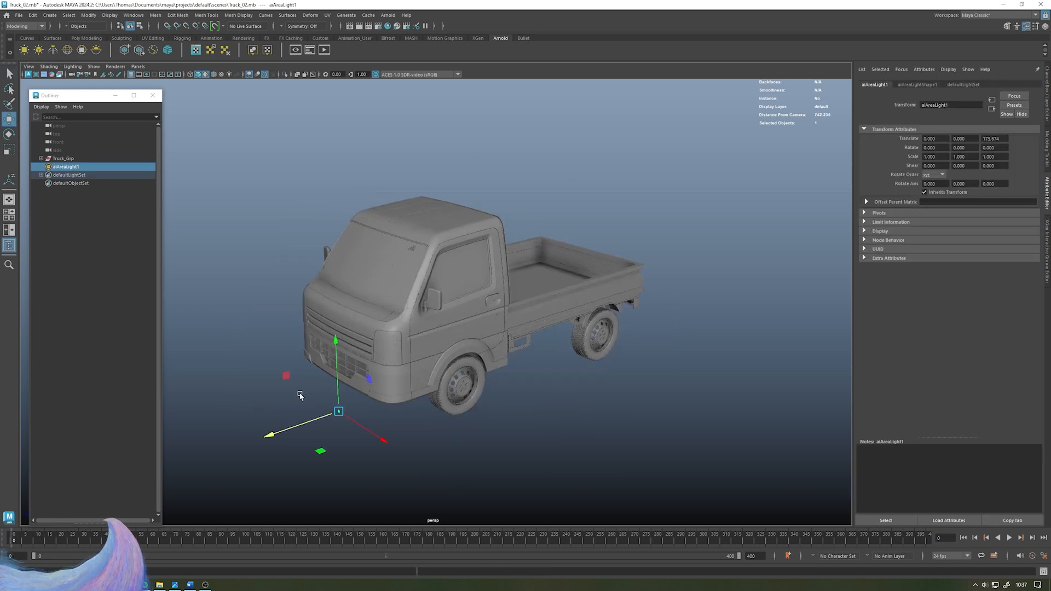
alt+middle_drag(374, 406, 429, 375)
key(r)
drag(392, 381, 449, 385)
key(w)
drag(396, 342, 310, 275)
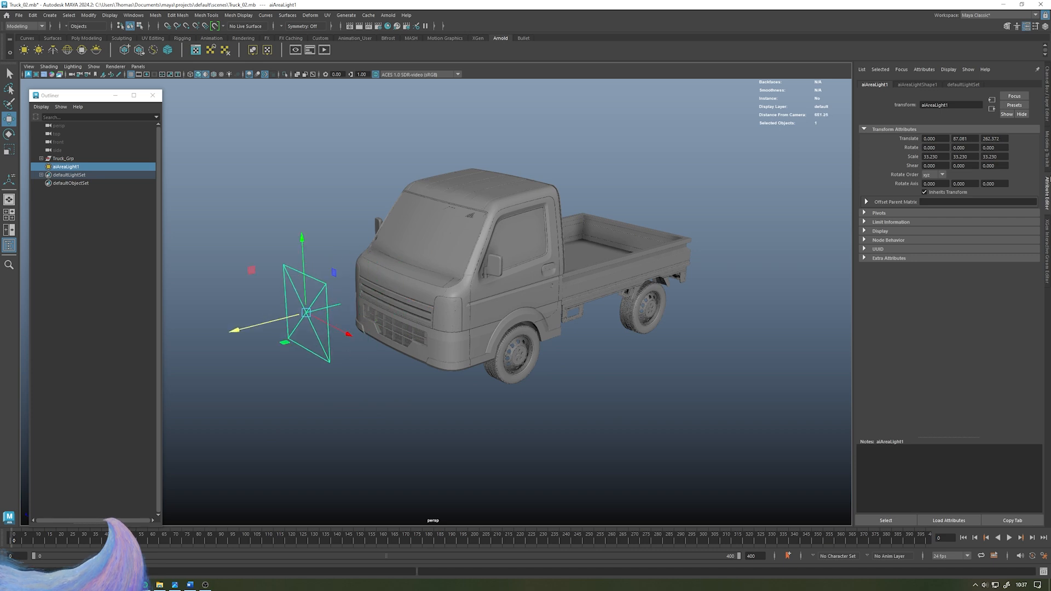
click(916, 85)
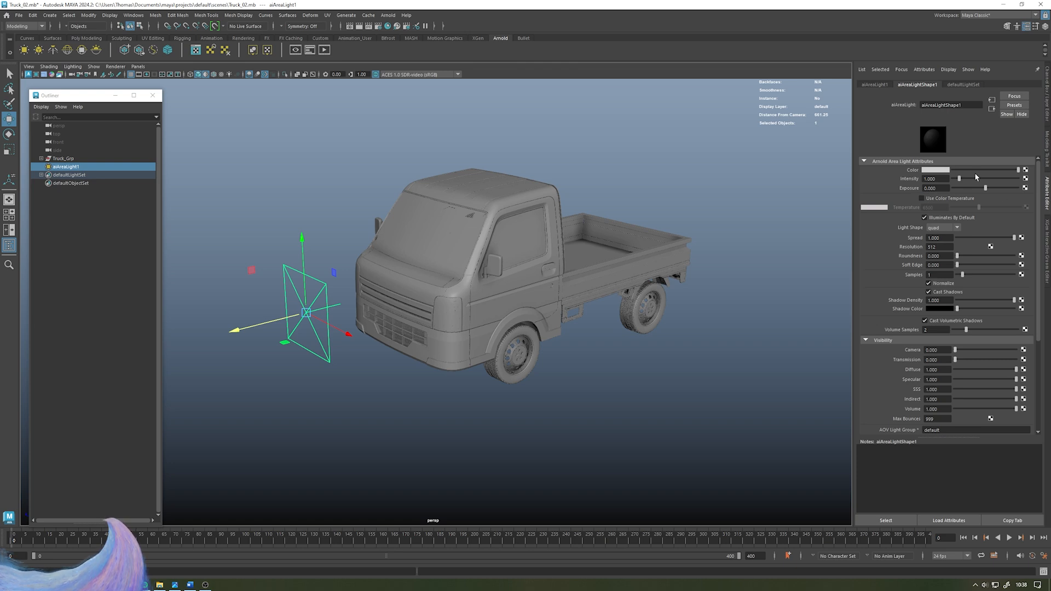
alt+drag(502, 237, 518, 258)
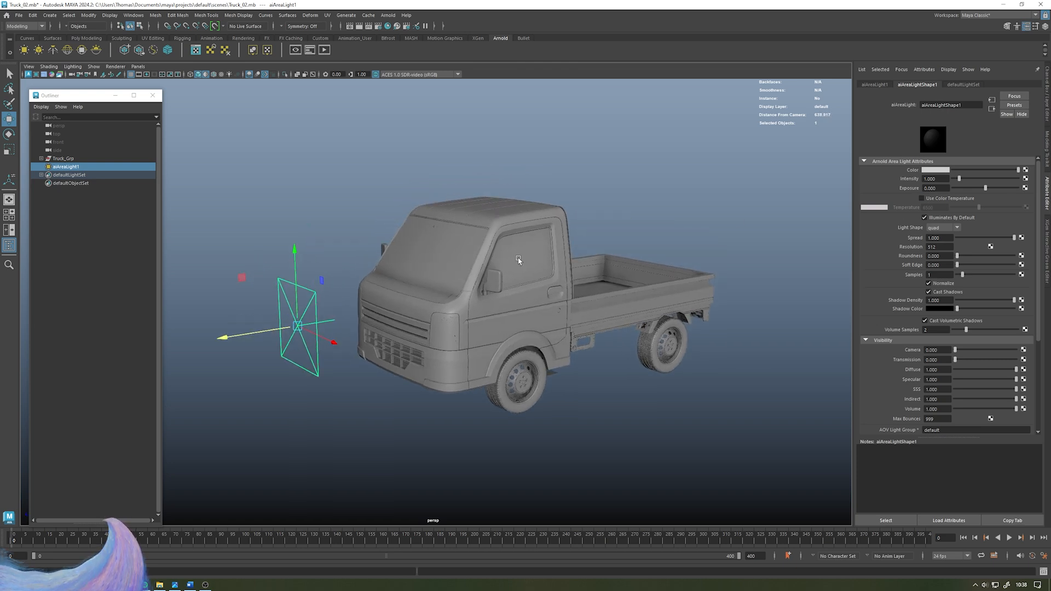
click(258, 180)
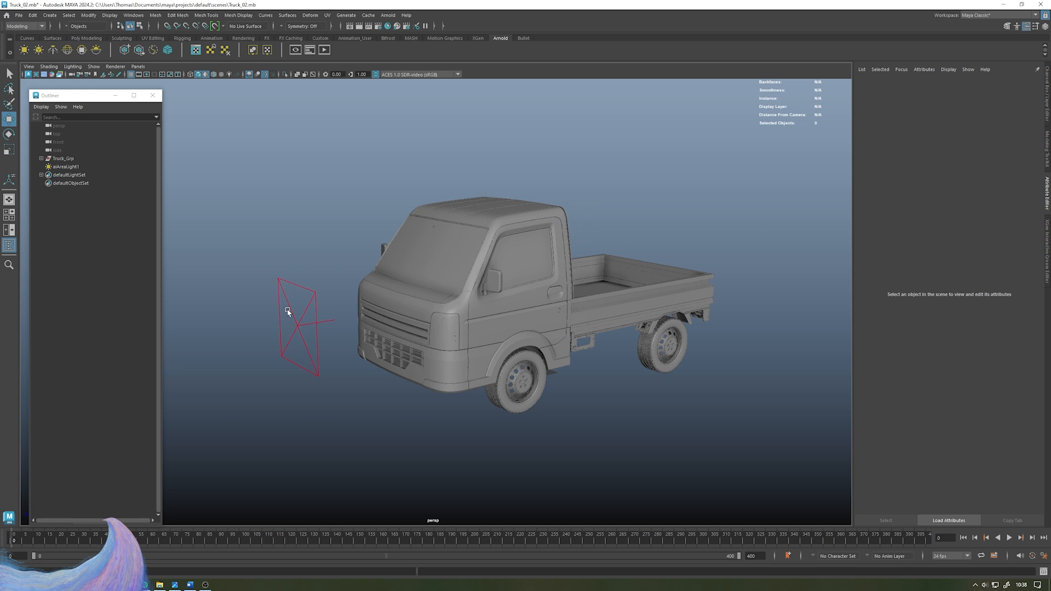
click(287, 312)
alt+drag(333, 192, 334, 193)
click(256, 139)
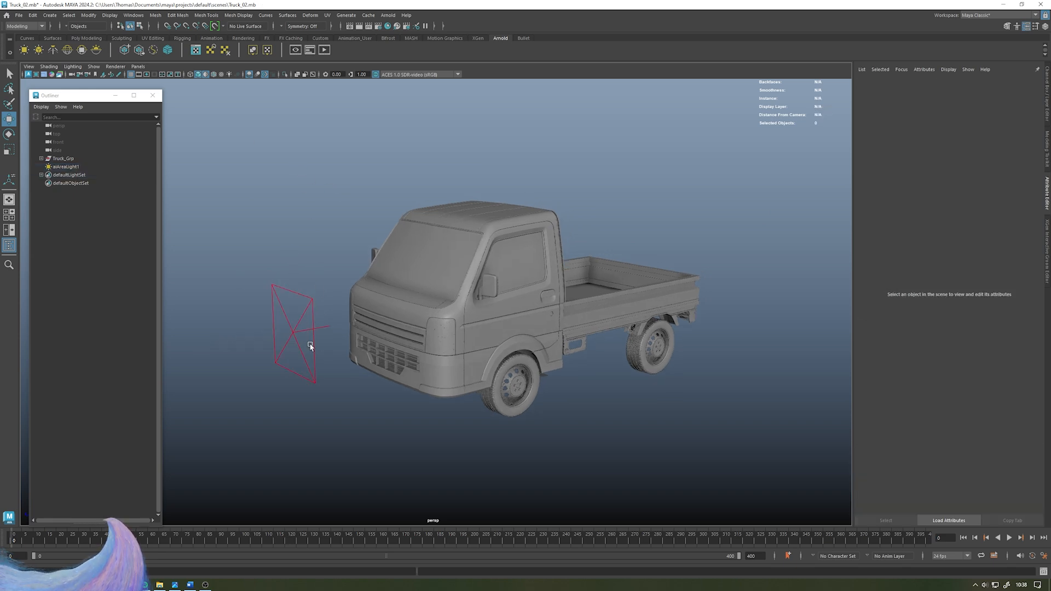
click(293, 286)
click(302, 199)
- Switch the viewport renderer to Arnold for an interactive render preview
click(112, 67)
click(124, 90)
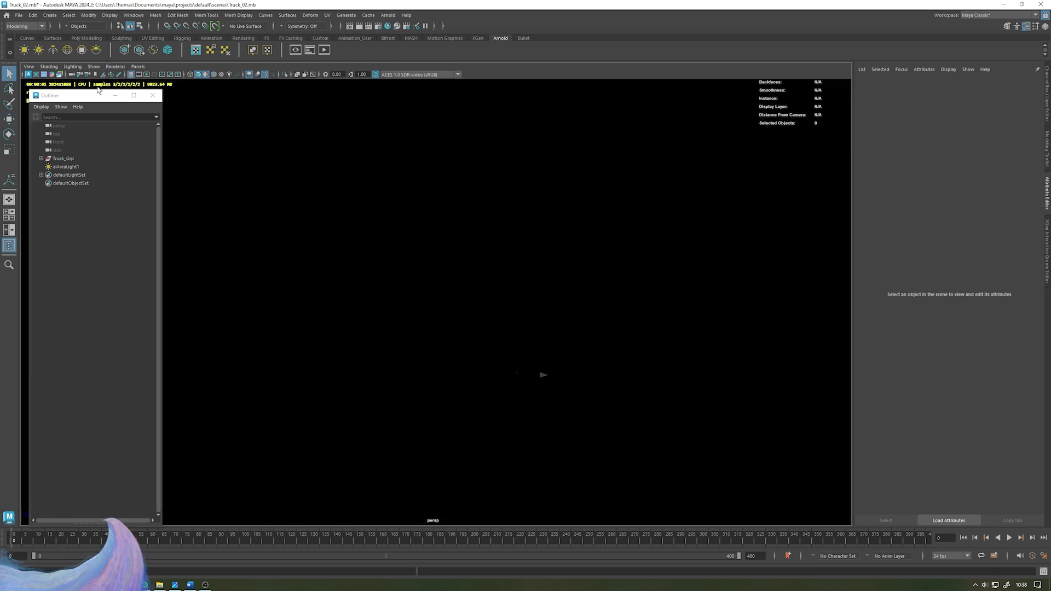
drag(79, 99, 70, 128)
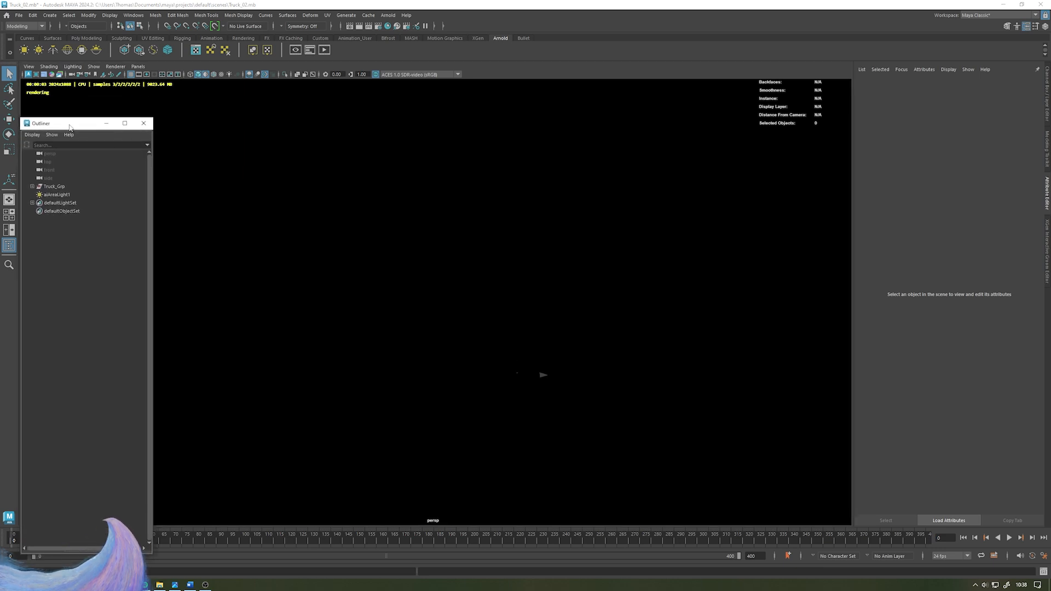
- Select the area light and raise its Exposure to 20
click(61, 194)
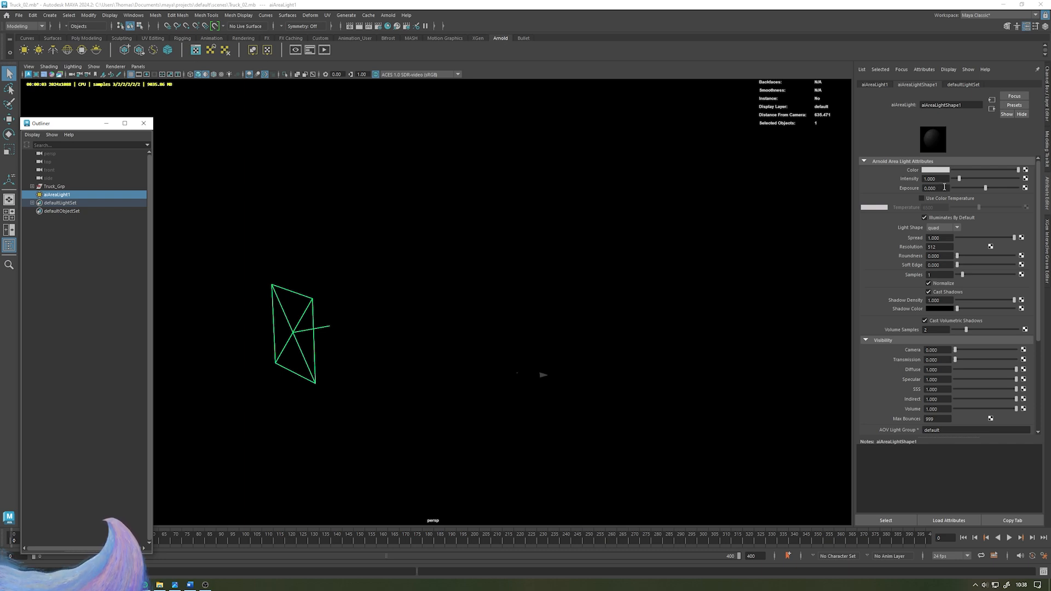
click(944, 188)
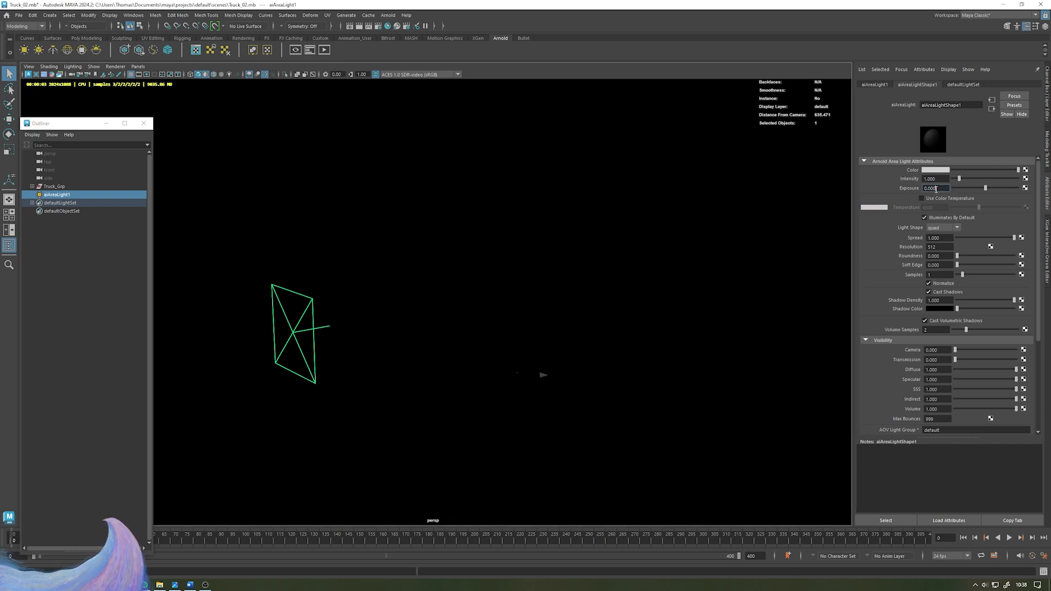
text(5)
key(Return)
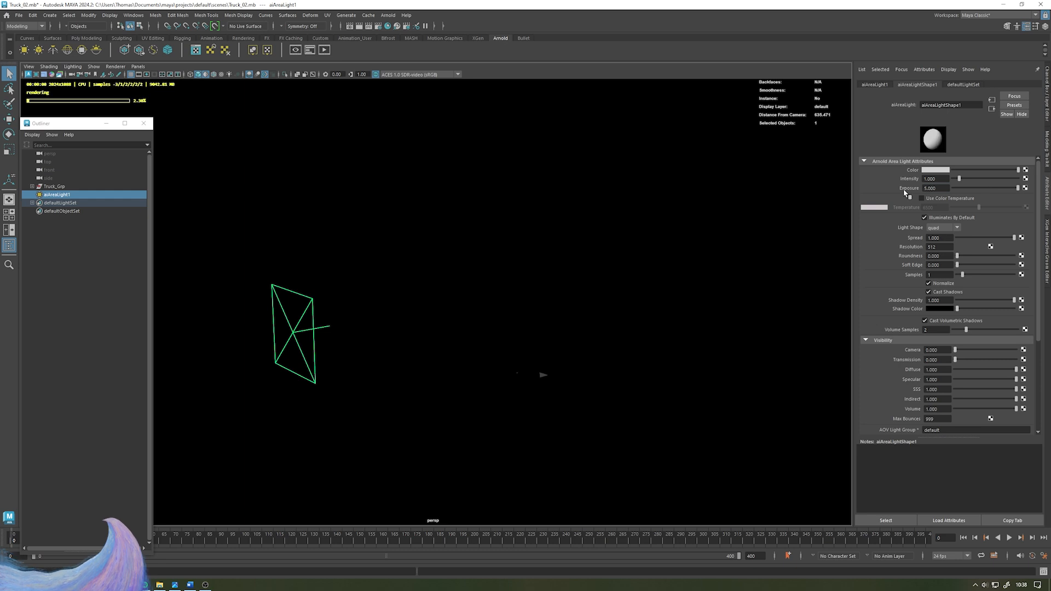
text(10)
key(Return)
scroll(469, 294, up, 2)
scroll(469, 294, up, 1)
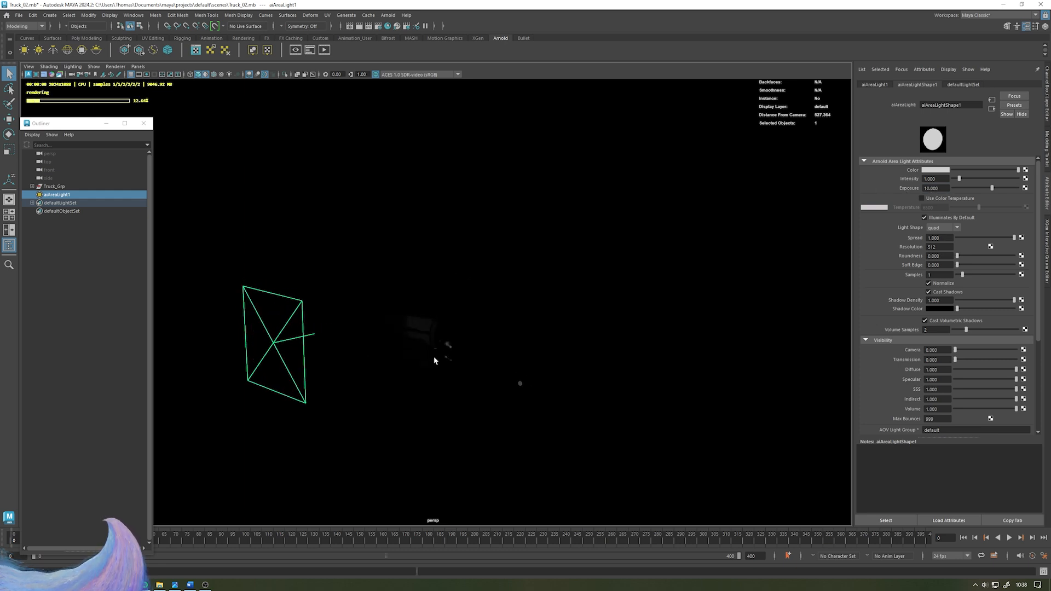
text(15)
key(Return)
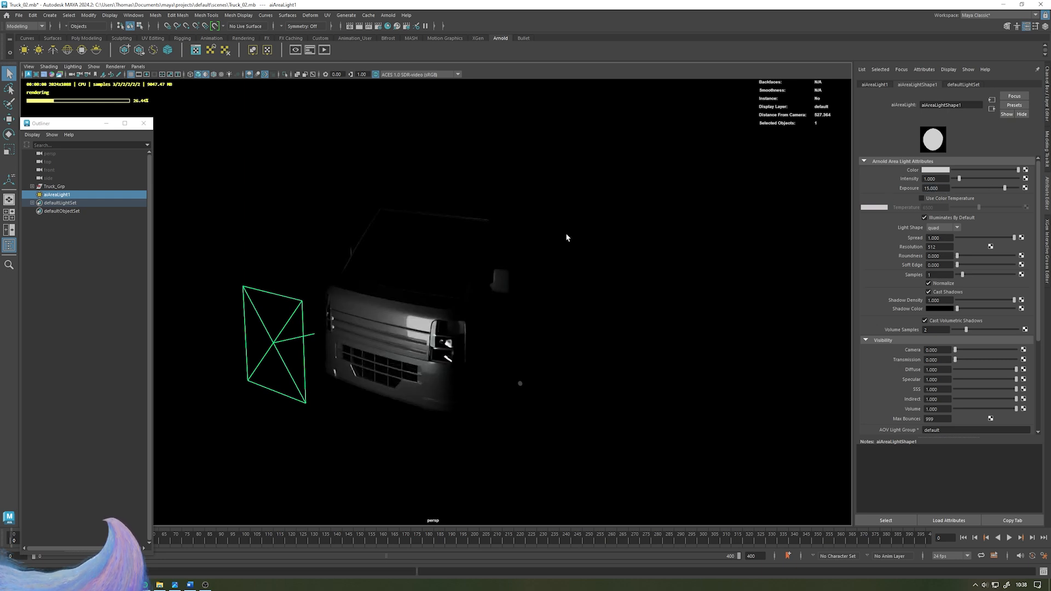
double_click(941, 188)
text(20)
key(Return)
- Move the area light down and ahead of the truck's front corner
alt+drag(392, 287, 405, 282)
key(w)
drag(264, 339, 180, 353)
alt+drag(352, 314, 558, 254)
click(579, 259)
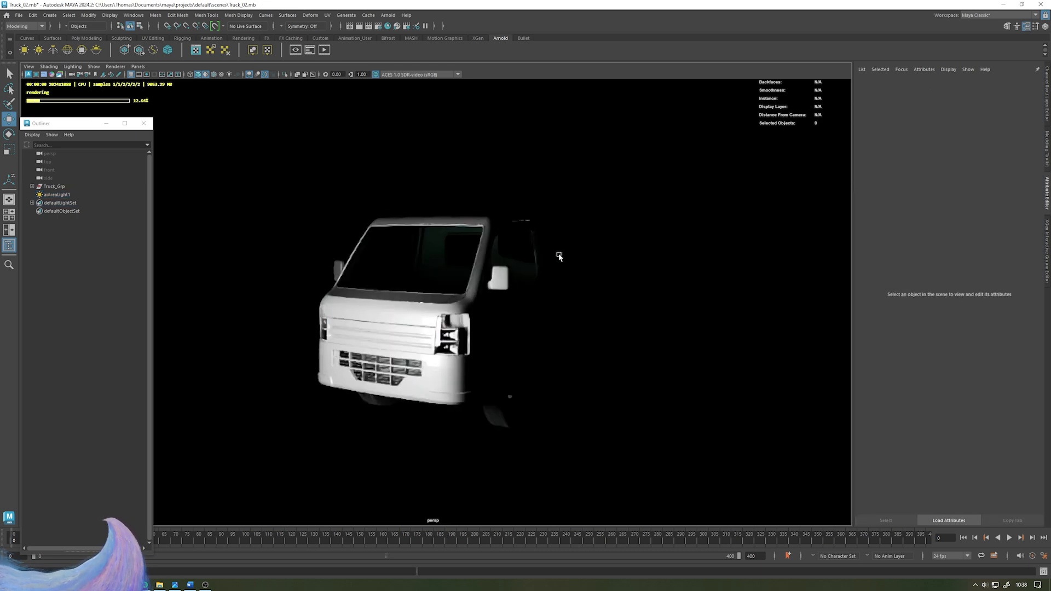
alt+middle_drag(242, 343, 314, 359)
click(244, 266)
alt+drag(365, 225, 353, 261)
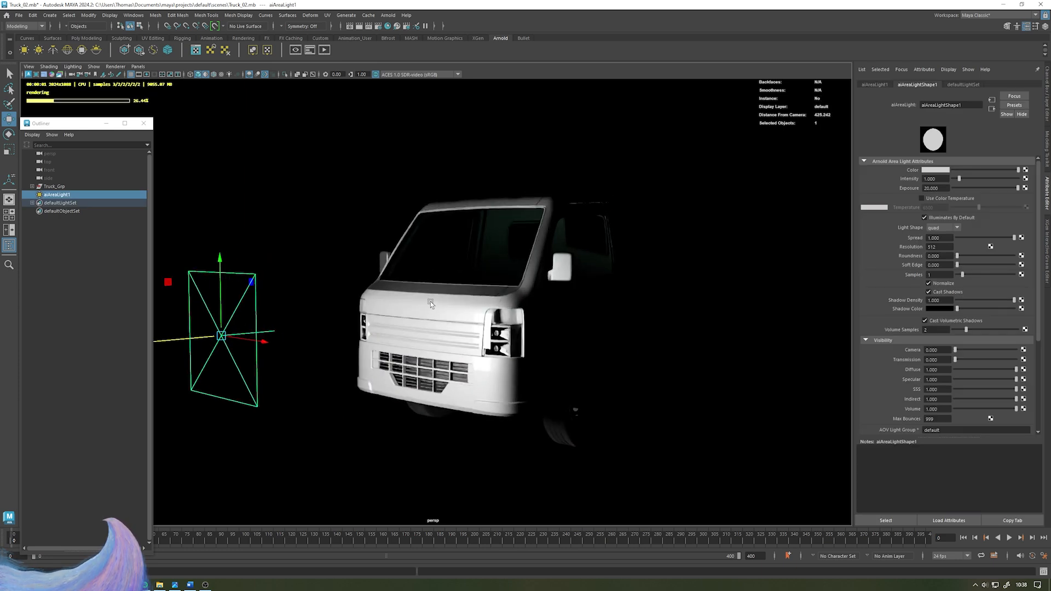
key(alt)
alt+drag(505, 287, 423, 325)
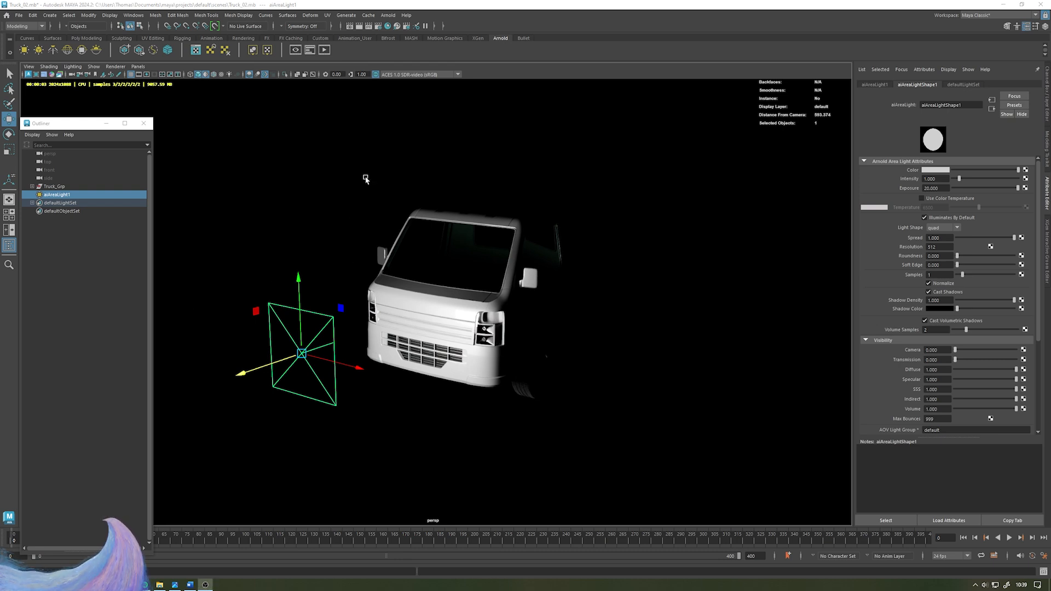
alt+right_drag(366, 177, 373, 181)
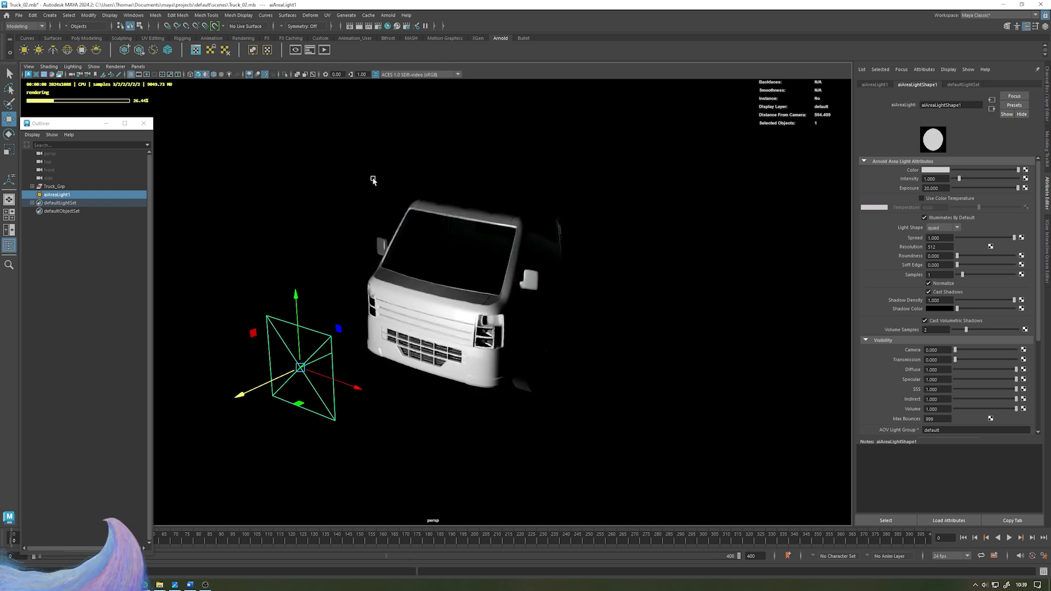
alt+drag(368, 188, 609, 486)
key(e)
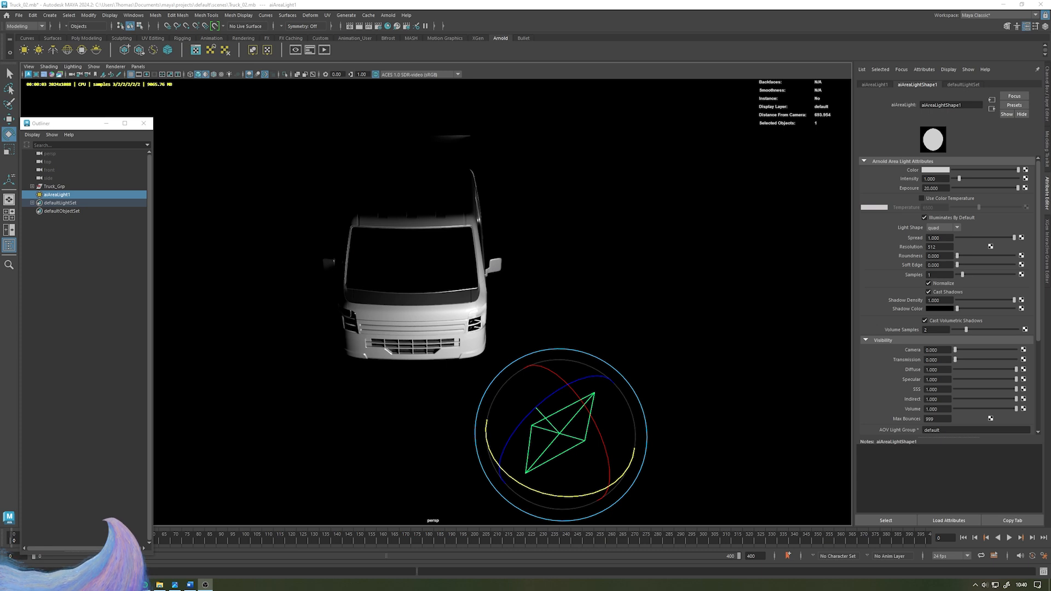
- Rotate the area light to face the truck's front and rename it Key_Light
alt+drag(584, 312, 528, 325)
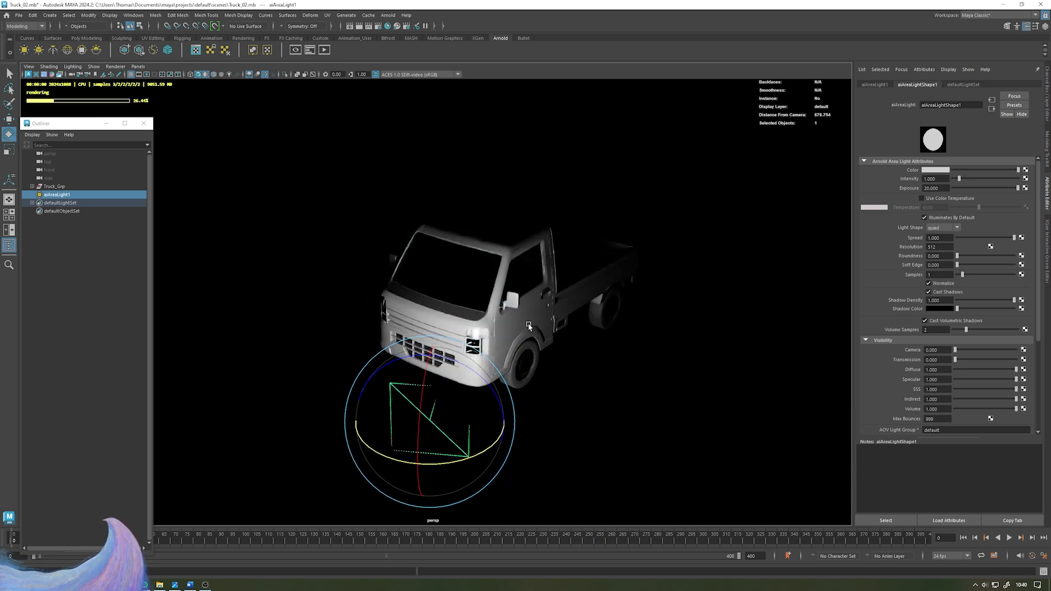
alt+drag(454, 285, 421, 304)
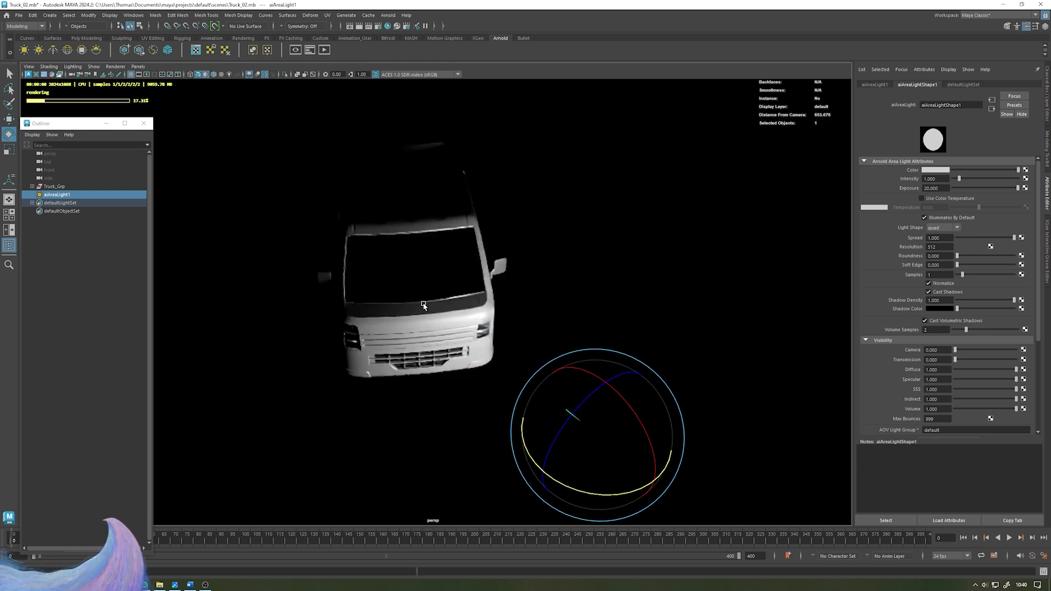
text(key_Light)
key(Return)
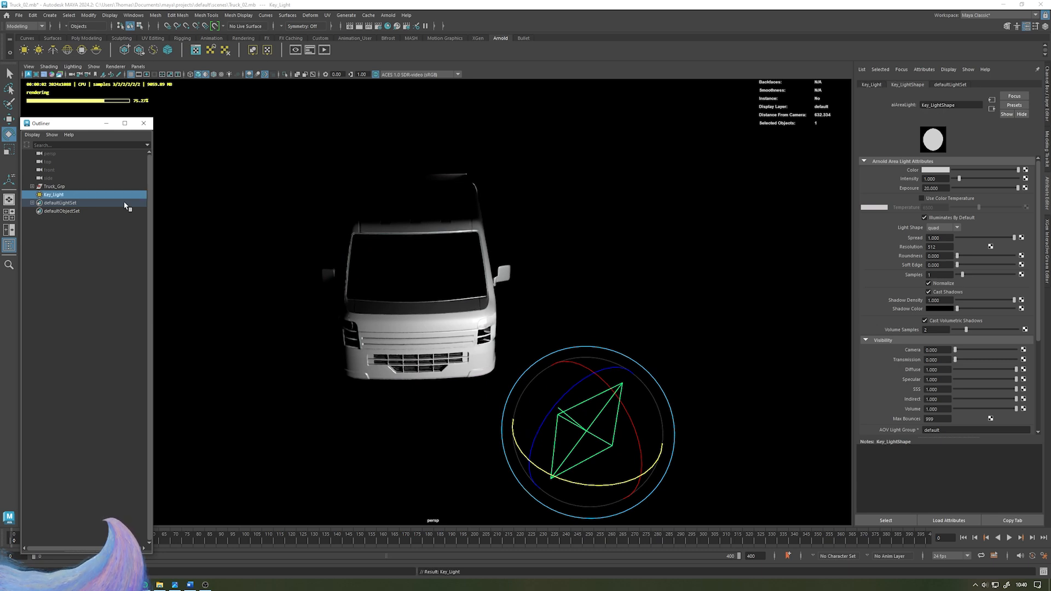
- Duplicate the key light, then move and rotate the copy to light the truck from the other side
alt+drag(600, 219, 575, 366)
key(w)
key(w)
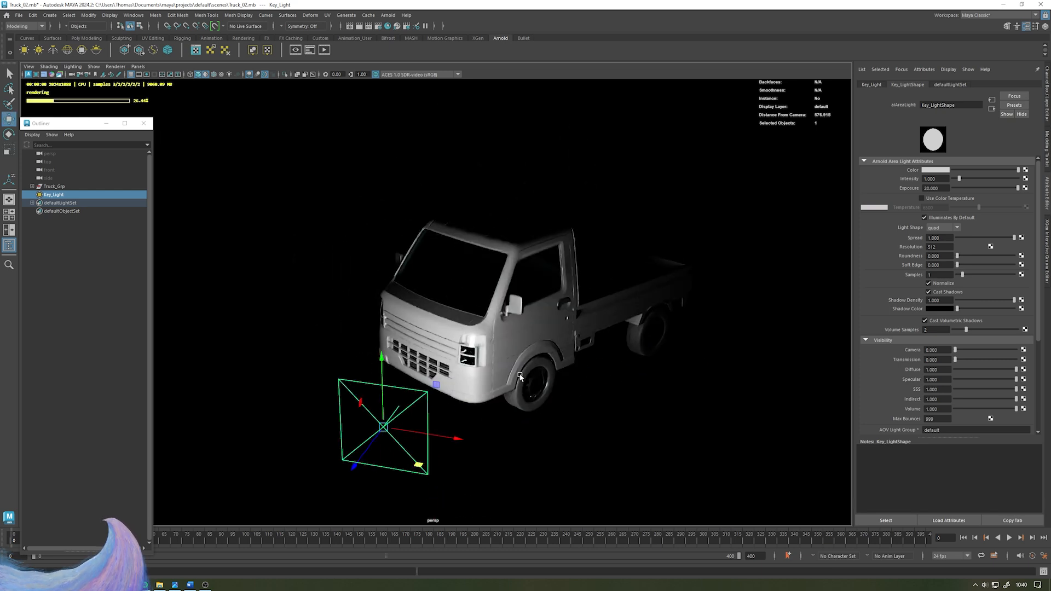
alt+drag(508, 342, 487, 249)
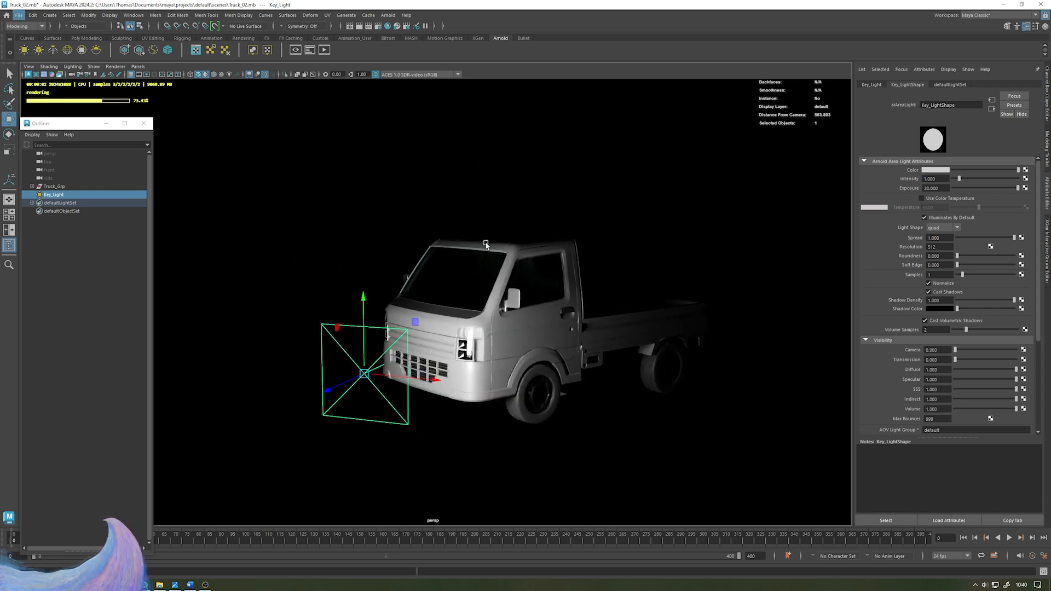
alt+drag(486, 245, 354, 445)
key(ctrl+d)
alt+middle_drag(393, 426, 499, 421)
key(e)
drag(423, 457, 336, 462)
key(w)
alt+drag(443, 392, 493, 455)
- Rename the duplicated light Fill_Light and set its Exposure to 15
double_click(82, 203)
text(Fill_Light)
key(Return)
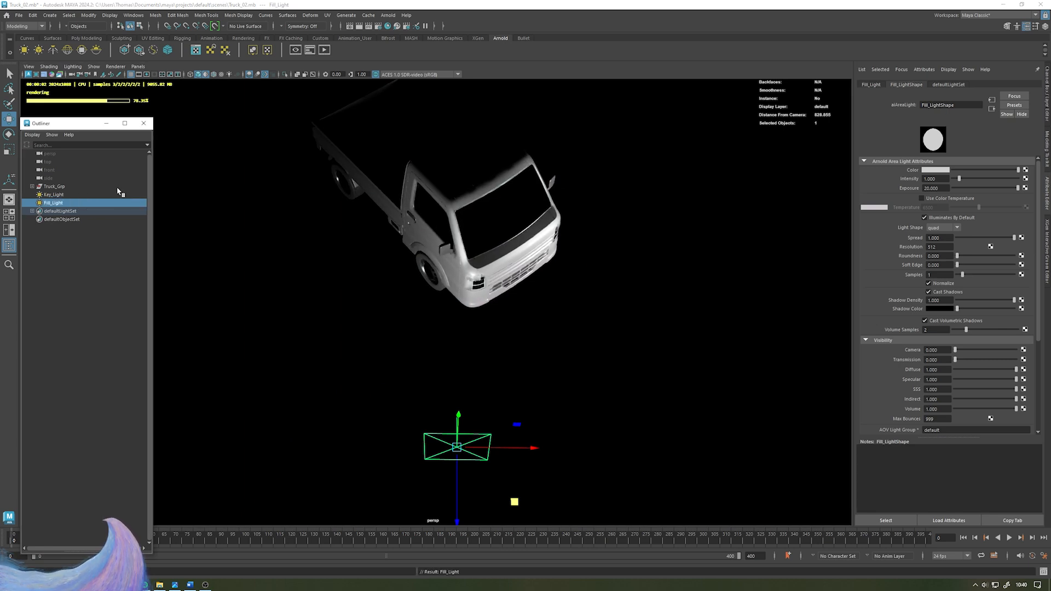
click(935, 188)
text(1)
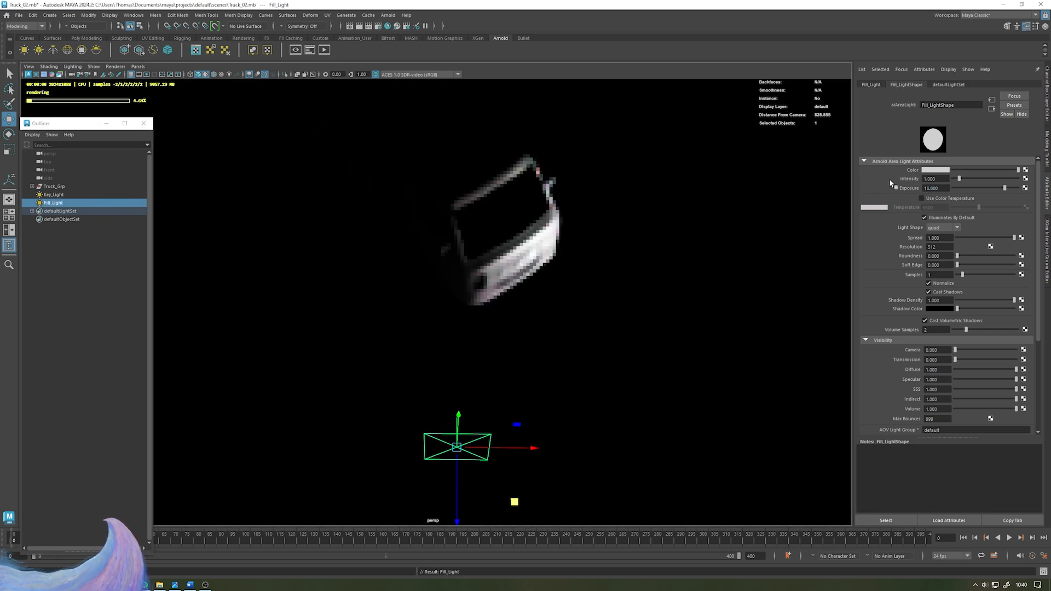
text(8)
key(Return)
alt+drag(684, 323, 336, 324)
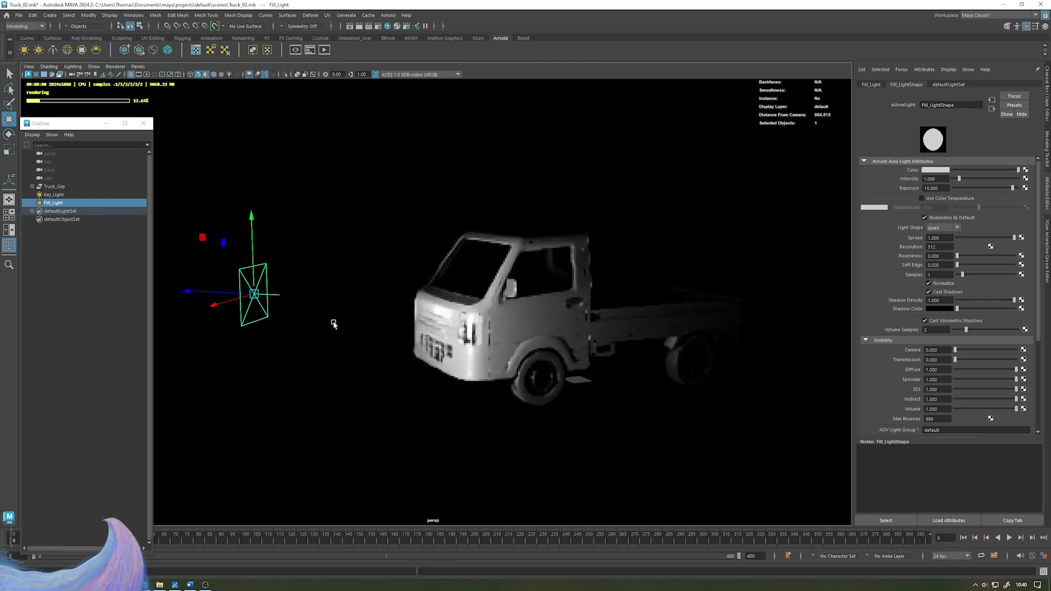
- Select the Key_Light and set its Exposure to 21
click(82, 194)
drag(942, 188, 886, 182)
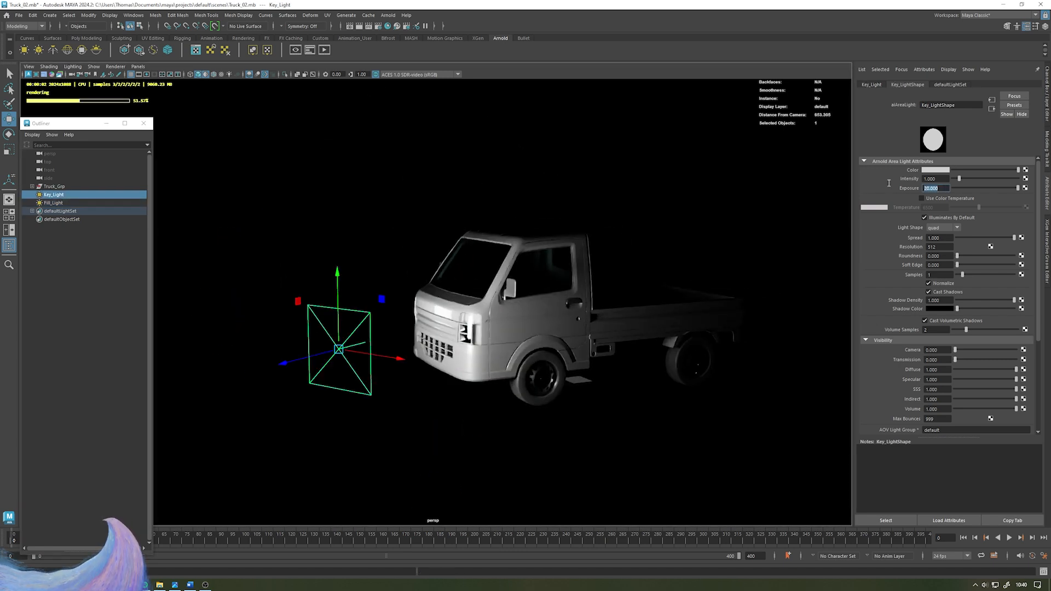
text(21)
key(Return)
- Duplicate the fill light and move and rotate the copy to sit above the truck's cab, pointing down
alt+drag(536, 244, 561, 280)
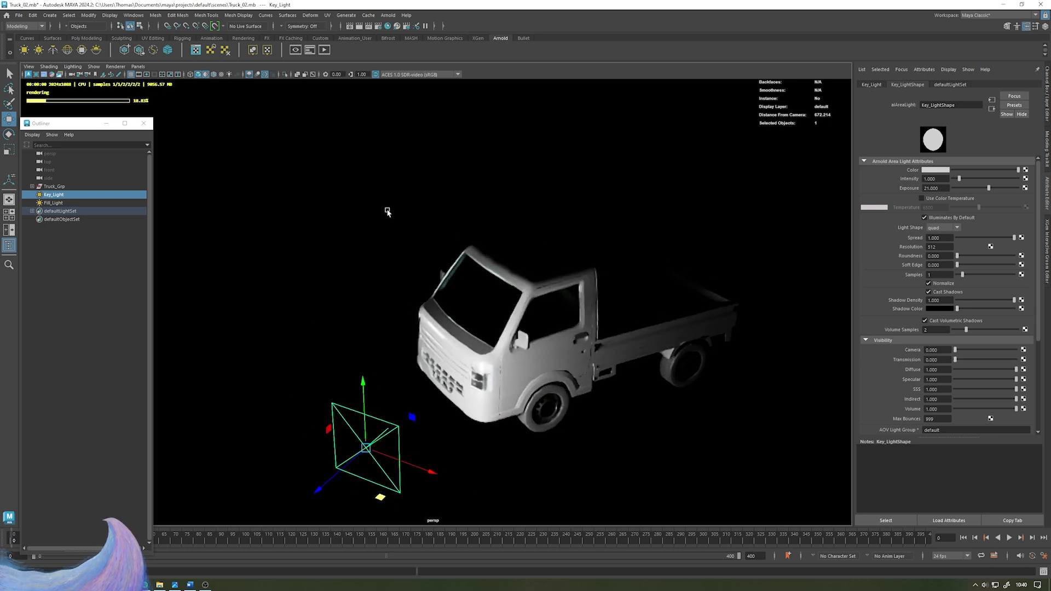
click(174, 217)
click(66, 196)
alt+drag(443, 224, 569, 246)
click(71, 203)
alt+drag(308, 219, 672, 391)
key(ctrl+d)
alt+middle_drag(672, 390, 742, 384)
drag(745, 326, 424, 448)
key(e)
alt+middle_drag(403, 500, 430, 456)
drag(426, 482, 293, 487)
alt+drag(557, 390, 422, 354)
key(w)
drag(356, 267, 356, 213)
drag(327, 254, 389, 255)
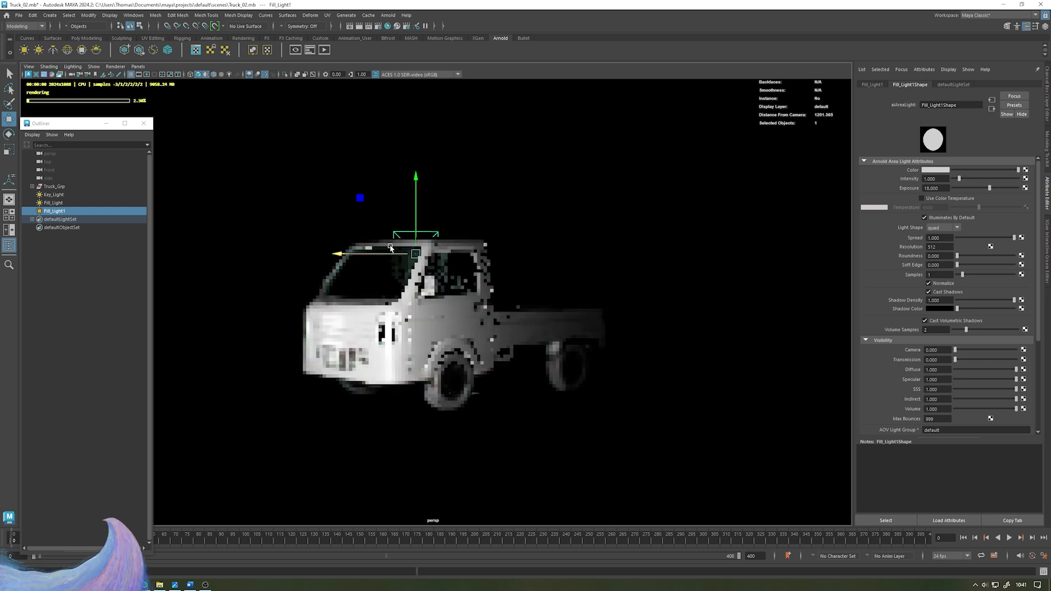
alt+middle_drag(484, 195, 505, 195)
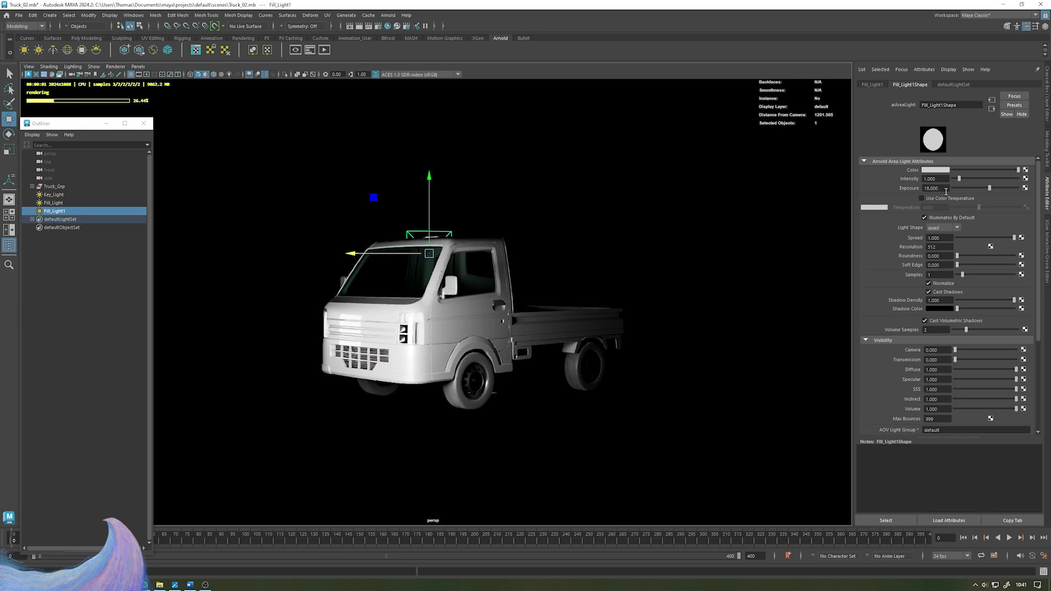
- Set the top light's Exposure to 25
drag(945, 192, 847, 191)
text(25)
key(Return)
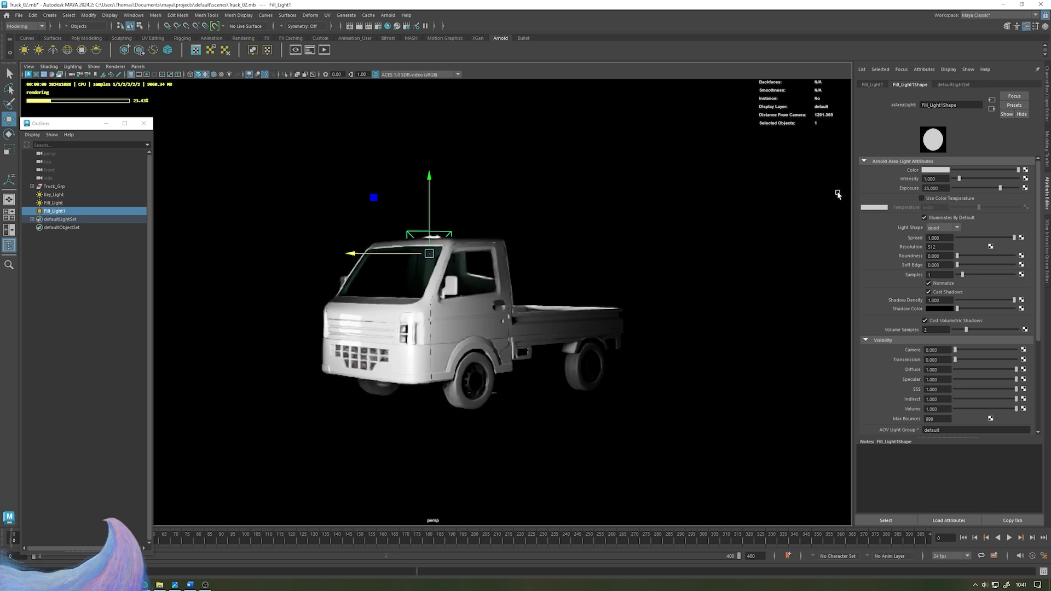
- Set the top light's Exposure to 28 and raise it slightly higher above the cab
drag(944, 190, 882, 183)
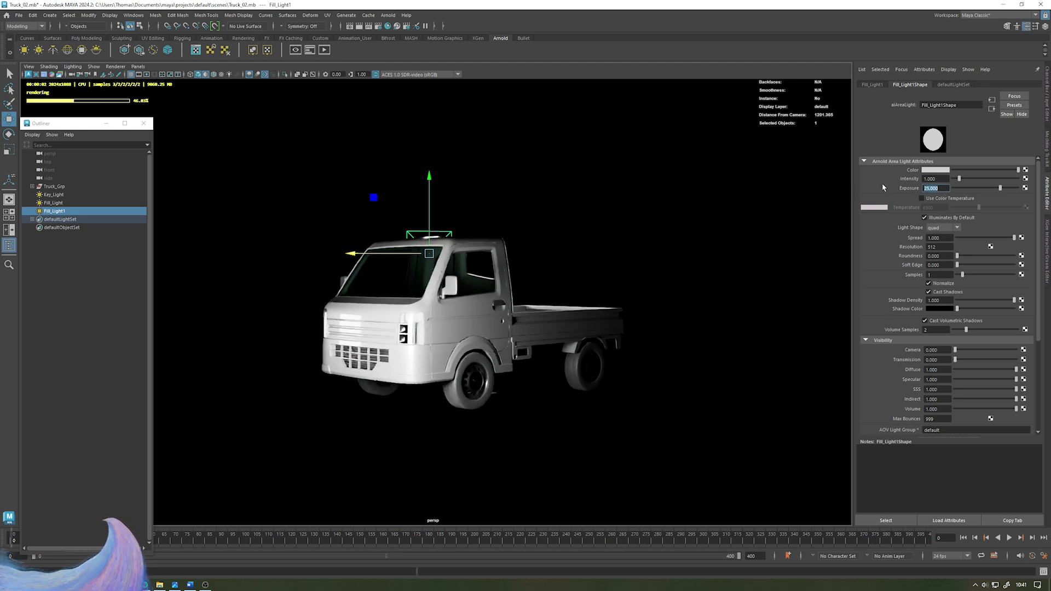
text(28)
key(Return)
drag(429, 208, 429, 169)
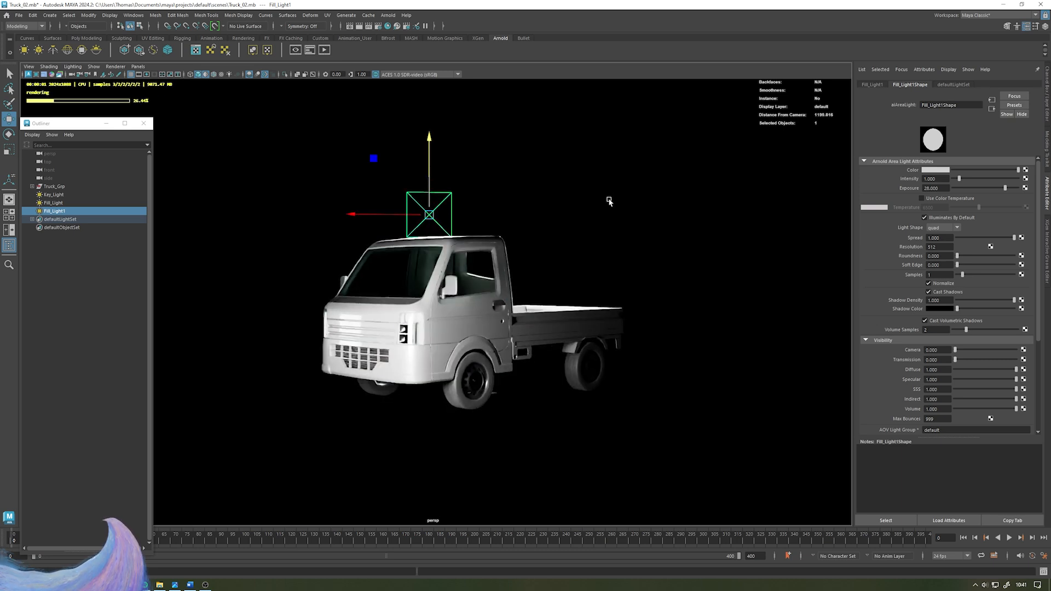
click(609, 199)
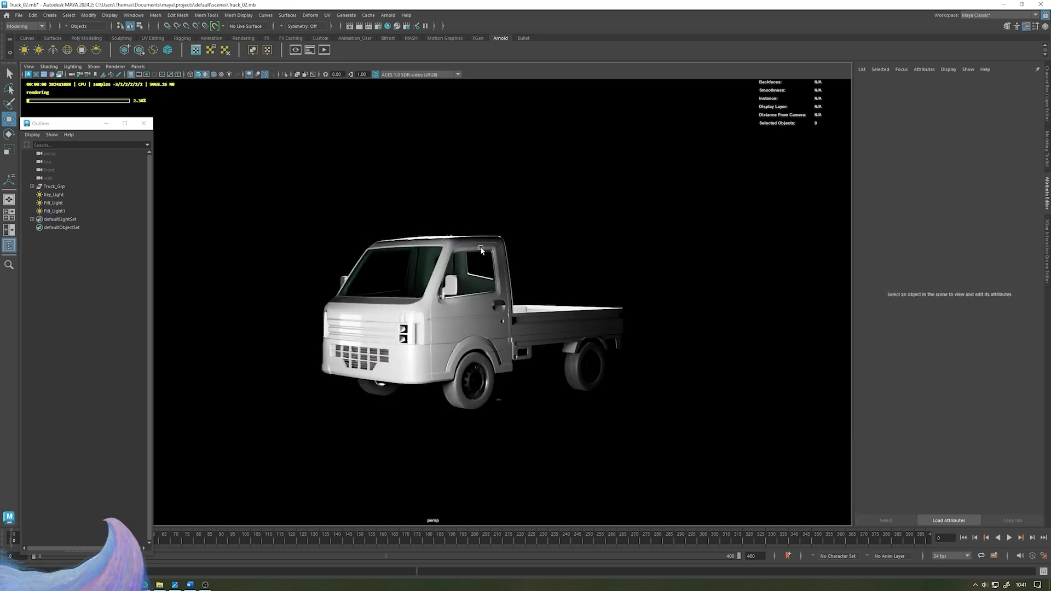
- Inspect the rendered lighting on the truck from a closer angle
scroll(457, 233, up, 2)
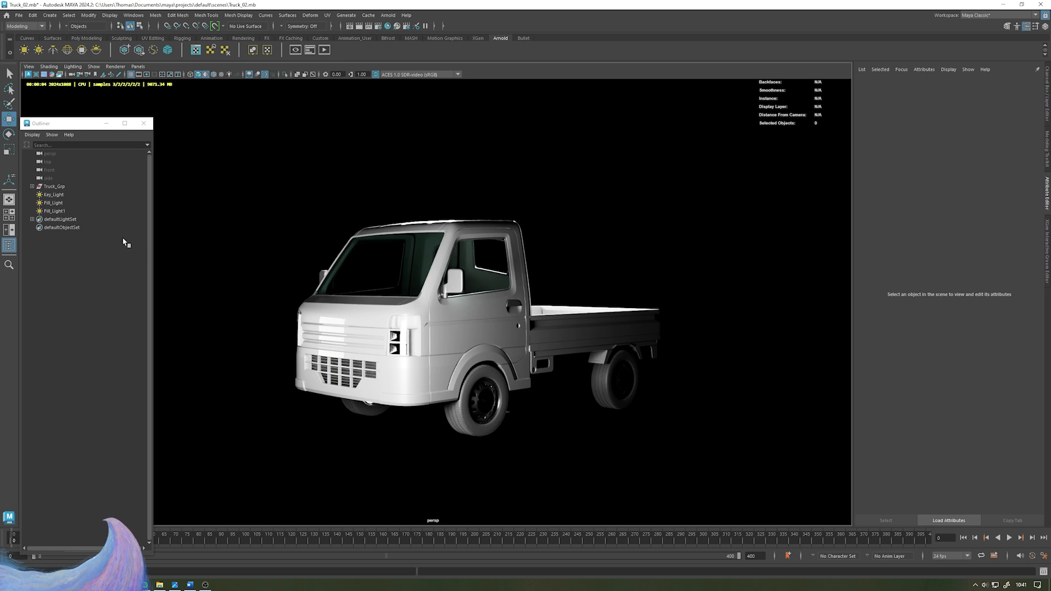
click(73, 202)
click(70, 212)
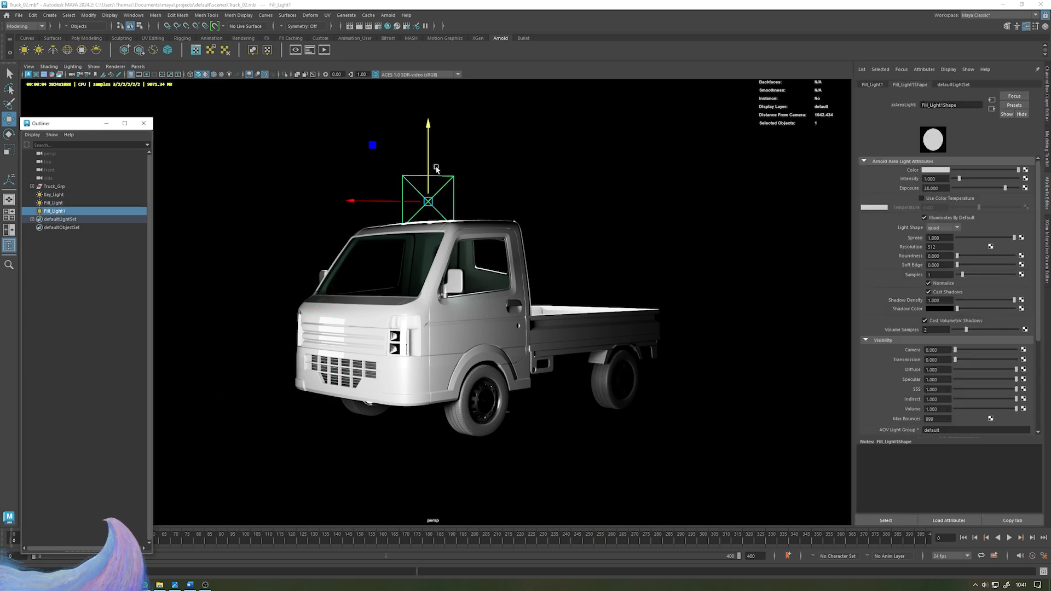
click(520, 163)
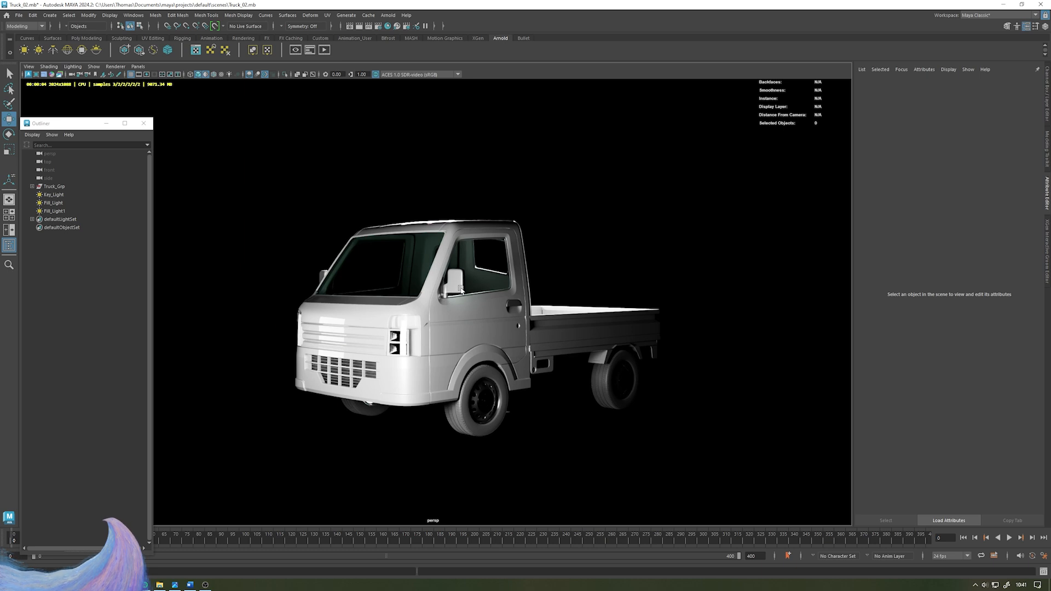
alt+right_drag(460, 293, 485, 304)
alt+drag(485, 304, 505, 317)
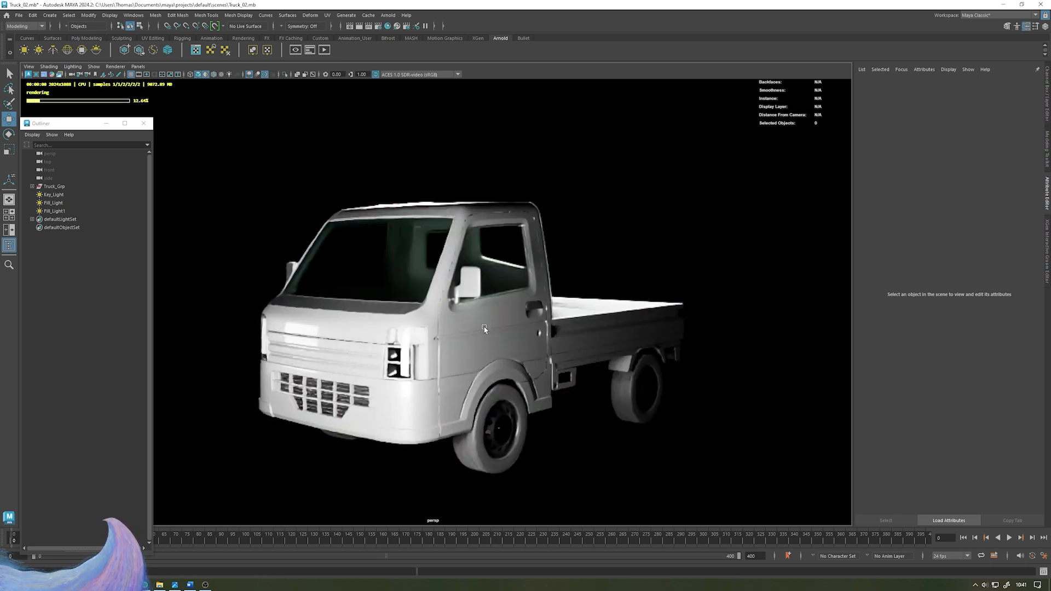
alt+middle_drag(506, 317, 468, 304)
alt+right_drag(468, 304, 455, 334)
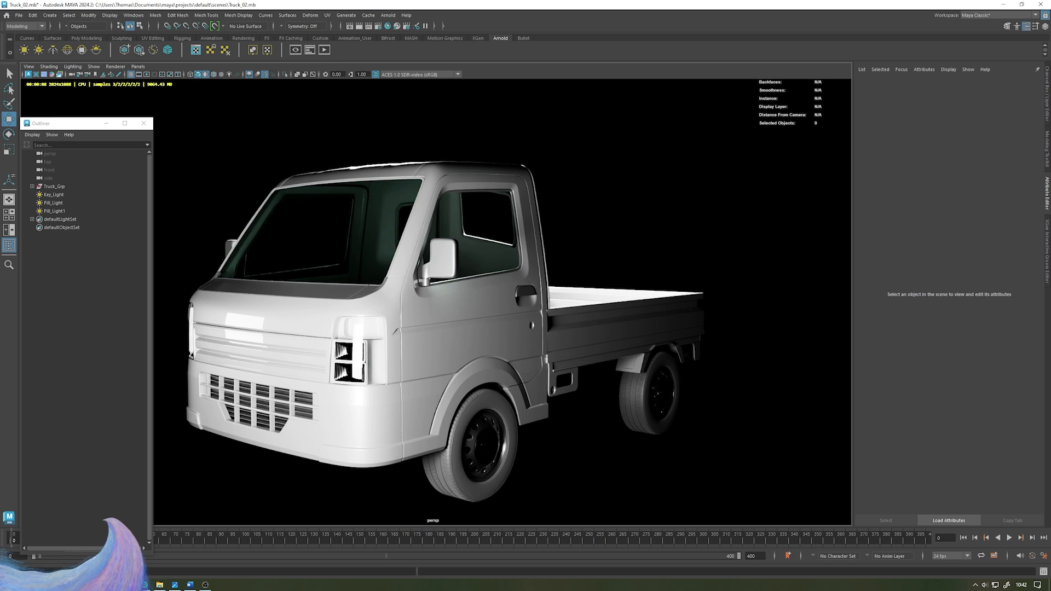
- Switch the viewport renderer to Viewport 2.0 and hide all three area lights
click(114, 66)
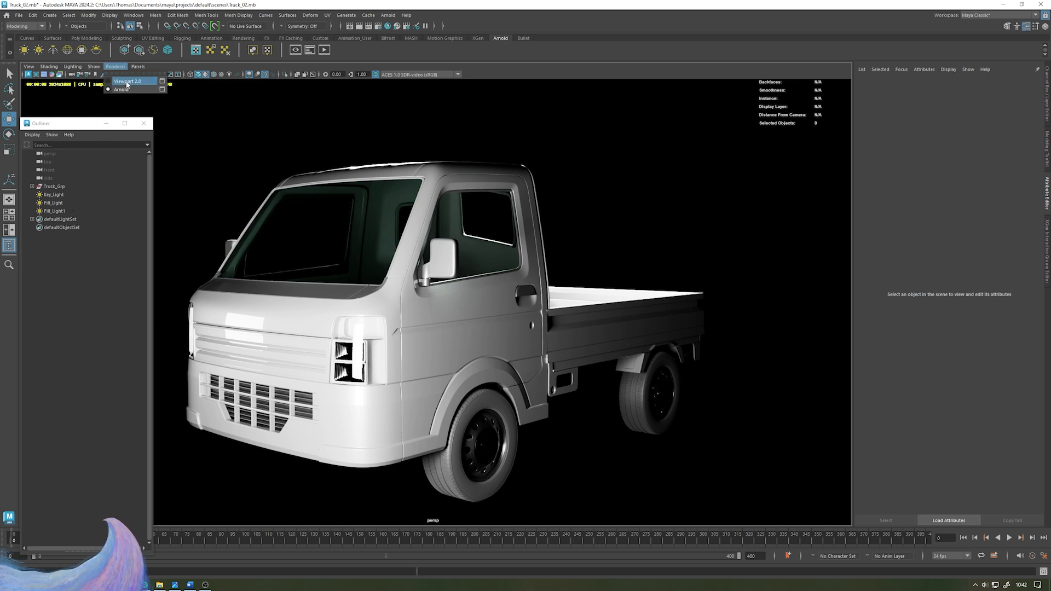
click(126, 86)
click(62, 195)
shift+click(66, 212)
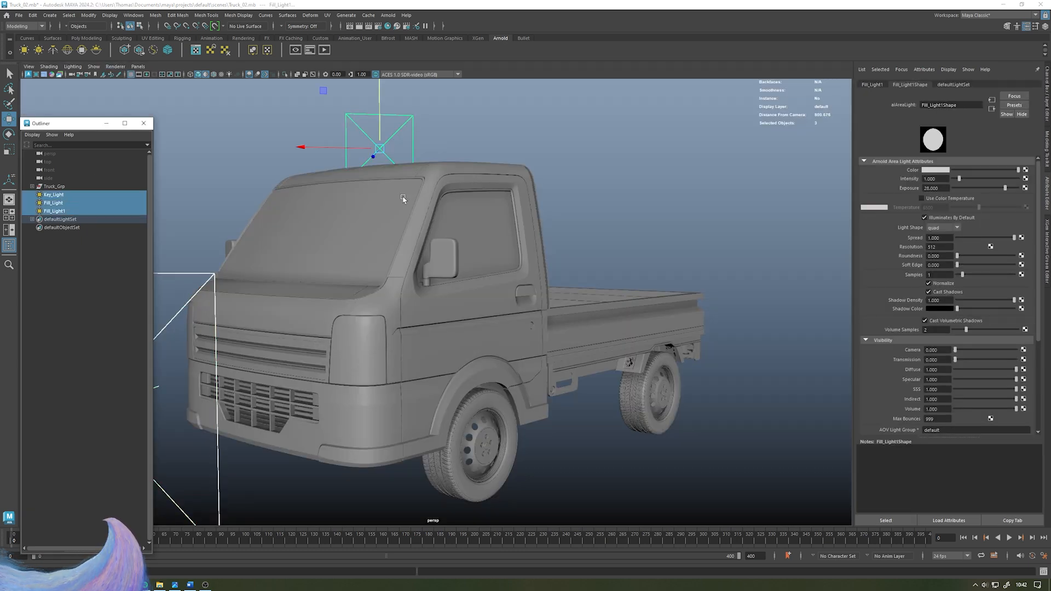
scroll(402, 196, down, 4)
key(ctrl+h)
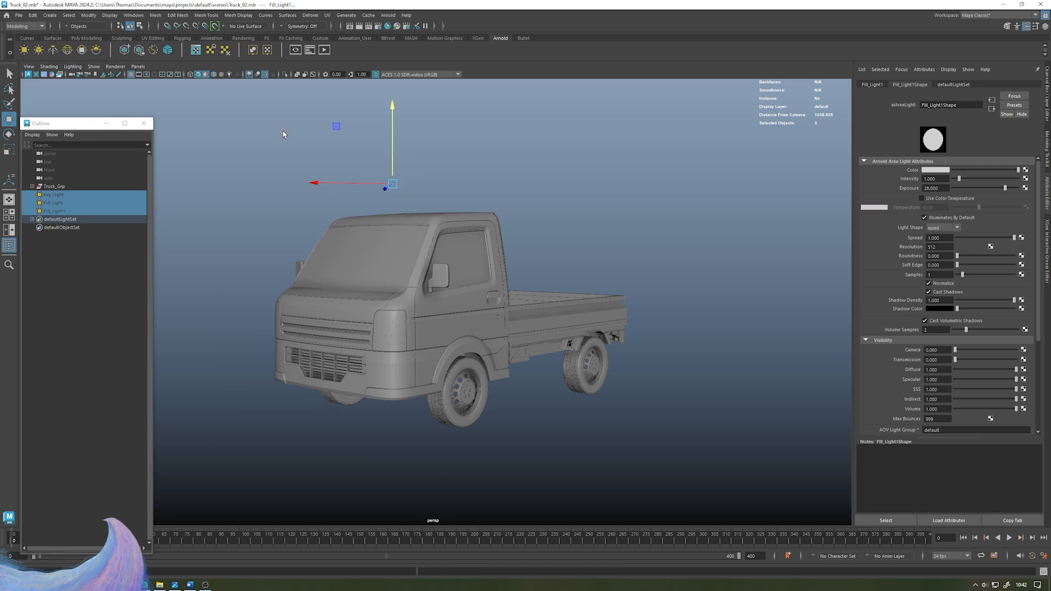
- Add an Arnold Skydome light and preview its lighting in the Arnold viewport render
click(73, 53)
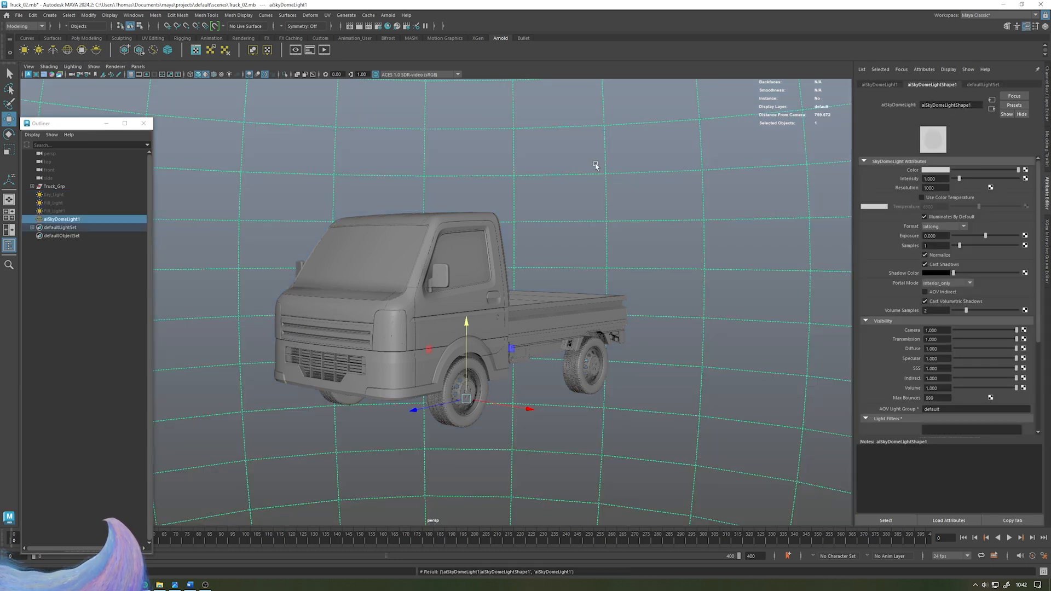
click(86, 323)
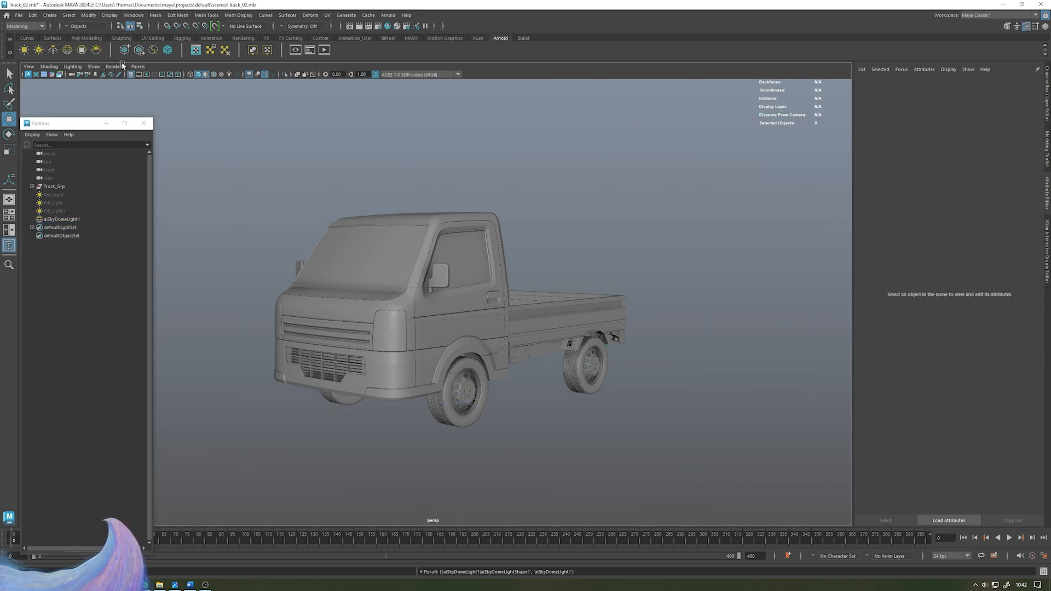
click(29, 75)
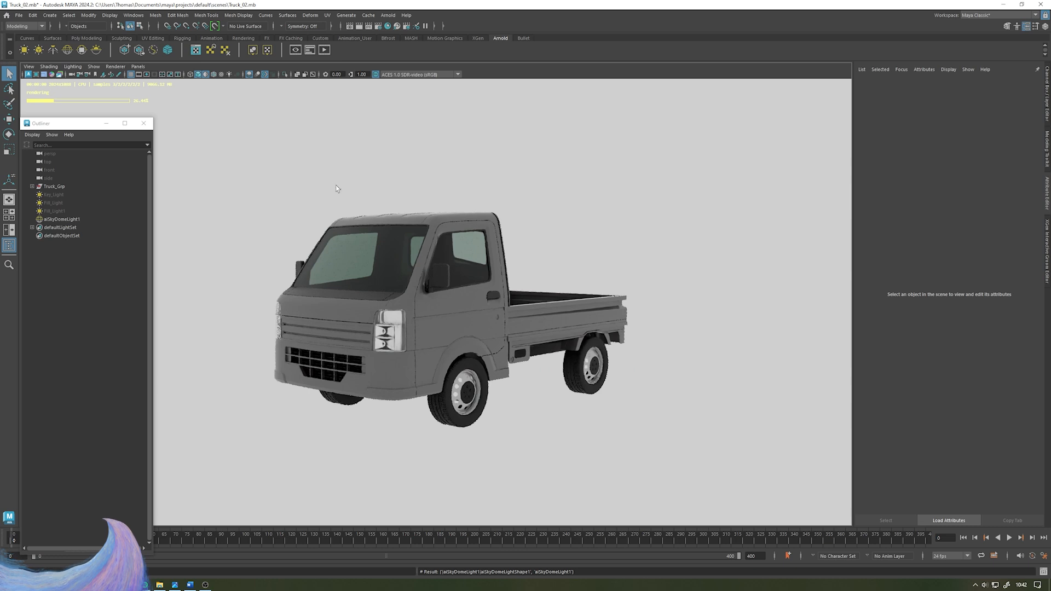
scroll(334, 213, up, 1)
alt+drag(335, 214, 385, 230)
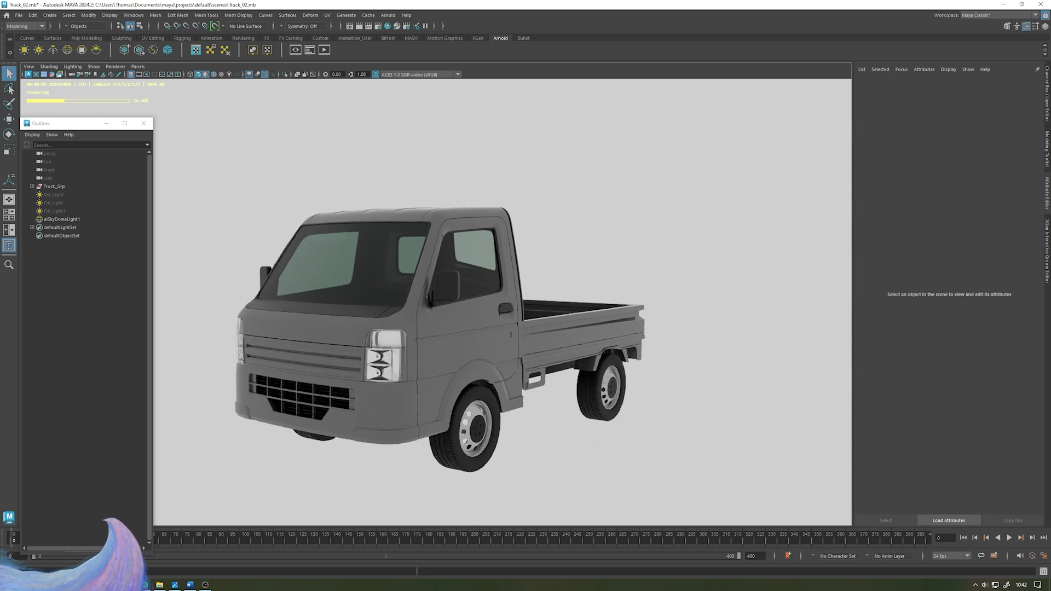
click(115, 67)
click(132, 79)
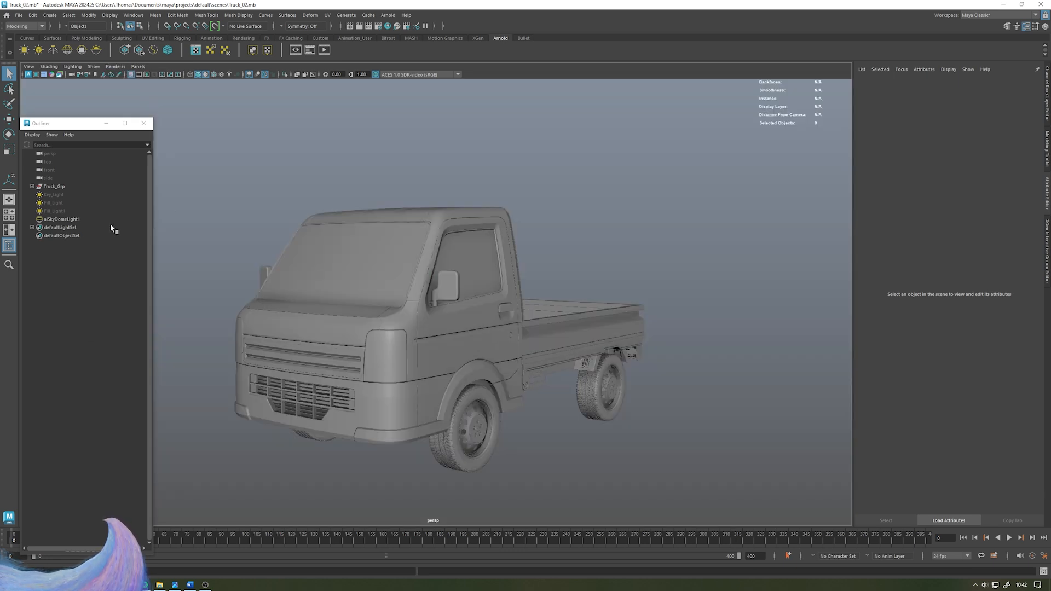
- Map a File texture to the Skydome's Color using the HDRI image brown_photostudio_02_8k.exr from the images folder
click(73, 220)
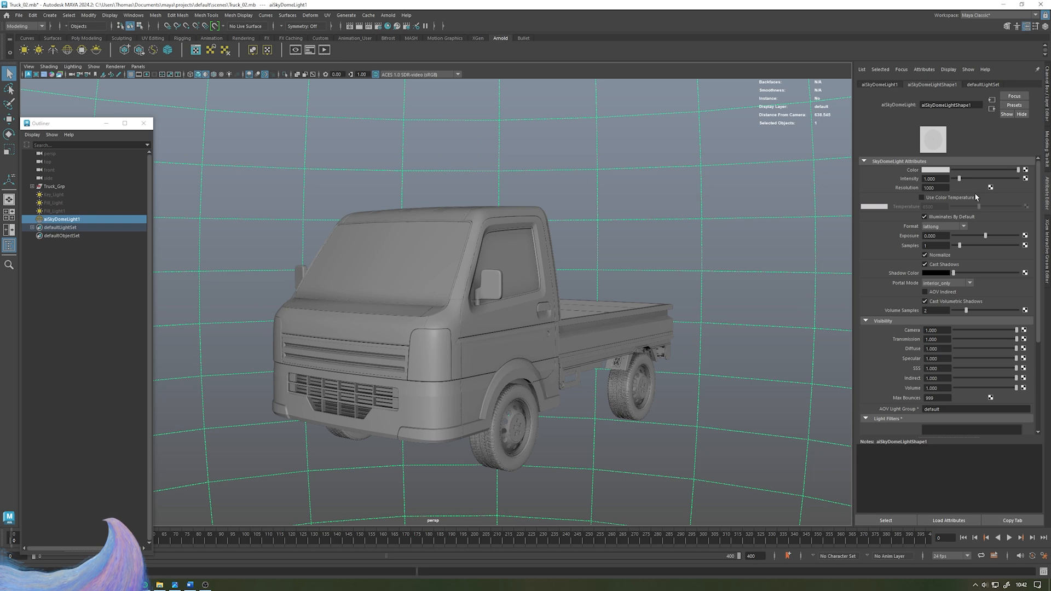
click(1026, 171)
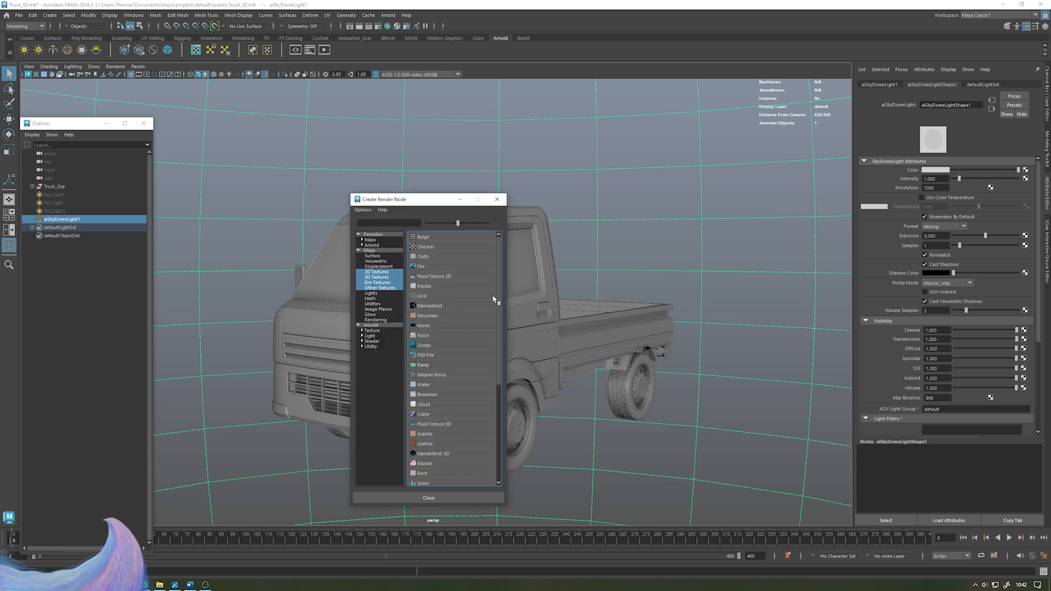
click(441, 269)
click(1032, 197)
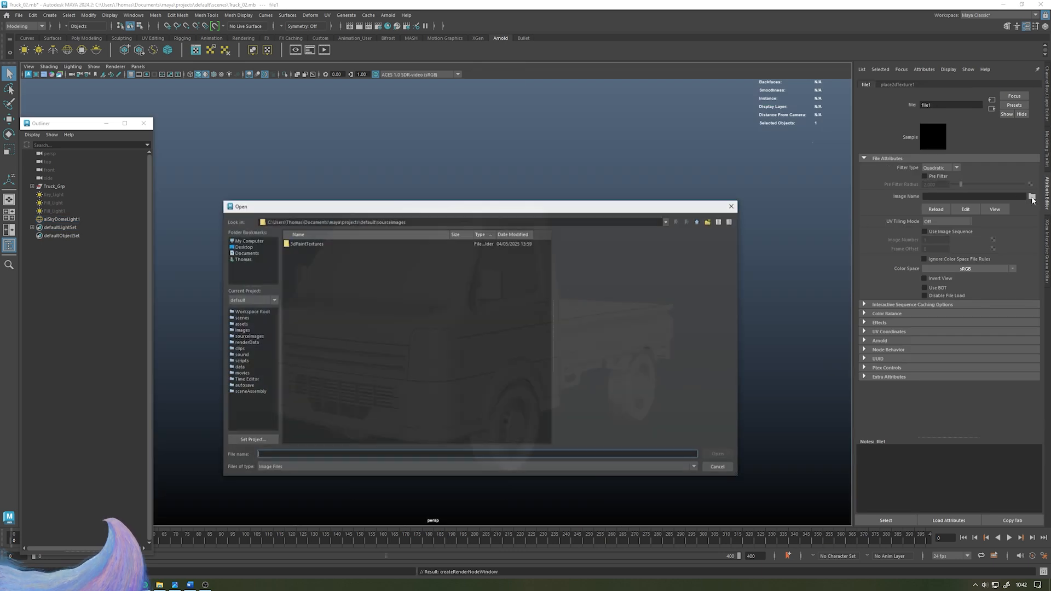
click(697, 221)
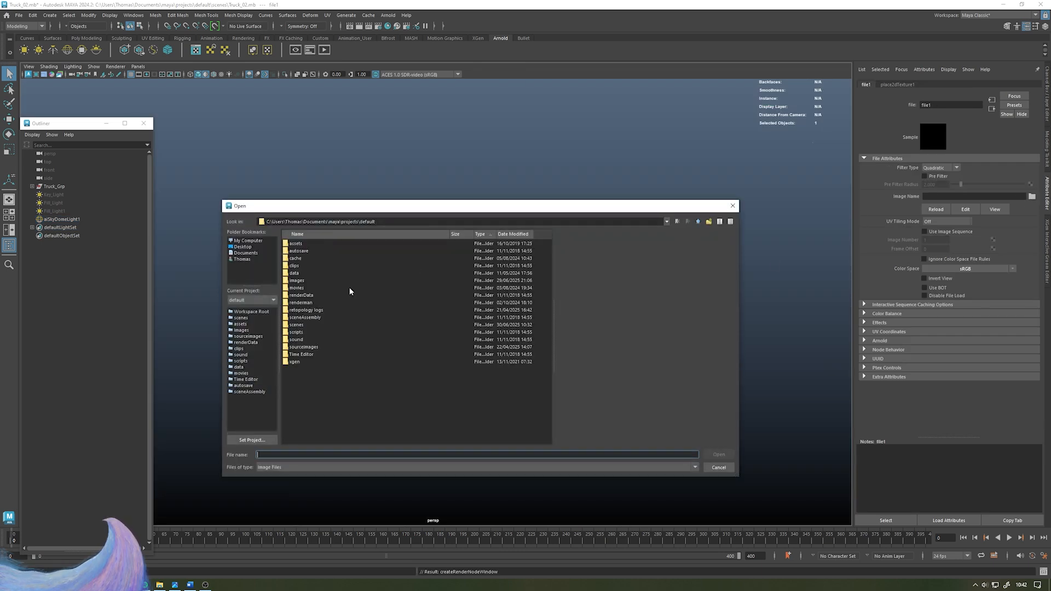
double_click(304, 282)
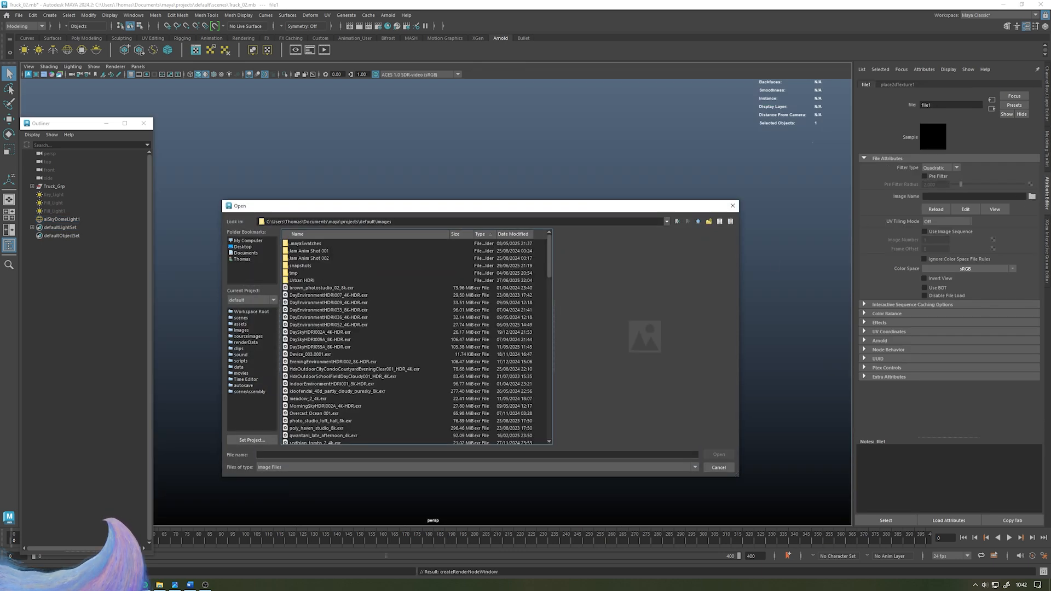
click(342, 287)
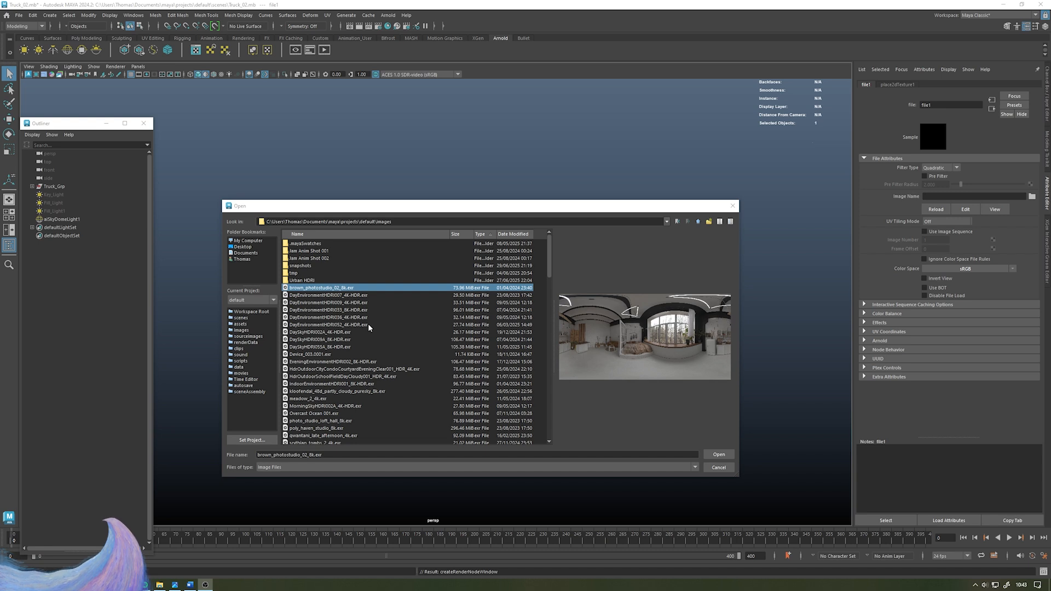
scroll(371, 326, down, 2)
scroll(367, 331, up, 2)
click(719, 454)
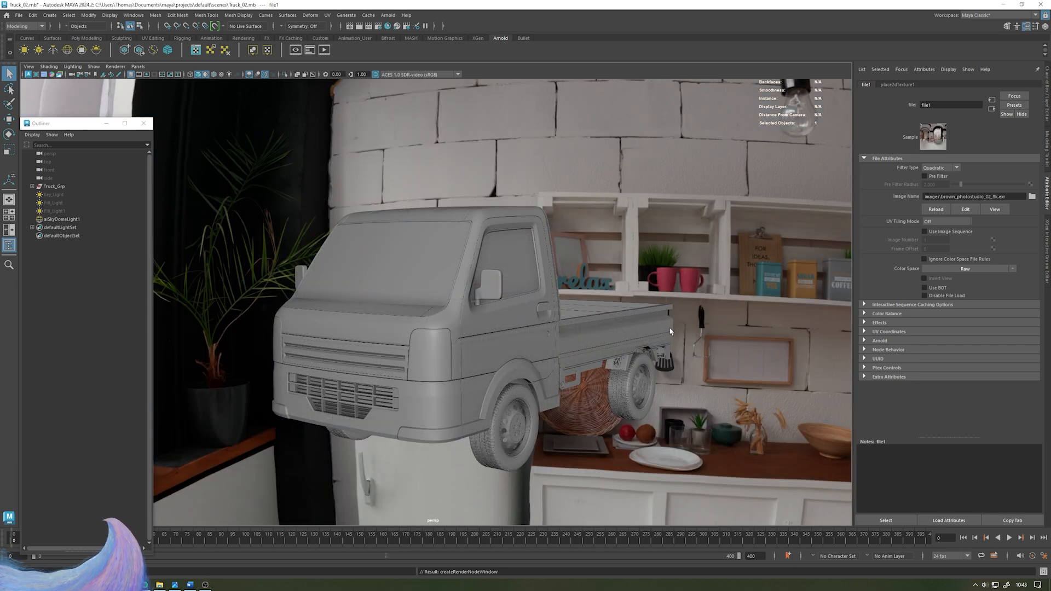
- Orbit around the truck to inspect the HDRI-lit render from several angles
alt+drag(661, 313, 458, 317)
mouse_move(524, 306)
alt+mouse_down()
mouse_move(569, 298)
mouse_move(537, 297)
alt+mouse_up()
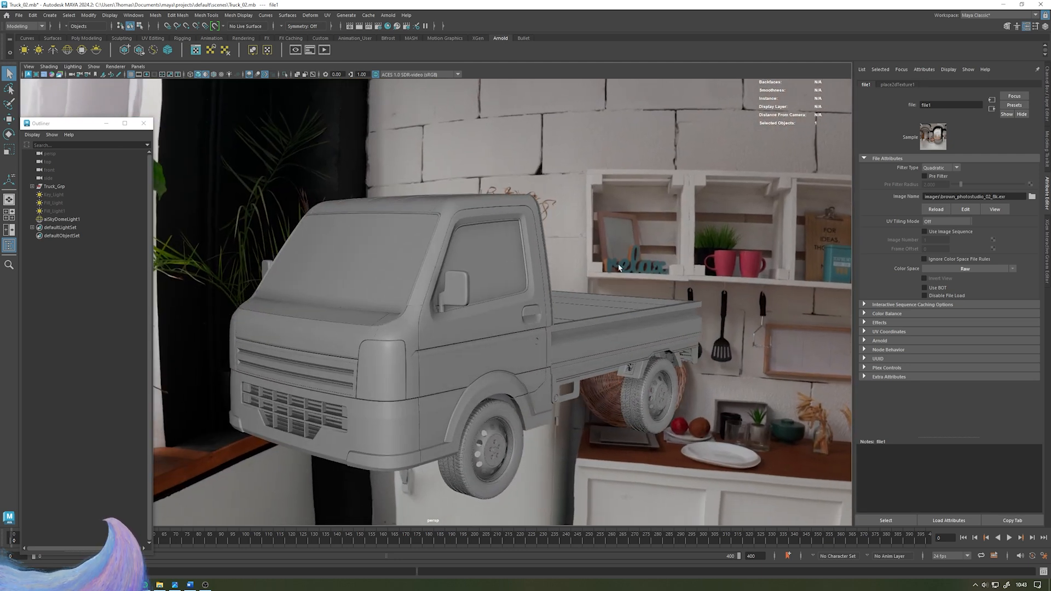
click(61, 220)
click(90, 328)
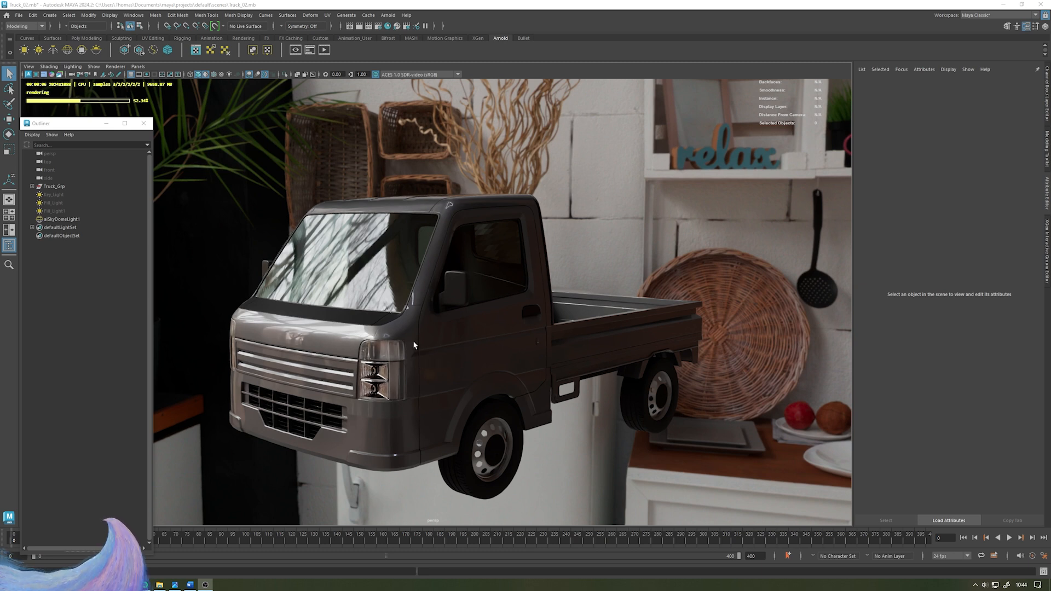
alt+drag(339, 340, 509, 355)
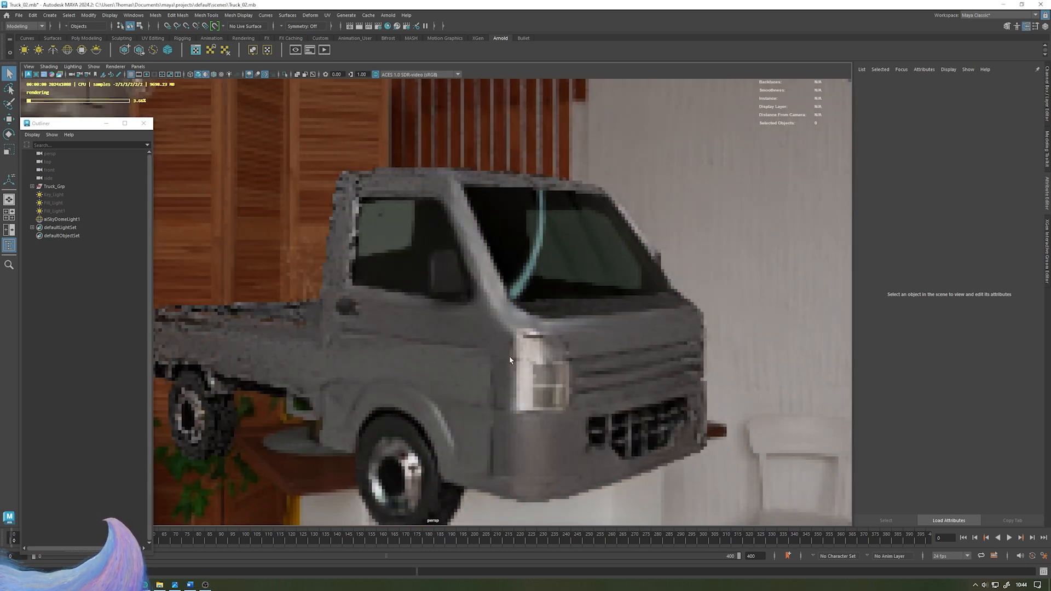
alt+drag(626, 416, 578, 345)
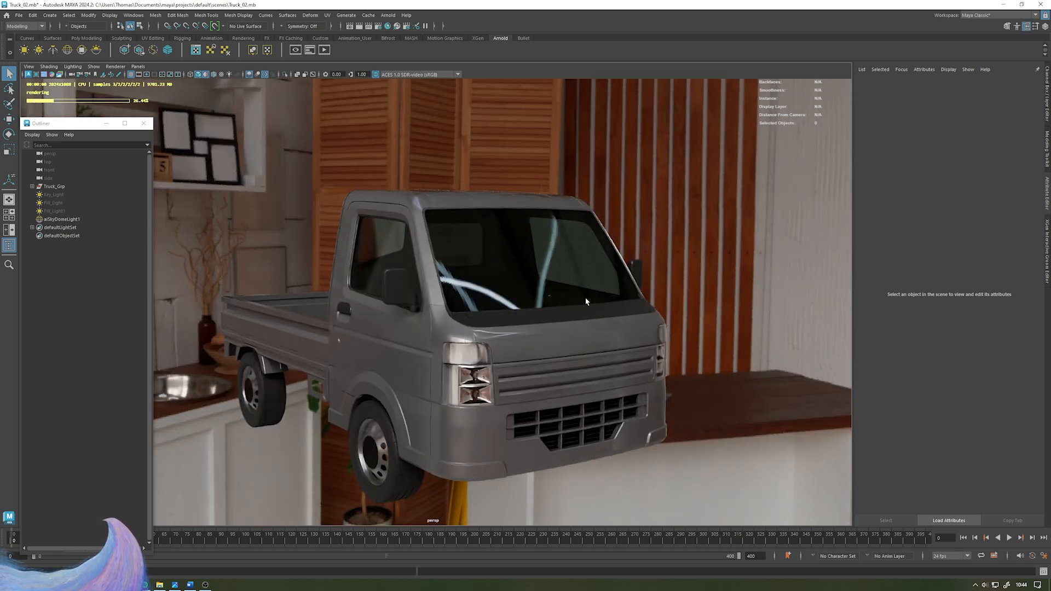
alt+drag(586, 301, 540, 290)
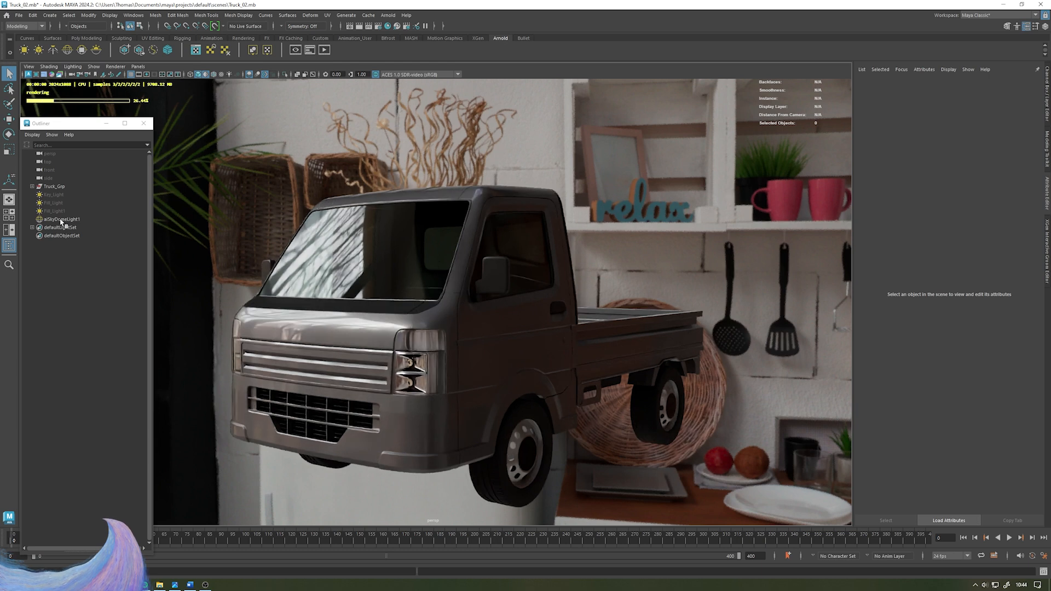
- Set the Skydome light's Max Bounces to 10 and its Exposure to 1
click(63, 219)
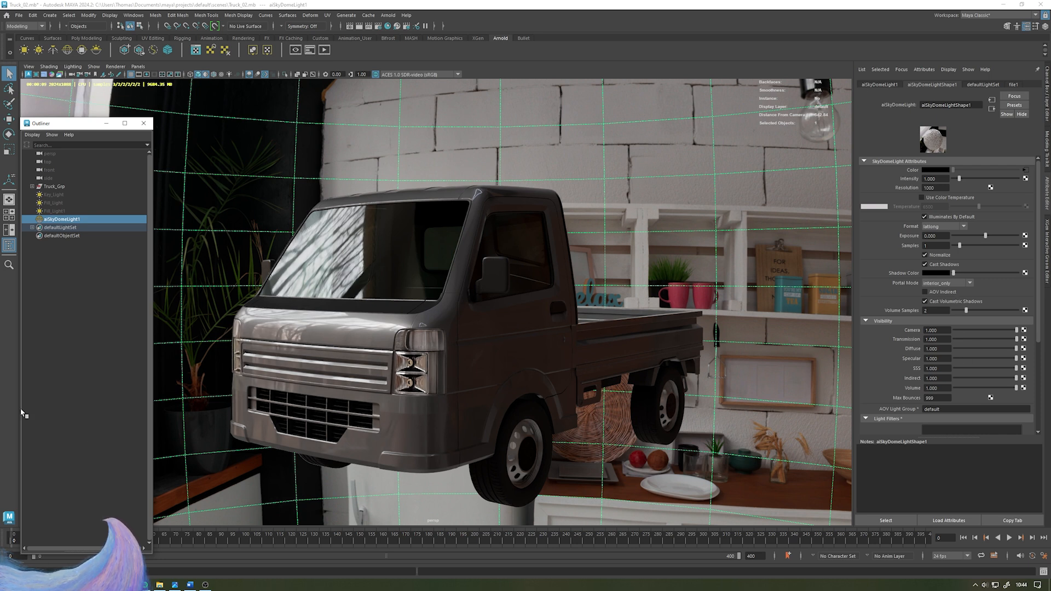
double_click(944, 397)
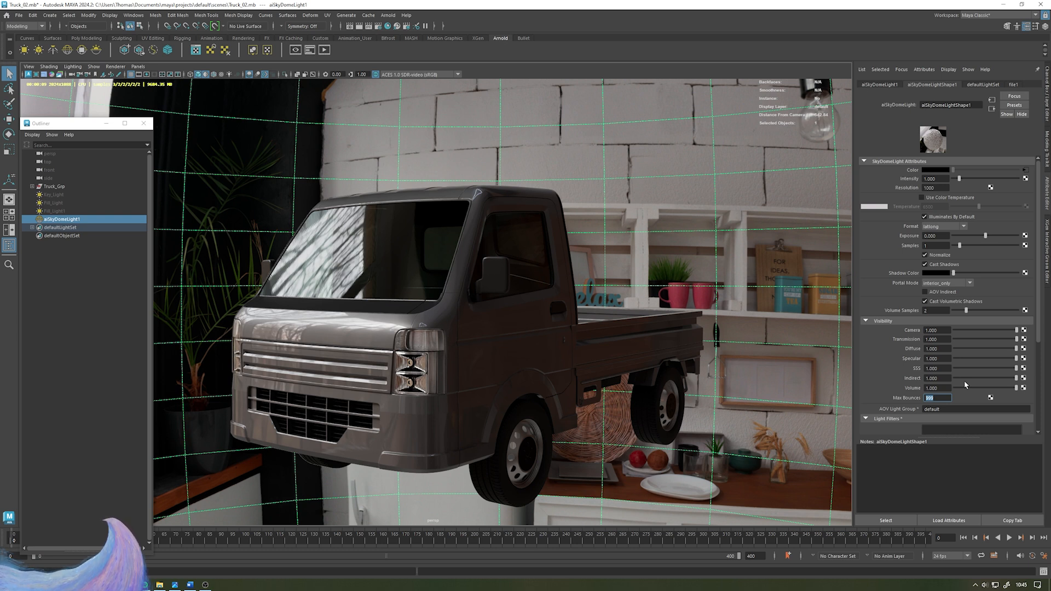
text(10)
key(Return)
drag(958, 178, 988, 179)
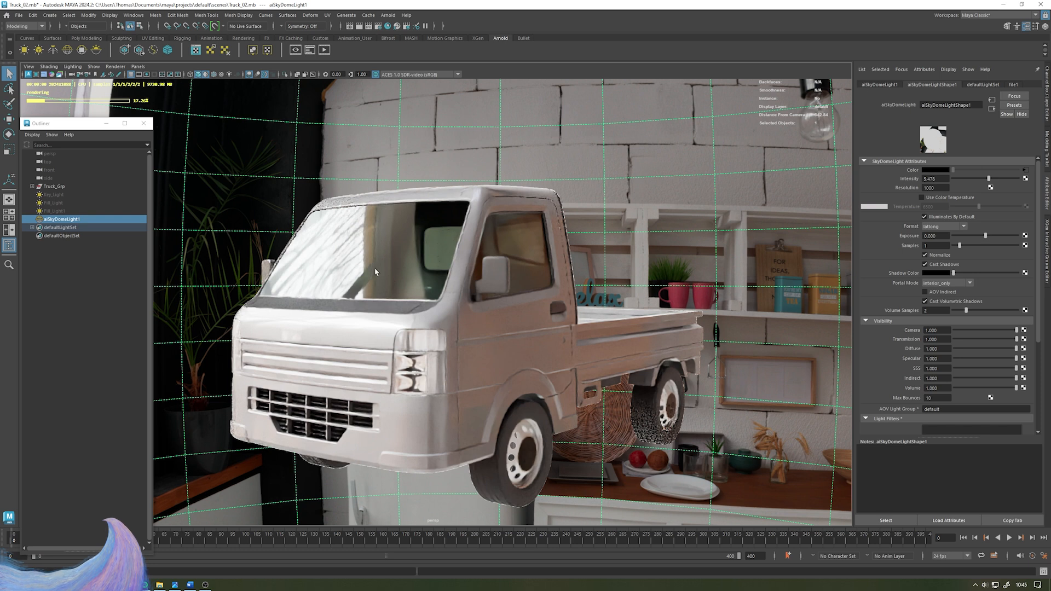
key(ctrl+z)
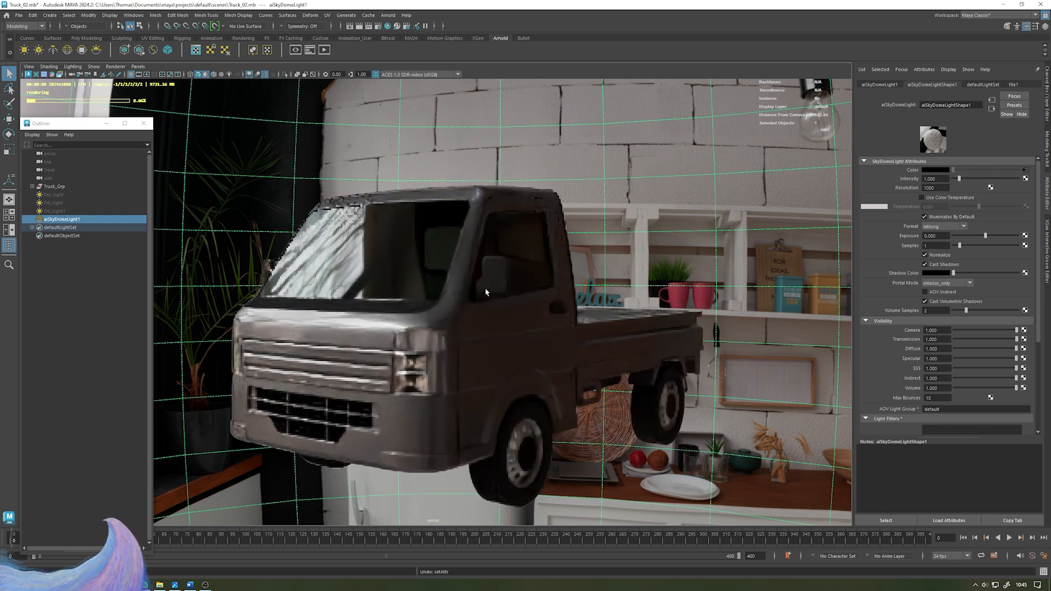
double_click(931, 235)
text(1)
key(Return)
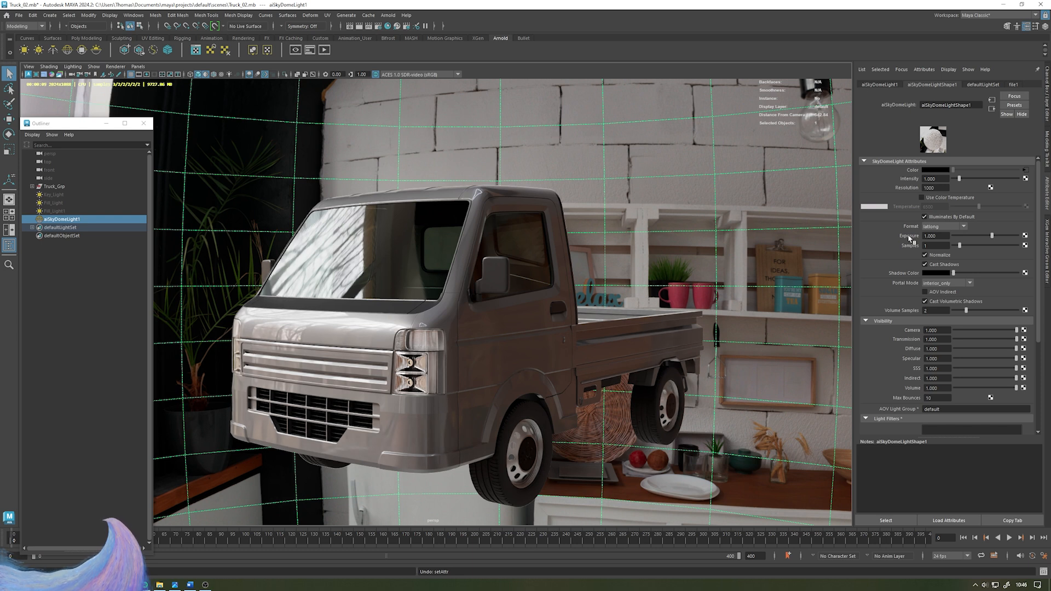
- Hide the Skydome and unhide the key, fill and top area lights, previewing them in the Arnold viewport render
click(65, 288)
alt+drag(431, 243, 461, 246)
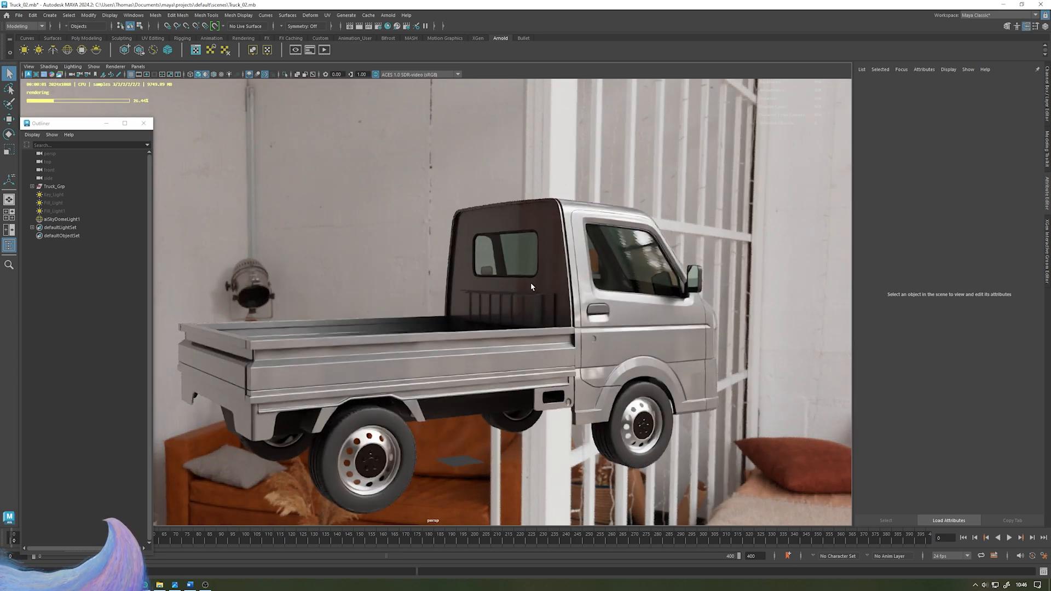
alt+drag(650, 252, 348, 296)
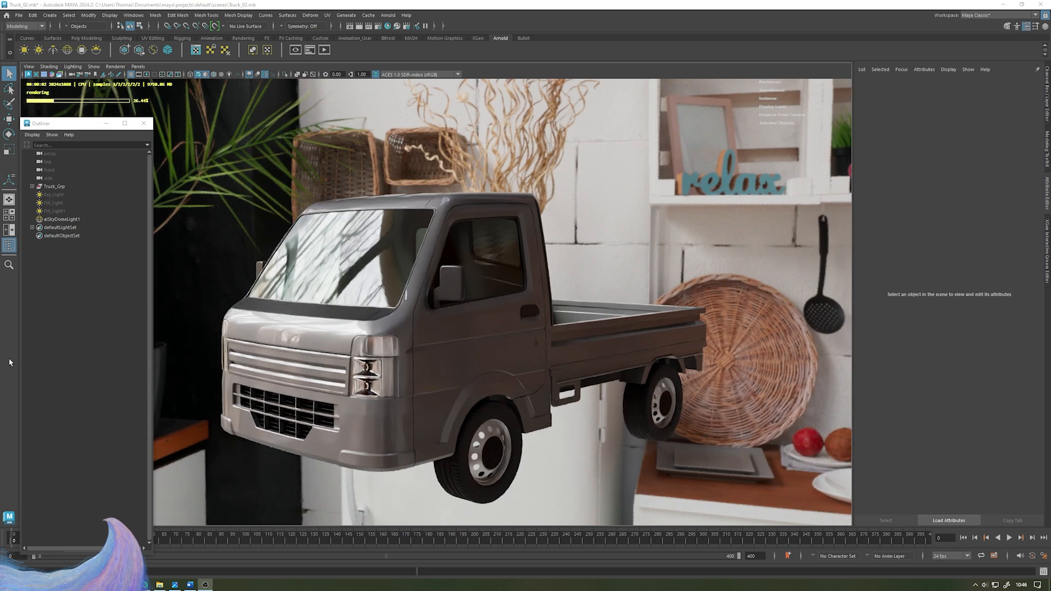
click(118, 67)
click(125, 75)
click(73, 220)
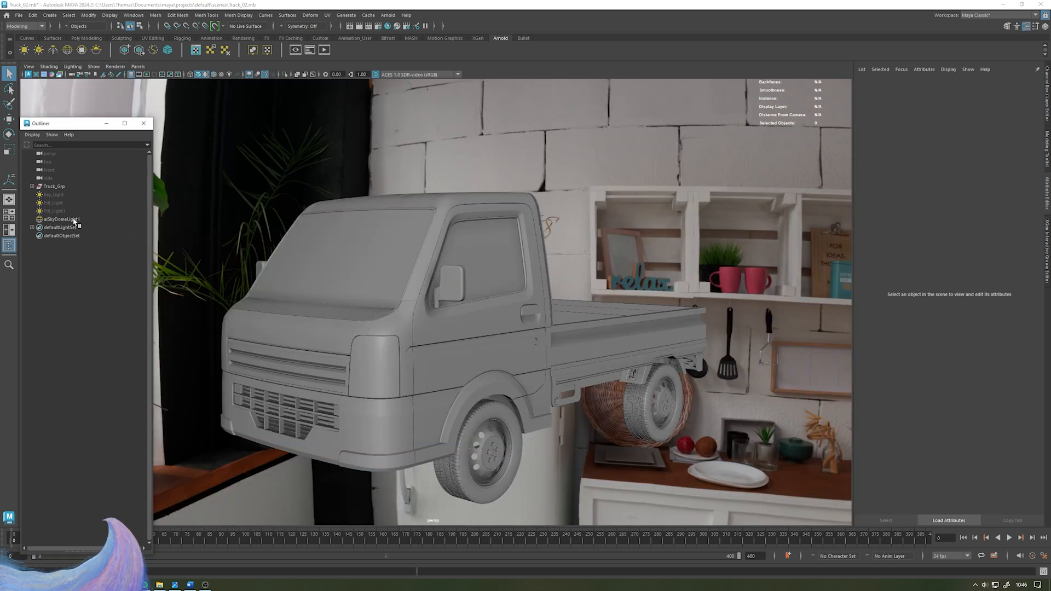
key(h)
click(64, 212)
shift+click(57, 196)
key(h)
click(187, 128)
click(114, 67)
click(130, 91)
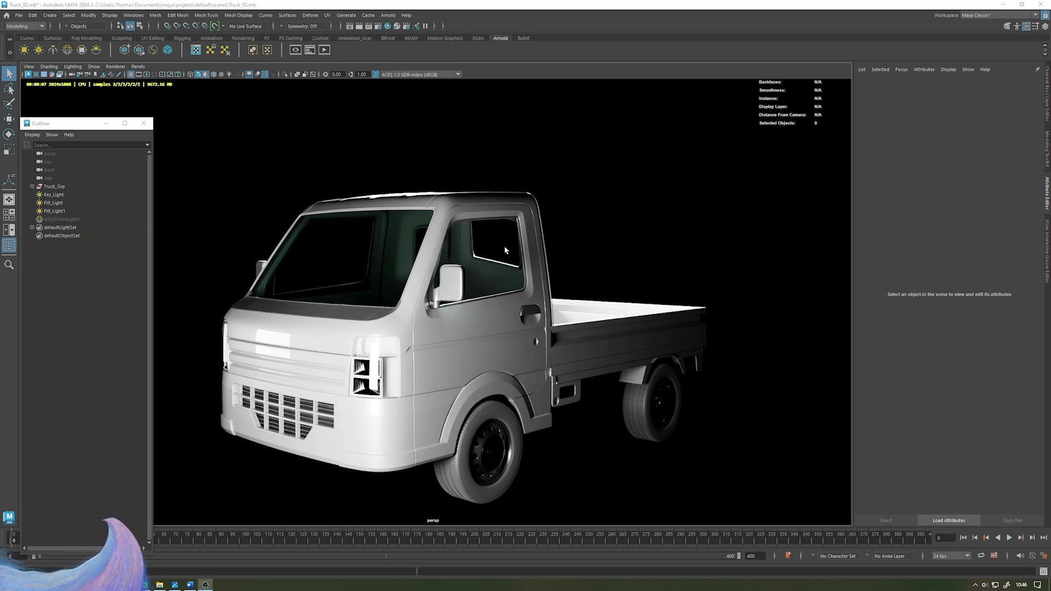
- Select the Skydome and area lights in turn to review their placement around the truck in the render
click(72, 220)
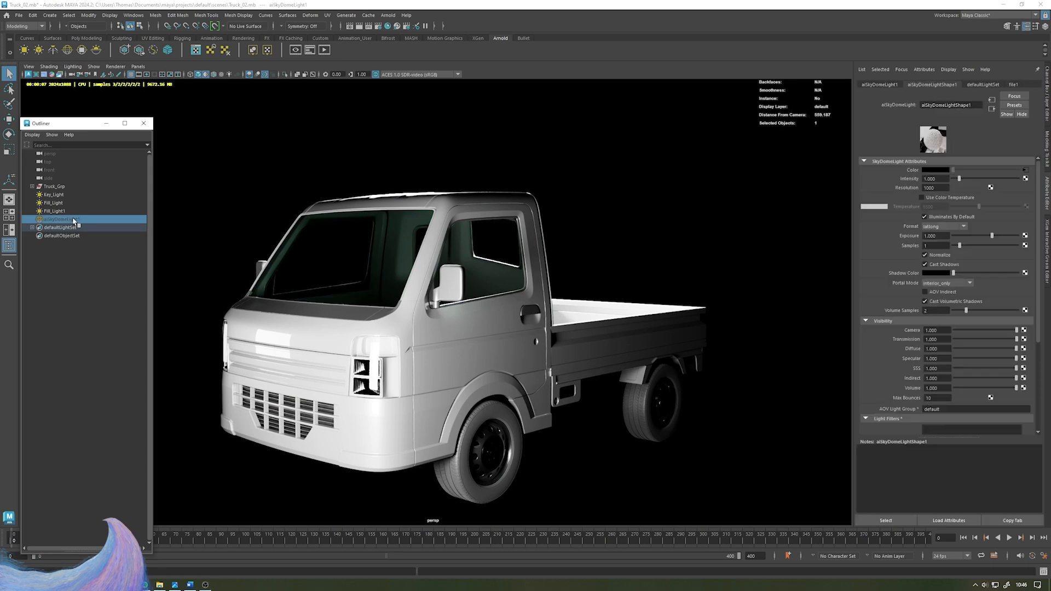
drag(58, 195, 57, 211)
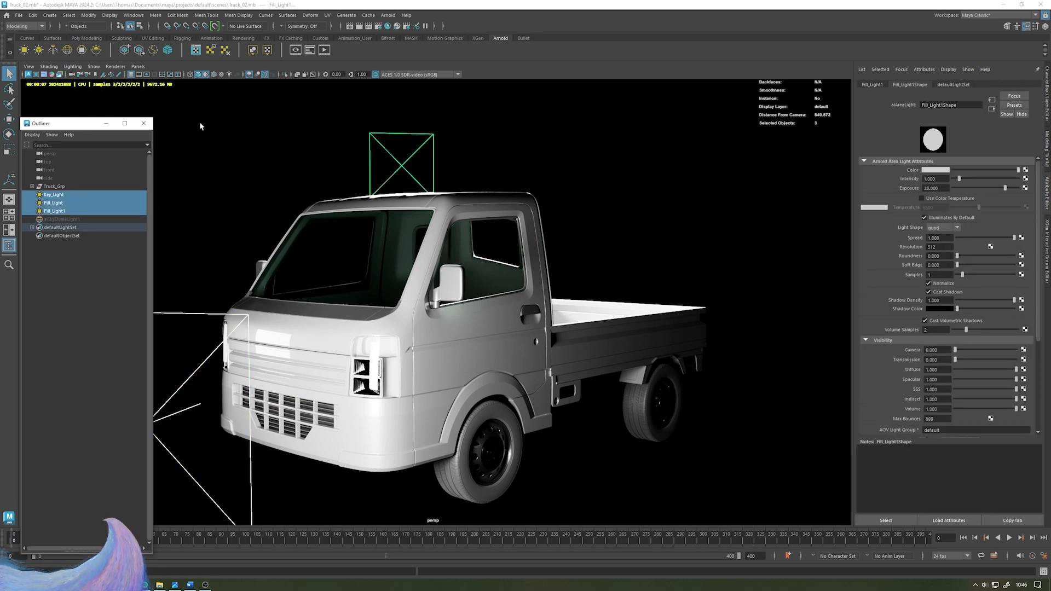
click(243, 183)
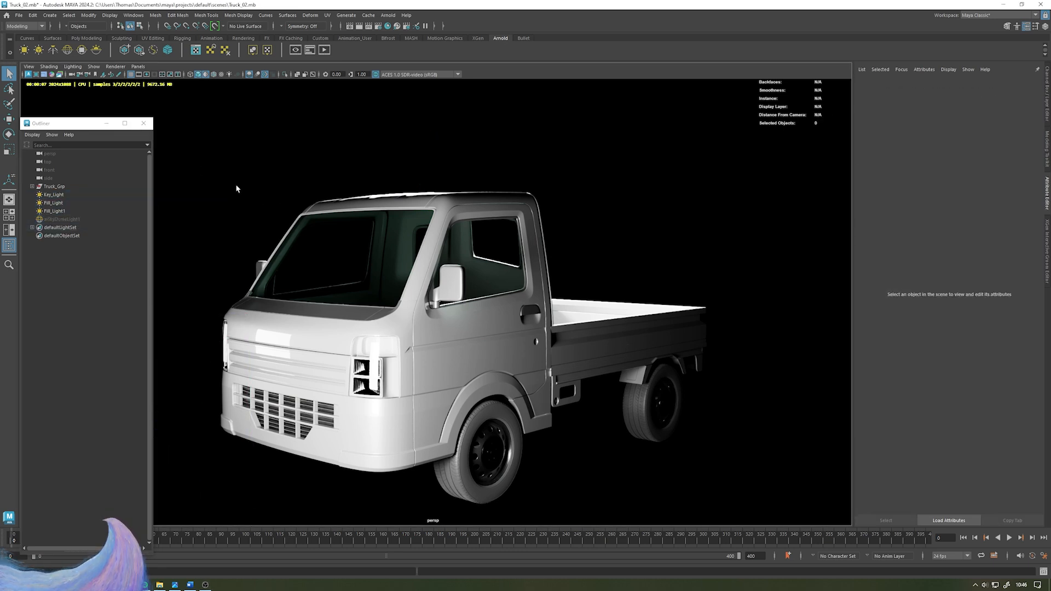
click(465, 318)
click(702, 261)
click(423, 195)
click(586, 177)
click(85, 219)
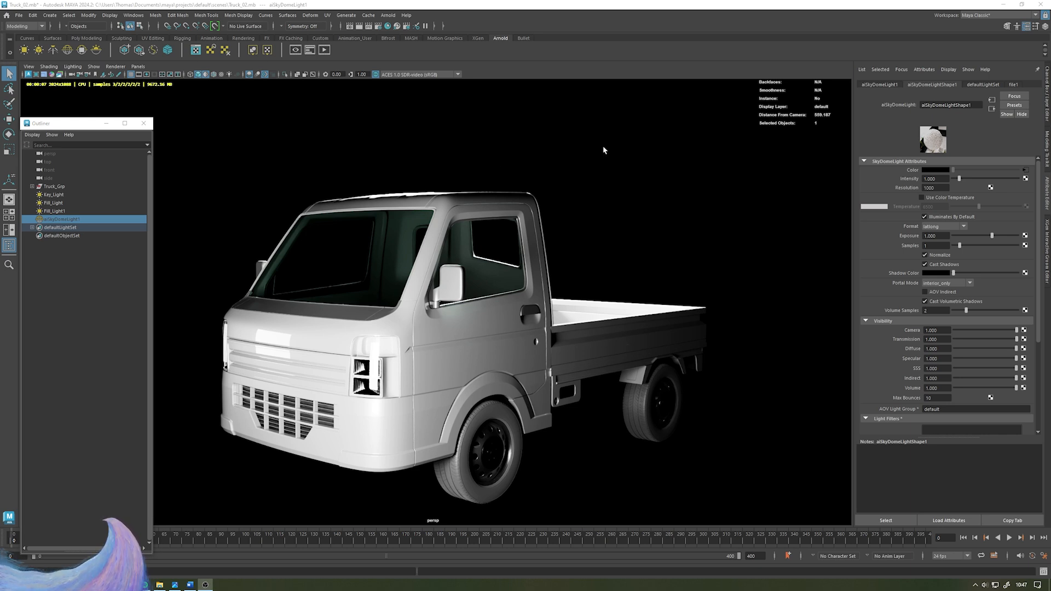
alt+drag(602, 146, 544, 146)
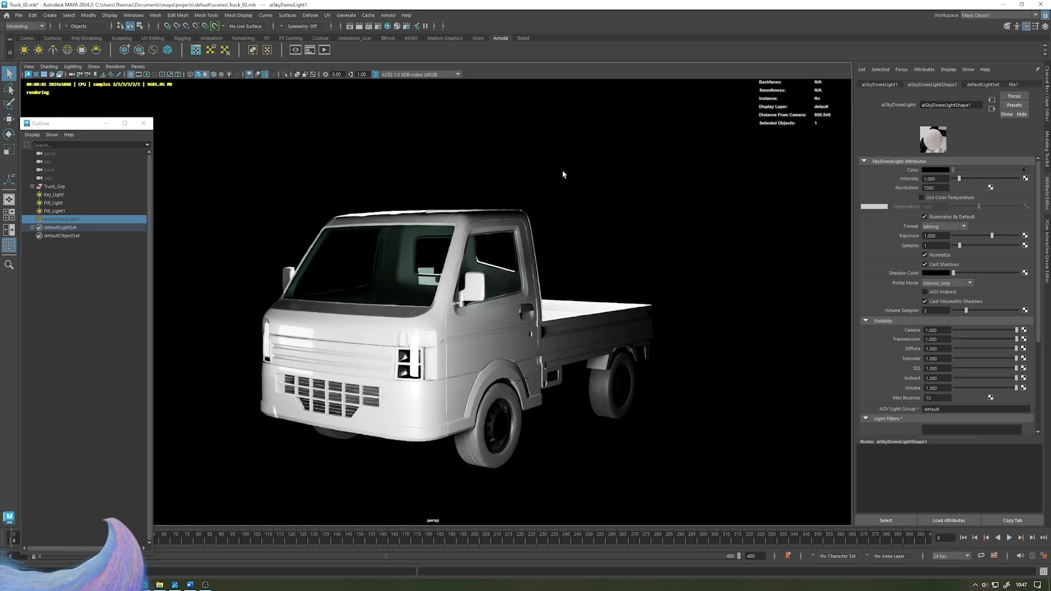
scroll(553, 171, up, 2)
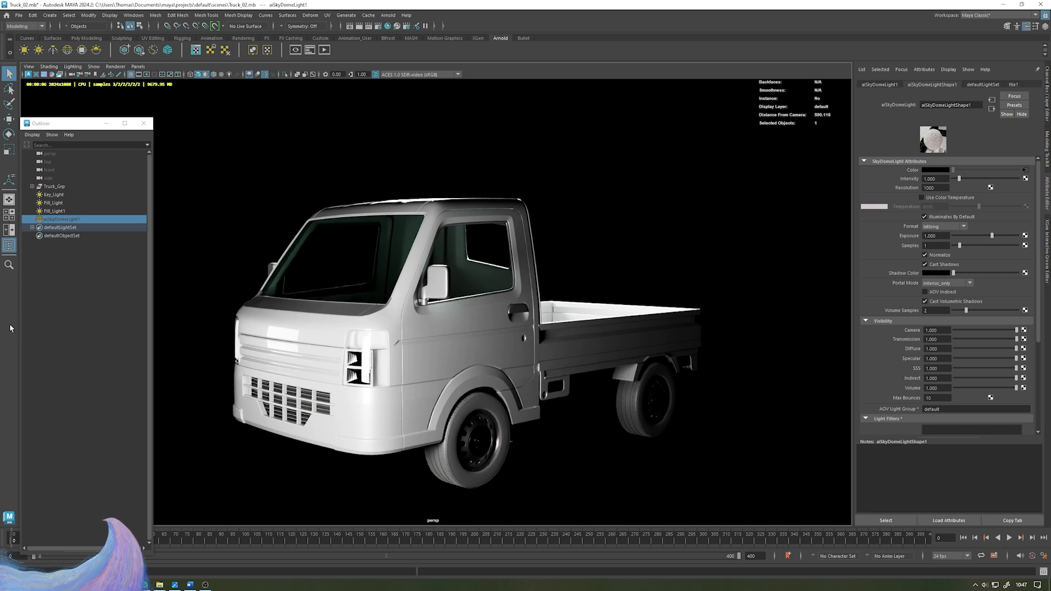
- Switch back to Viewport 2.0 and hide the three area lights
click(115, 67)
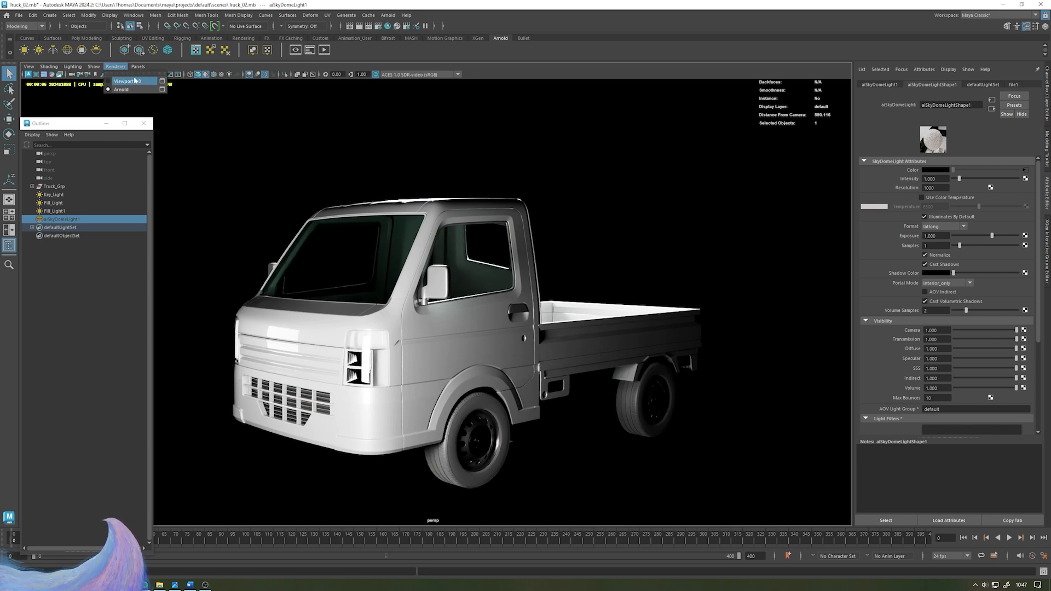
click(127, 75)
click(67, 219)
click(66, 211)
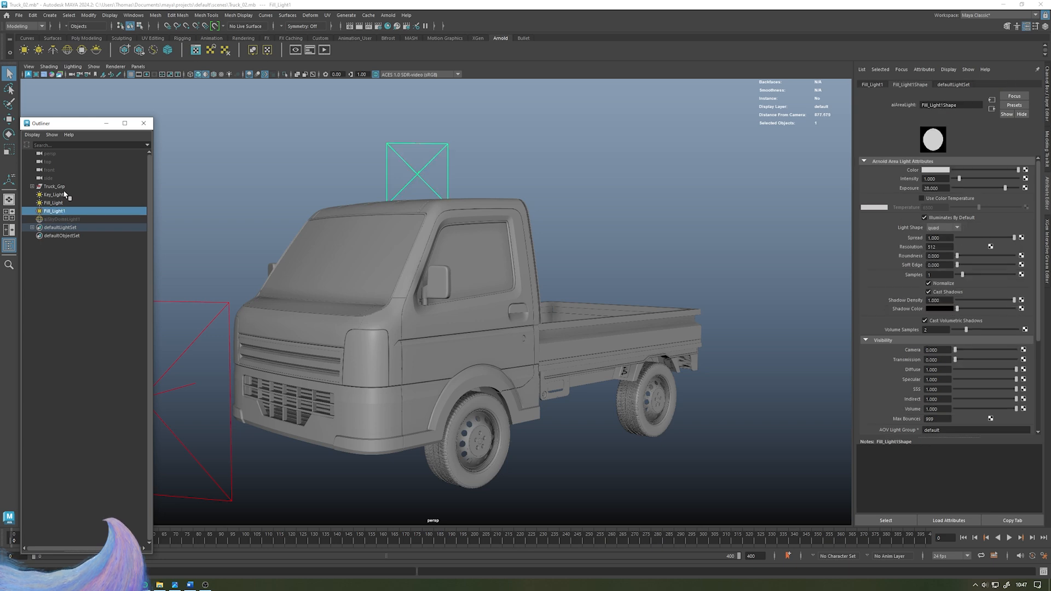
shift+click(65, 195)
key(h)
- Create a polygon ground plane under the truck and scale it up to a wide floor
click(305, 134)
alt+drag(304, 134, 347, 167)
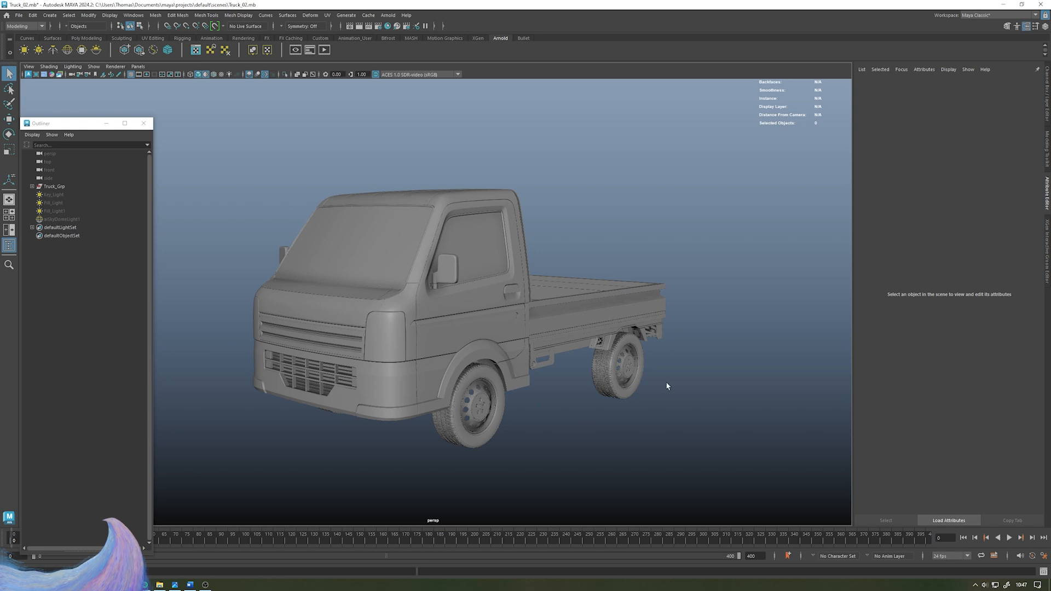
alt+drag(657, 396, 685, 406)
alt+drag(535, 400, 575, 403)
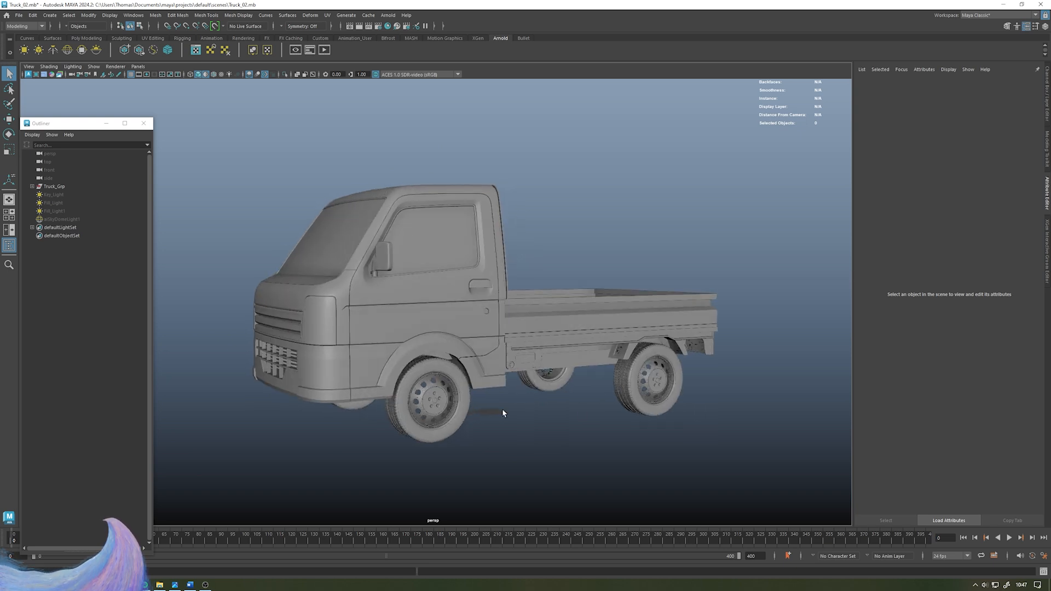
alt+drag(492, 291, 578, 272)
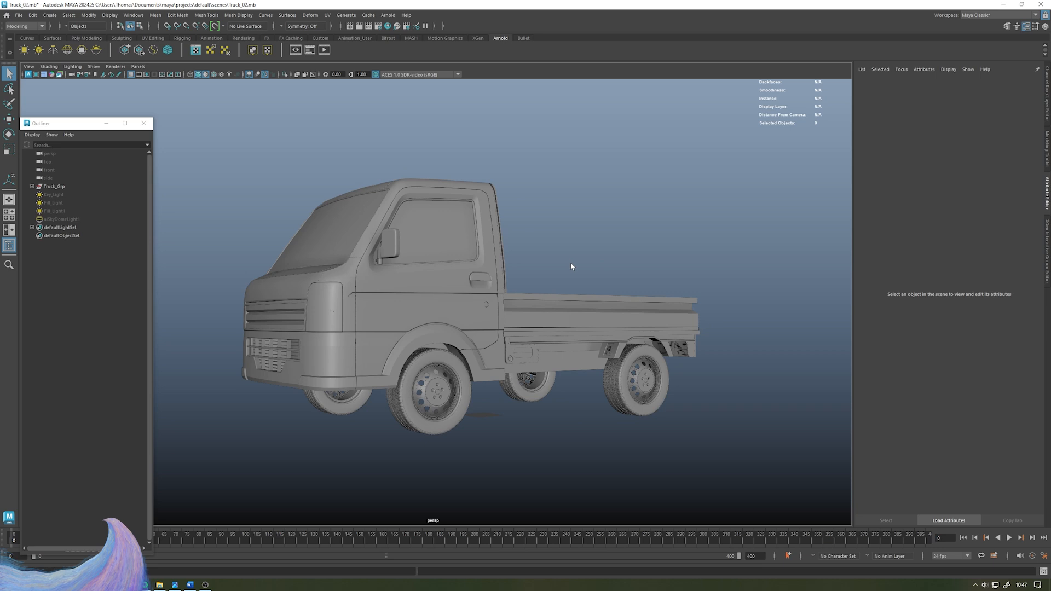
alt+drag(537, 209, 305, 351)
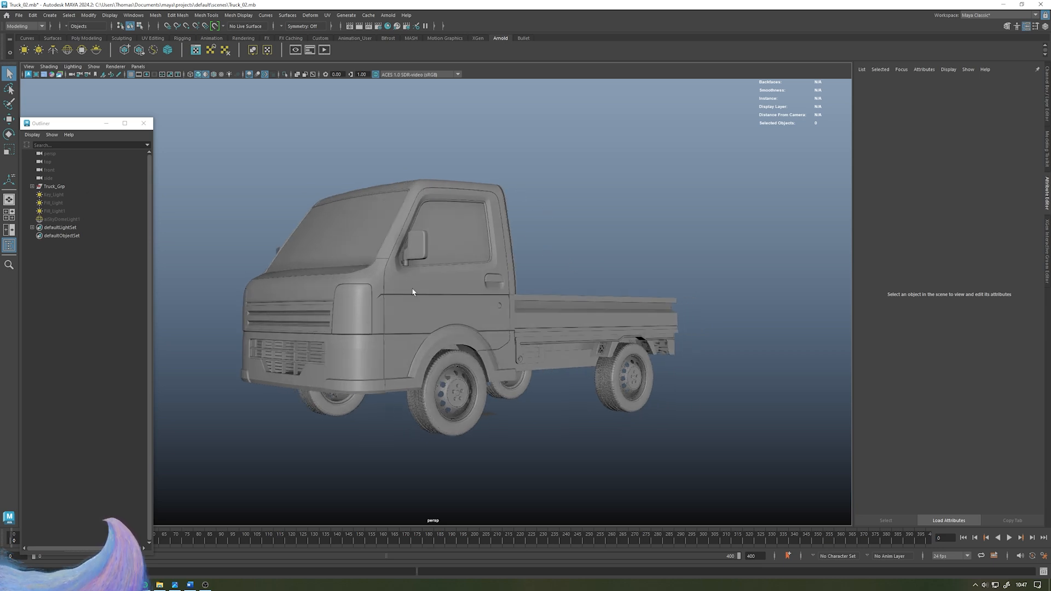
alt+drag(411, 292, 410, 293)
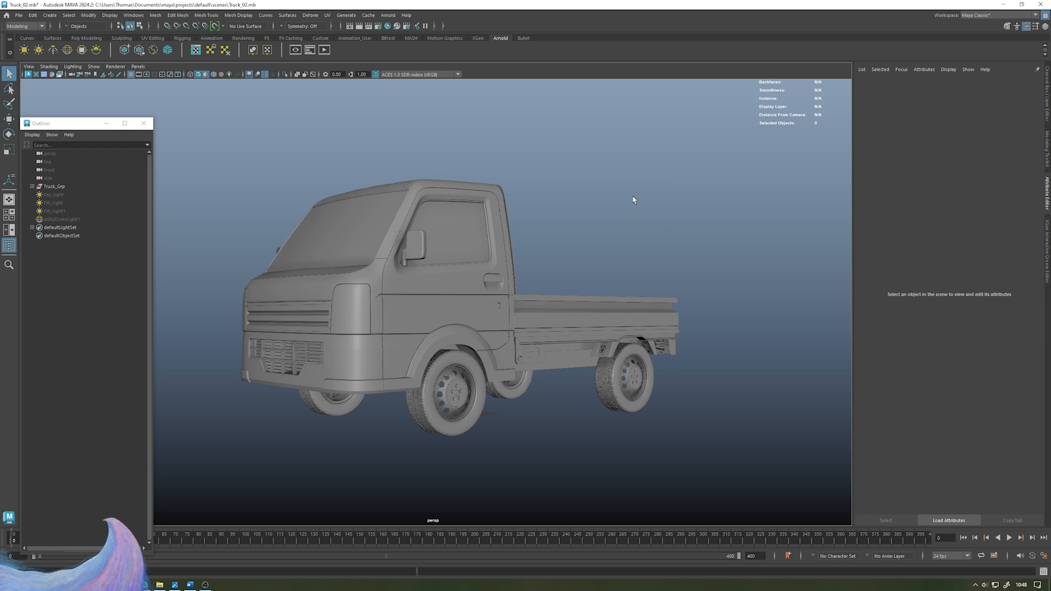
alt+drag(633, 200, 628, 209)
shift+right_drag(593, 115, 547, 96)
alt+drag(511, 258, 509, 285)
key(r)
drag(466, 414, 684, 406)
alt+right_drag(684, 406, 479, 243)
middle_drag(478, 243, 695, 232)
alt+right_drag(695, 232, 586, 230)
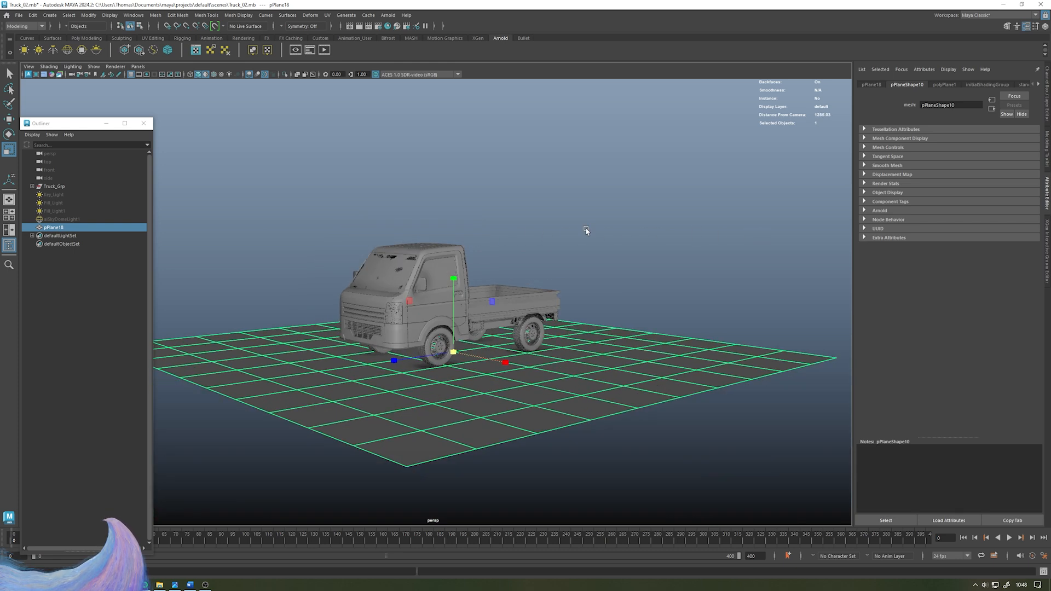
- Scale the ground plane larger and set its subdivisions width and height to 1
alt+drag(528, 164, 538, 202)
middle_drag(538, 201, 558, 226)
alt+drag(558, 226, 630, 233)
alt+right_drag(630, 232, 515, 263)
drag(509, 320, 579, 322)
click(1047, 110)
click(966, 177)
click(1024, 202)
text(1)
key(Tab)
text(1)
key(Return)
alt+drag(845, 187, 506, 331)
click(676, 184)
alt+right_drag(657, 222, 805, 305)
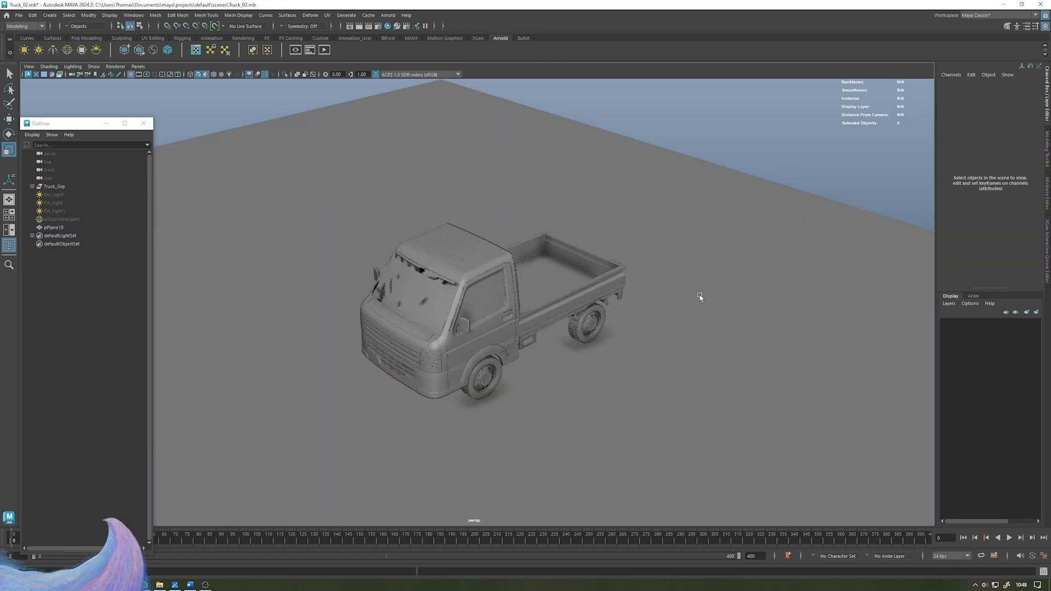
- Unhide the Skydome light and preview the truck on the ground plane in the Arnold viewport render
alt+drag(651, 366, 713, 331)
alt+right_drag(713, 330, 727, 331)
alt+middle_drag(727, 331, 703, 301)
alt+drag(703, 301, 651, 281)
click(60, 220)
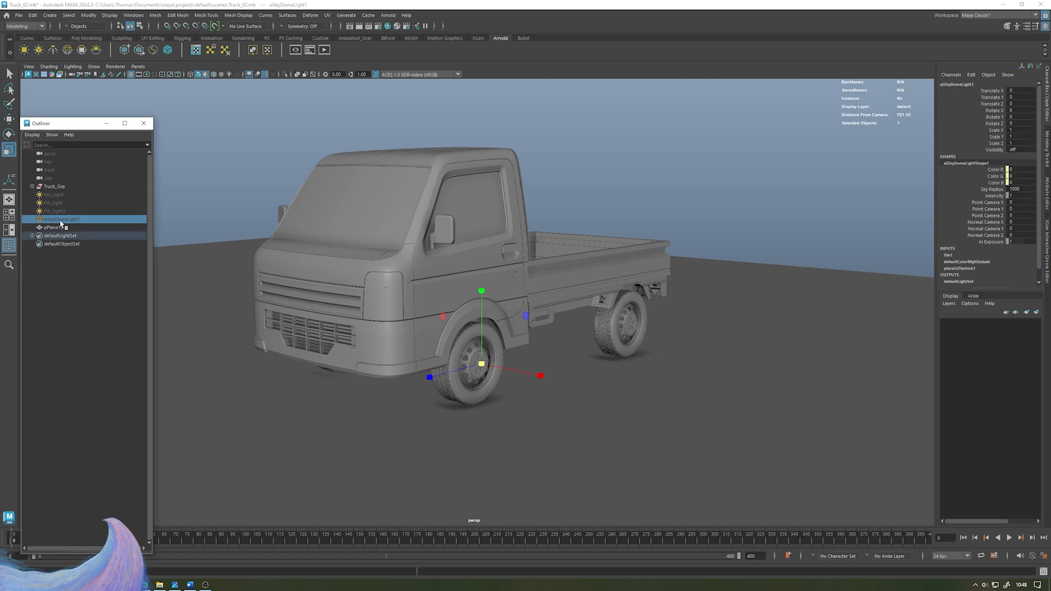
key(h)
click(83, 282)
alt+middle_drag(370, 145, 392, 194)
alt+drag(391, 193, 389, 189)
click(115, 67)
click(123, 89)
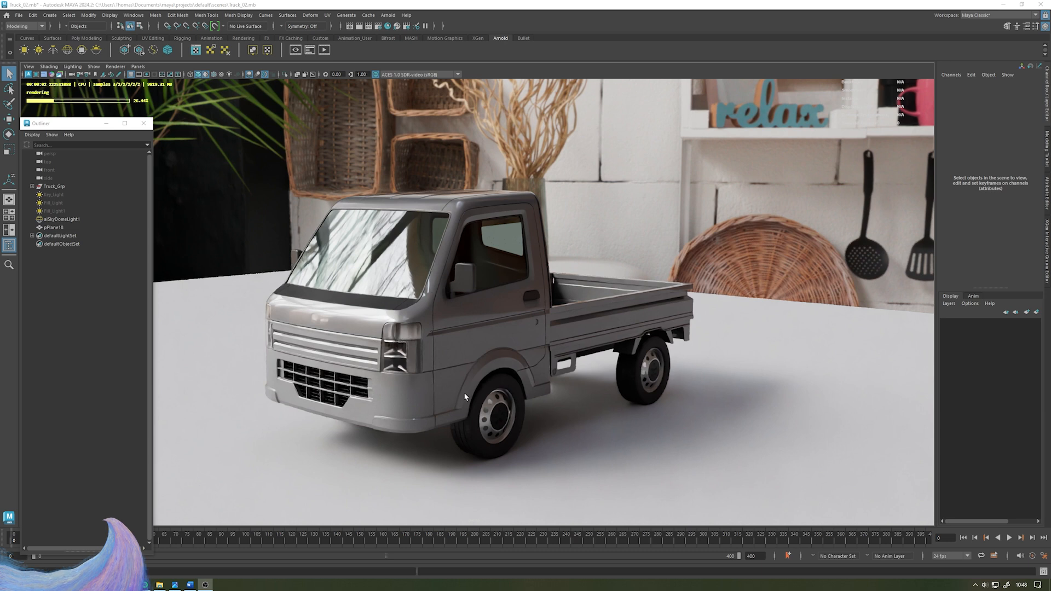
alt+drag(464, 394, 513, 408)
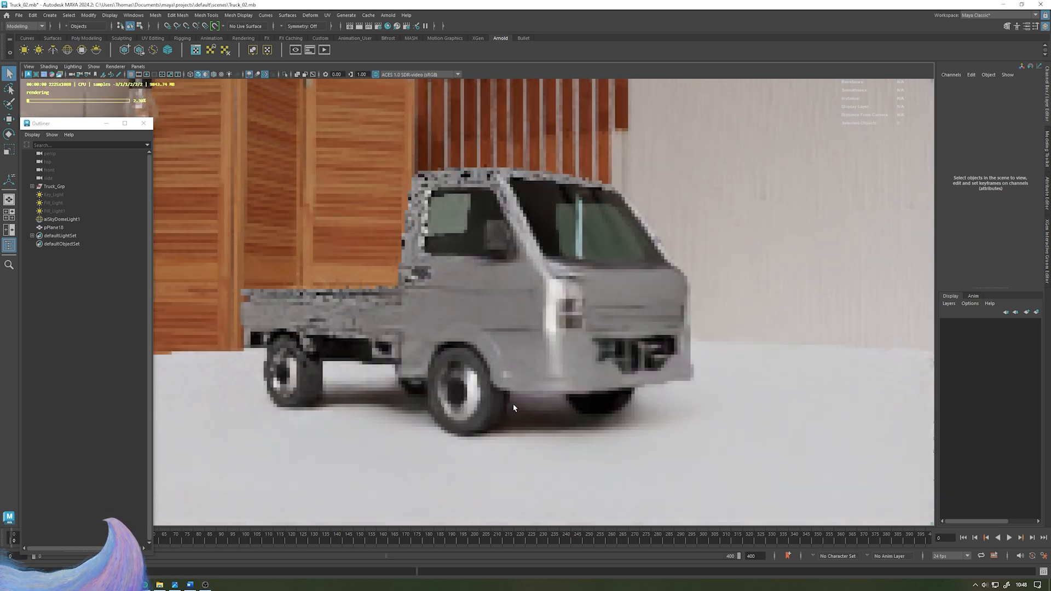
- Toggle the ground plane's visibility to compare the render with and without it
click(396, 428)
key(h)
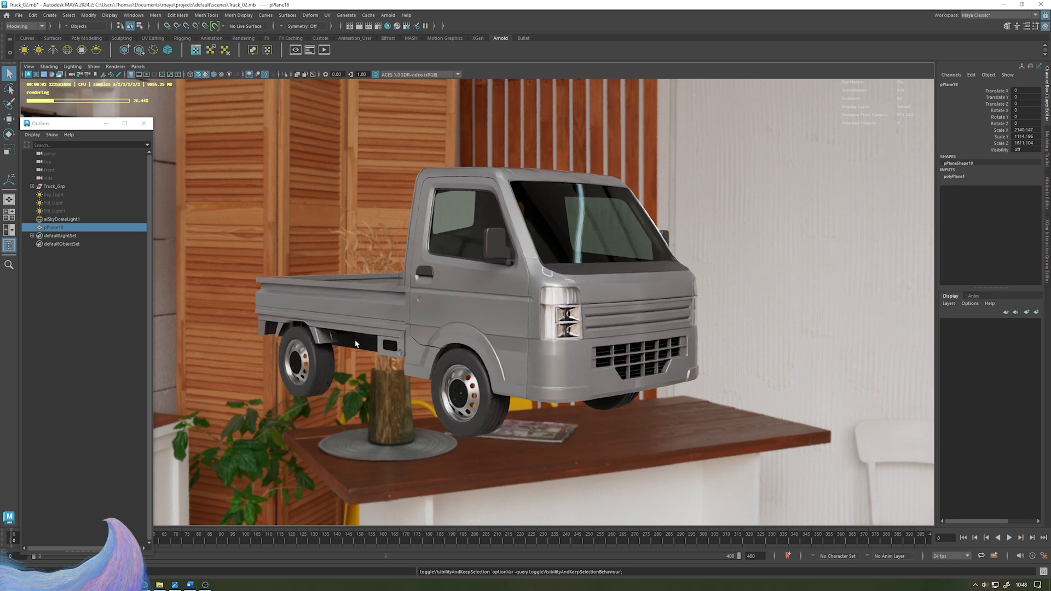
alt+drag(490, 376, 433, 168)
key(shift+h)
alt+drag(443, 321, 602, 259)
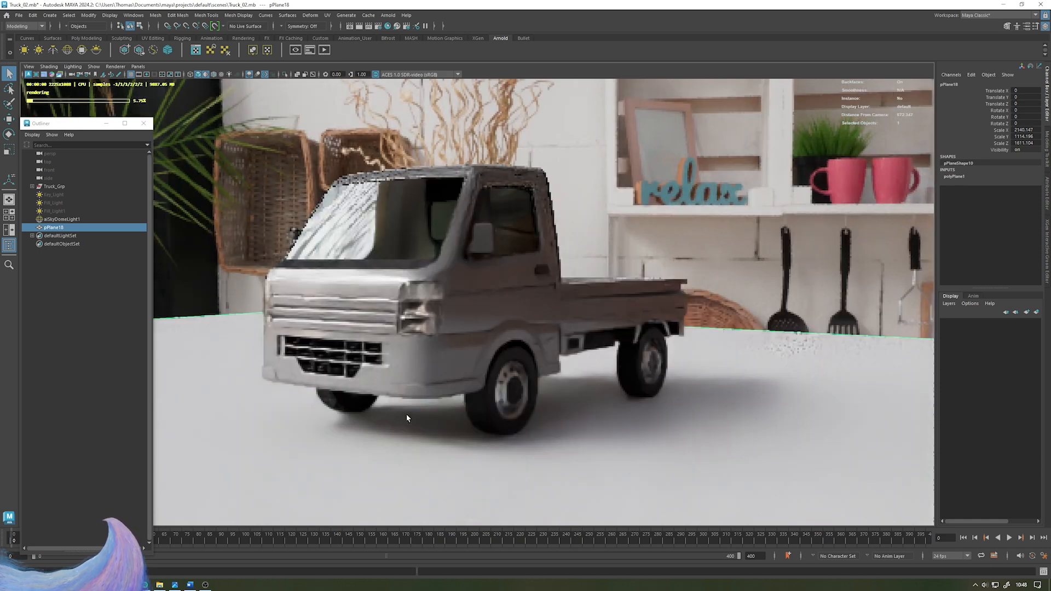
click(86, 339)
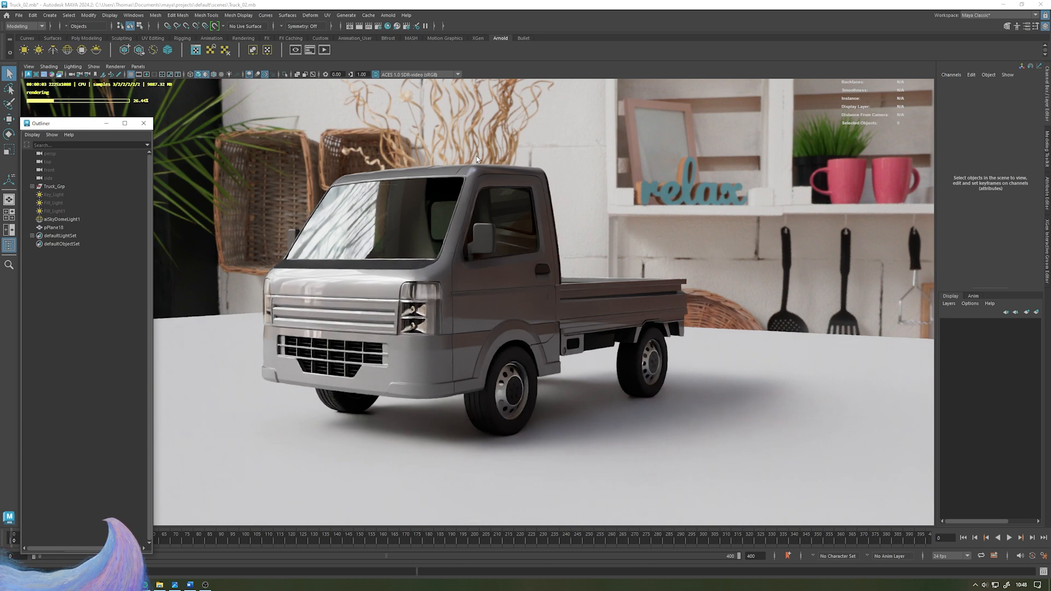
alt+drag(476, 156, 551, 199)
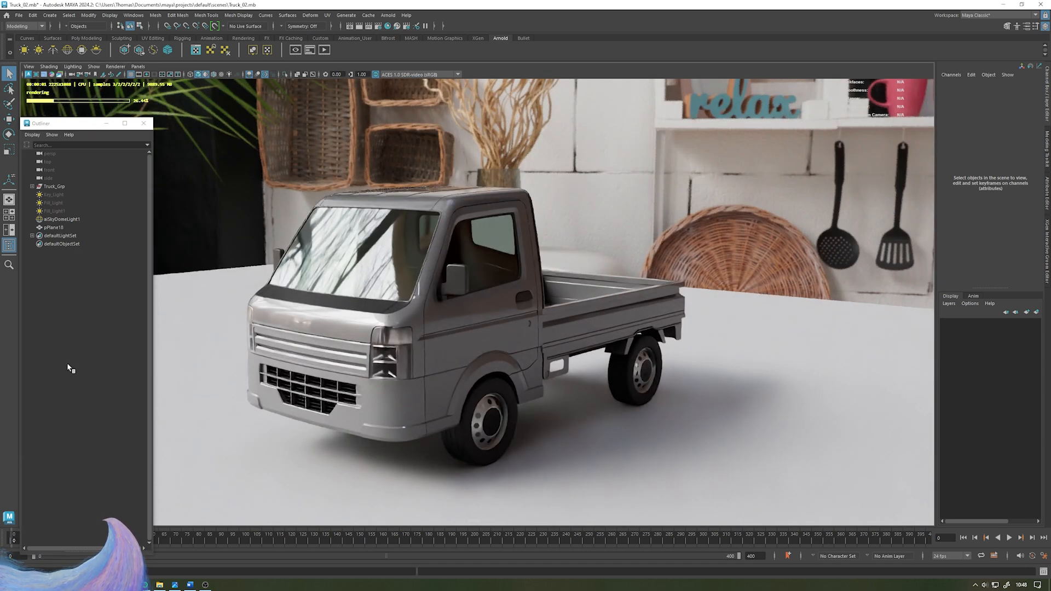
alt+drag(534, 288, 565, 351)
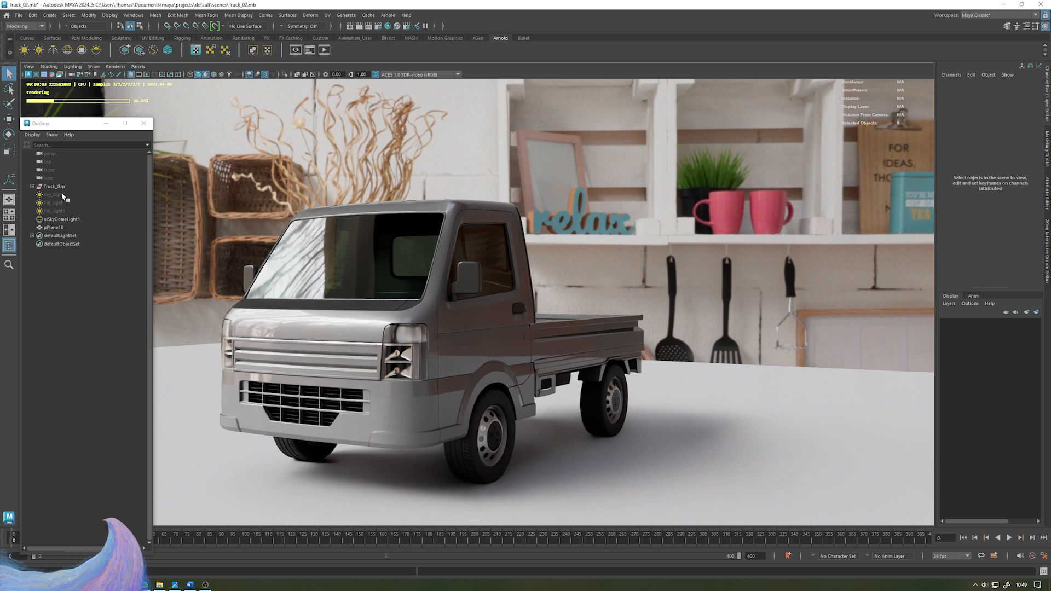
- Set the Skydome's Camera visibility to 0 to hide the HDRI background in the render
click(62, 220)
click(1049, 201)
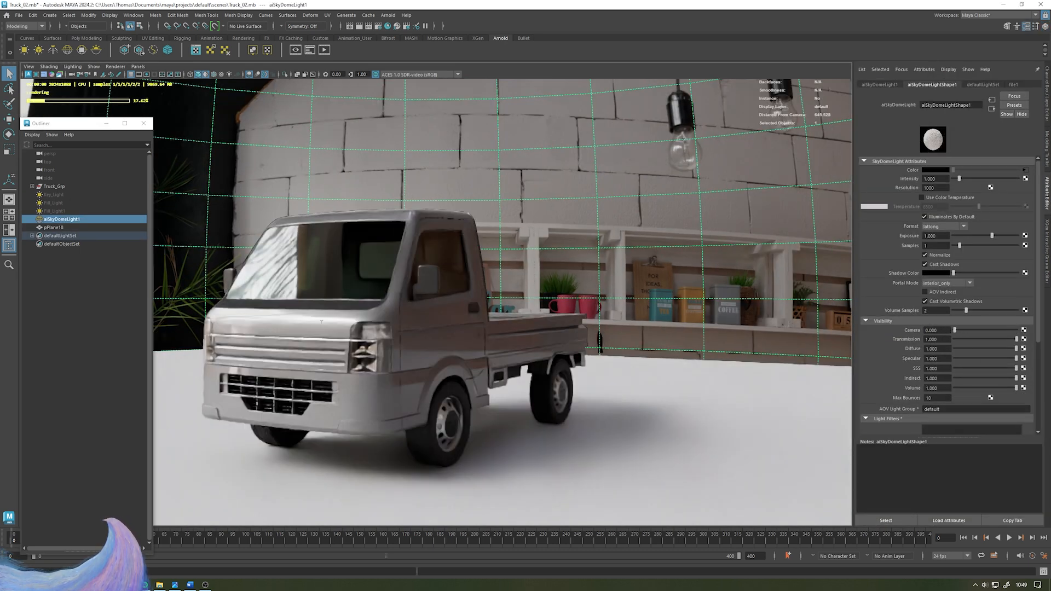
click(97, 312)
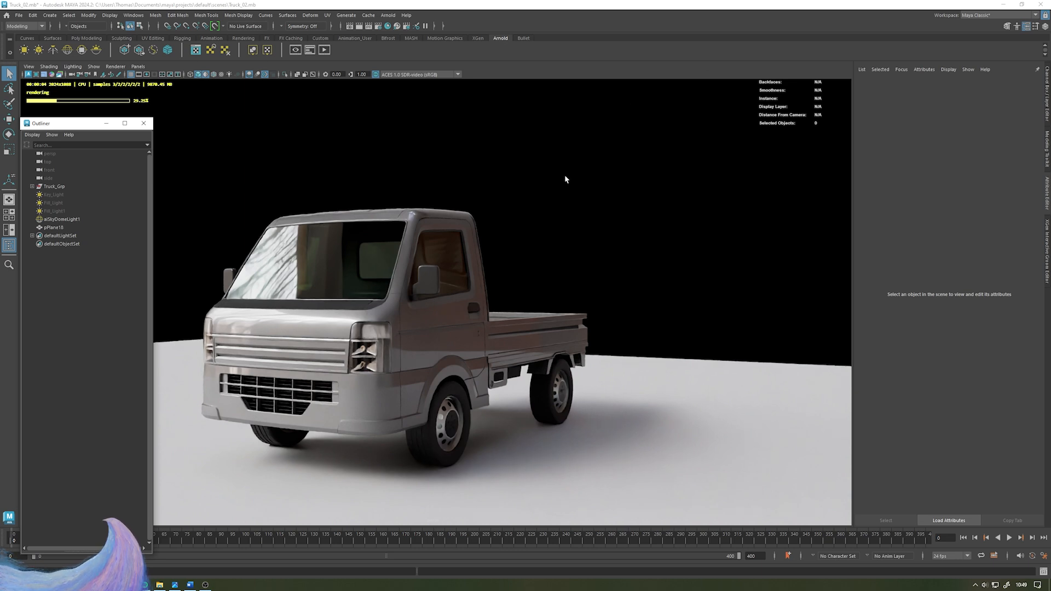
alt+middle_drag(549, 181, 563, 183)
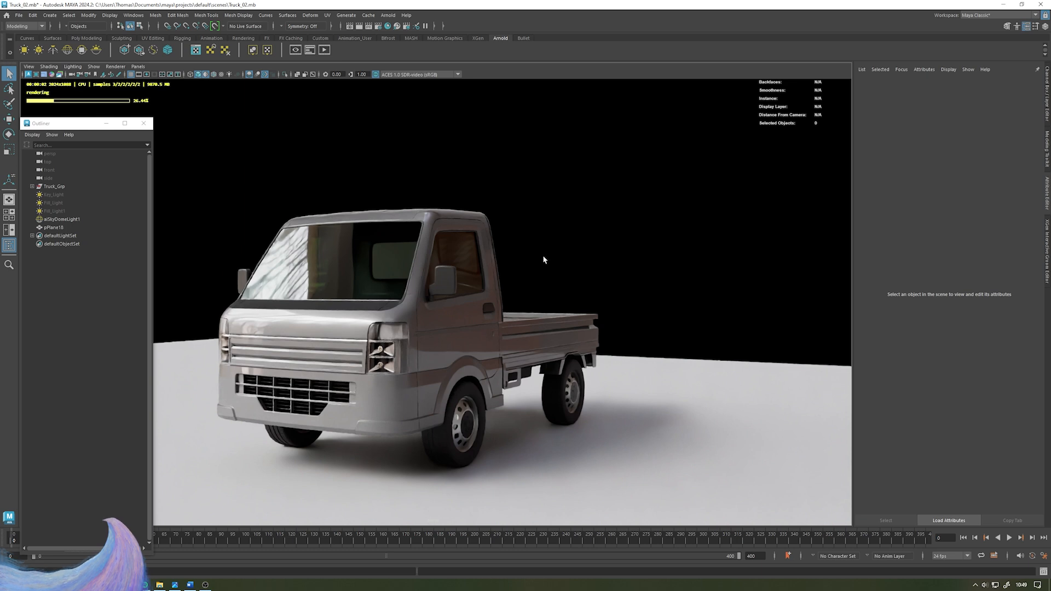
- Switch the viewport renderer back to Viewport 2.0
click(117, 67)
click(127, 84)
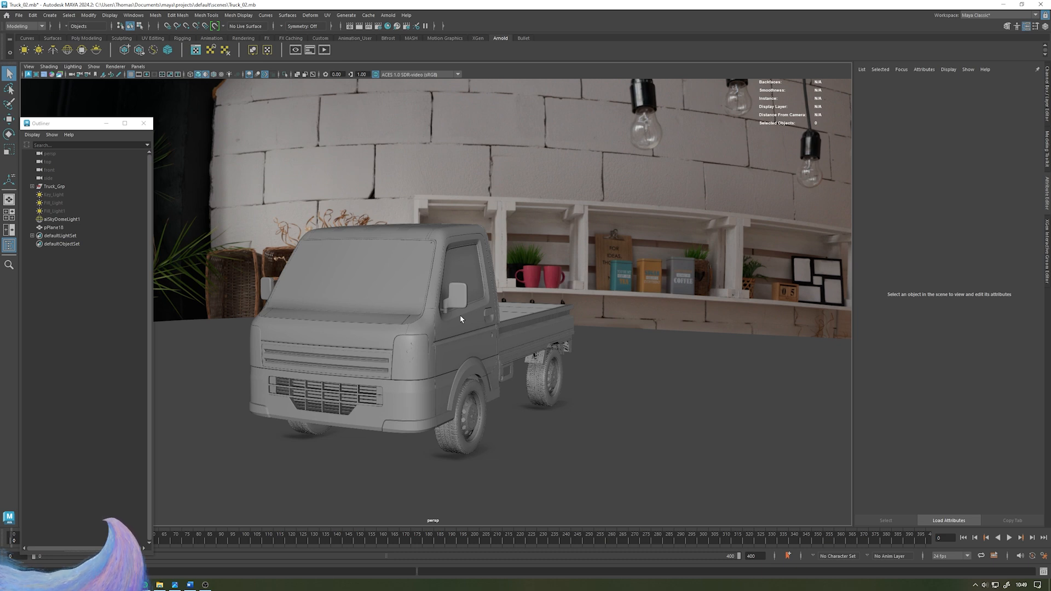
alt+drag(460, 314, 621, 280)
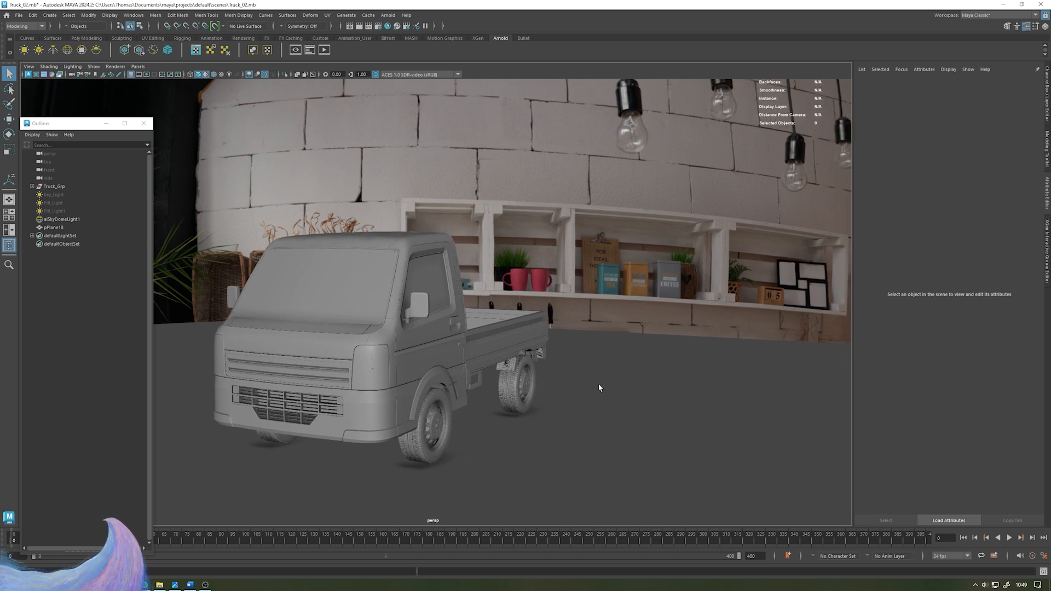
alt+drag(599, 387, 625, 384)
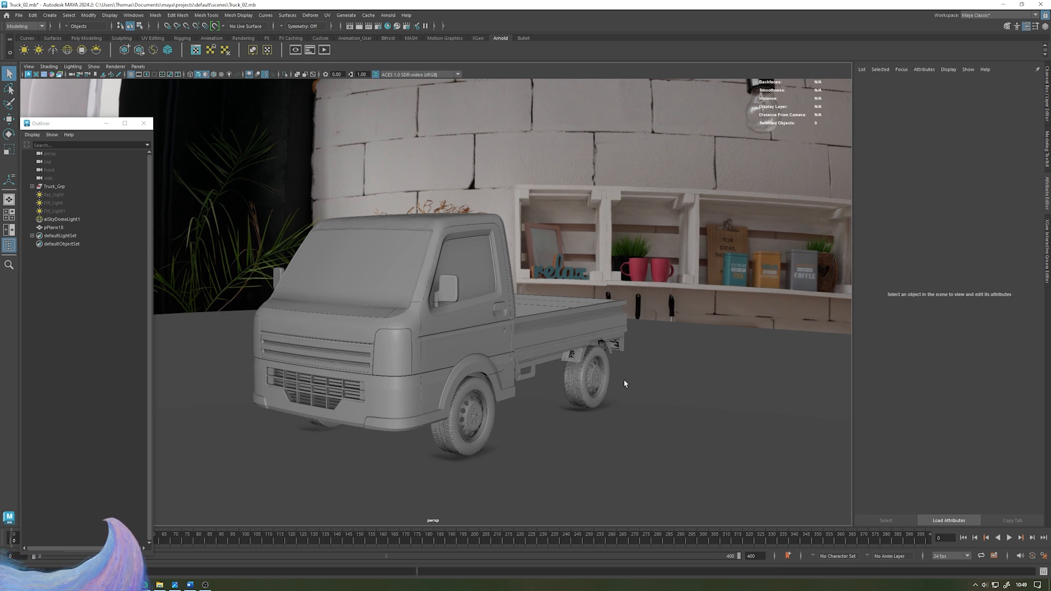
- Extrude the ground plane's back edge upward to form a backdrop wall behind the truck
click(640, 335)
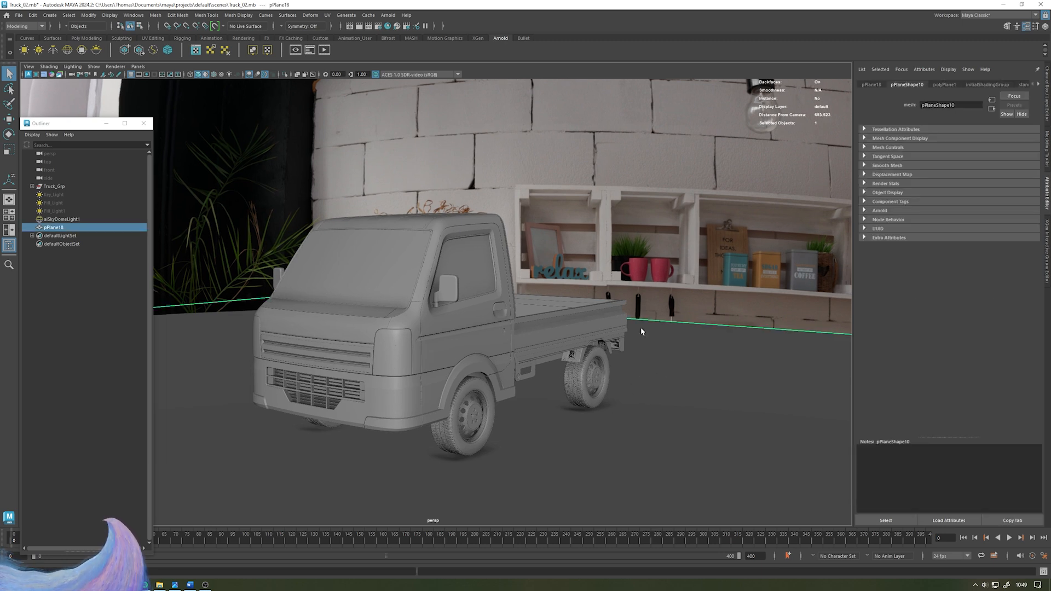
alt+drag(703, 295, 607, 349)
alt+right_drag(607, 349, 503, 335)
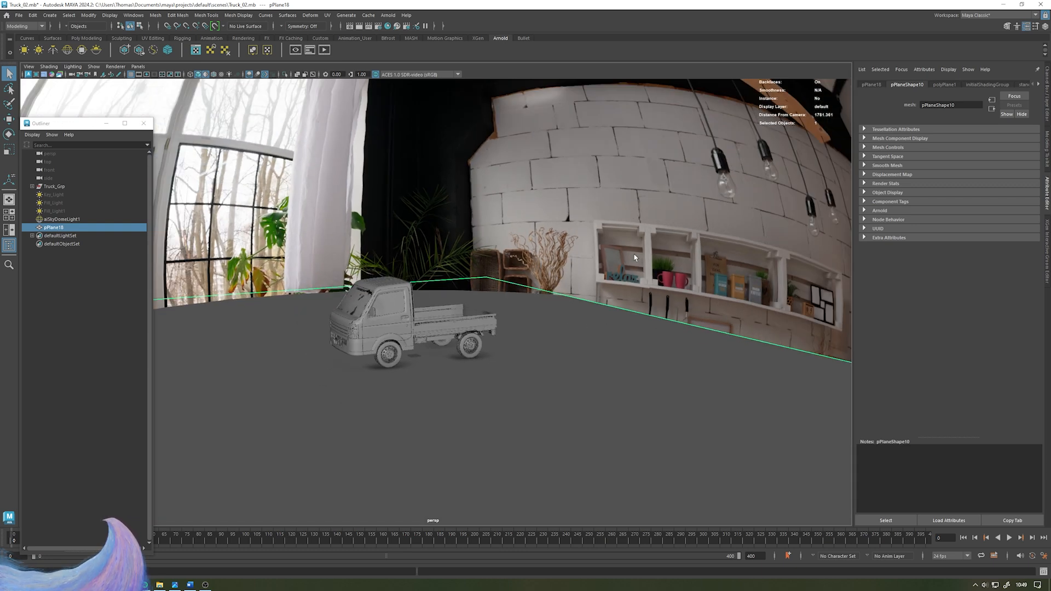
right_drag(629, 319, 630, 293)
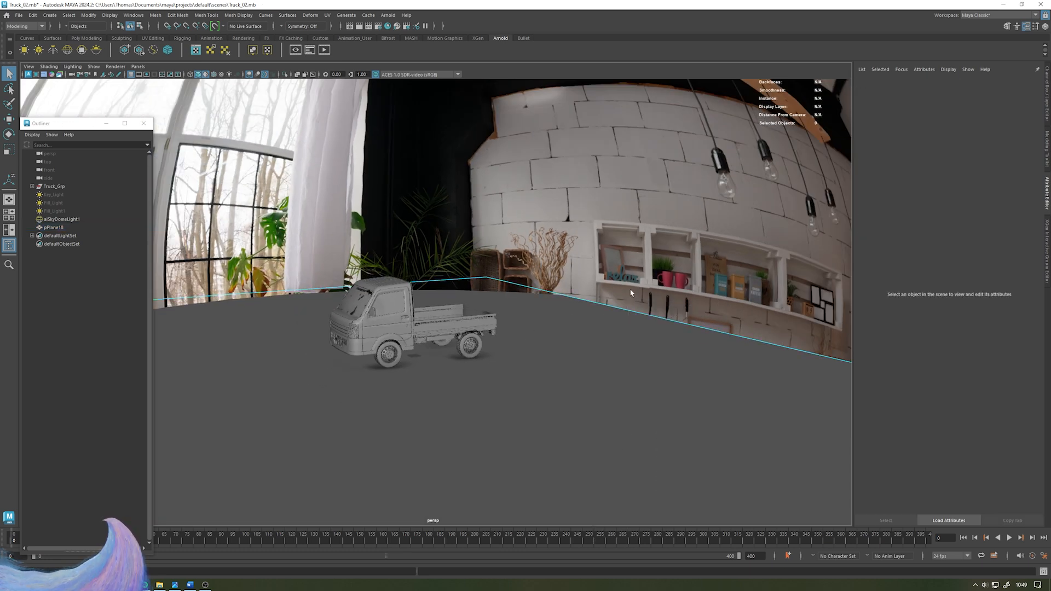
alt+middle_drag(631, 294, 616, 302)
click(600, 313)
shift+right_click(600, 313)
click(599, 336)
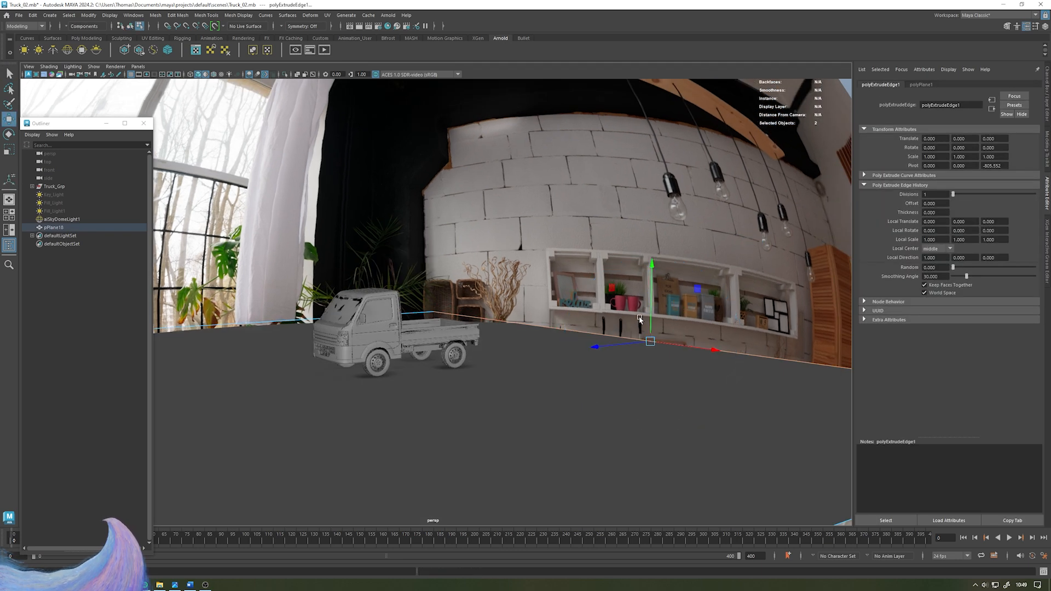
drag(650, 322, 569, 277)
- Return to object mode, select the Skydome light and hide it
key(F8)
click(54, 219)
key(h)
- Bevel the corner edge between floor and wall with a fraction of about 0.245 and 8 segments
click(591, 234)
right_drag(555, 249, 554, 223)
scroll(461, 187, down, 3)
drag(568, 110, 569, 91)
alt+drag(455, 189, 493, 319)
click(492, 319)
shift+right_drag(560, 264, 585, 267)
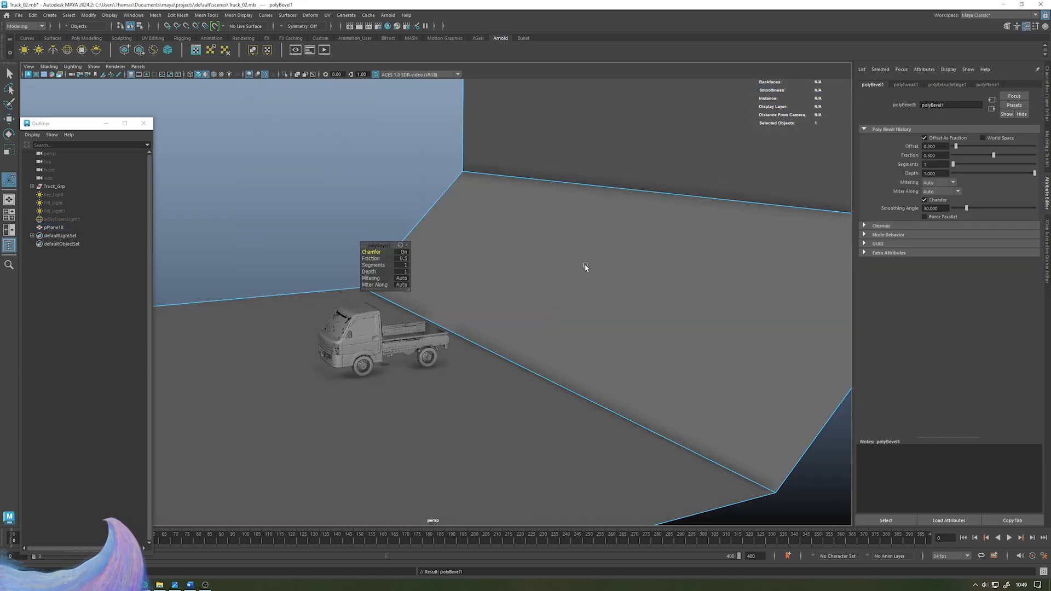
drag(374, 258, 277, 263)
click(403, 266)
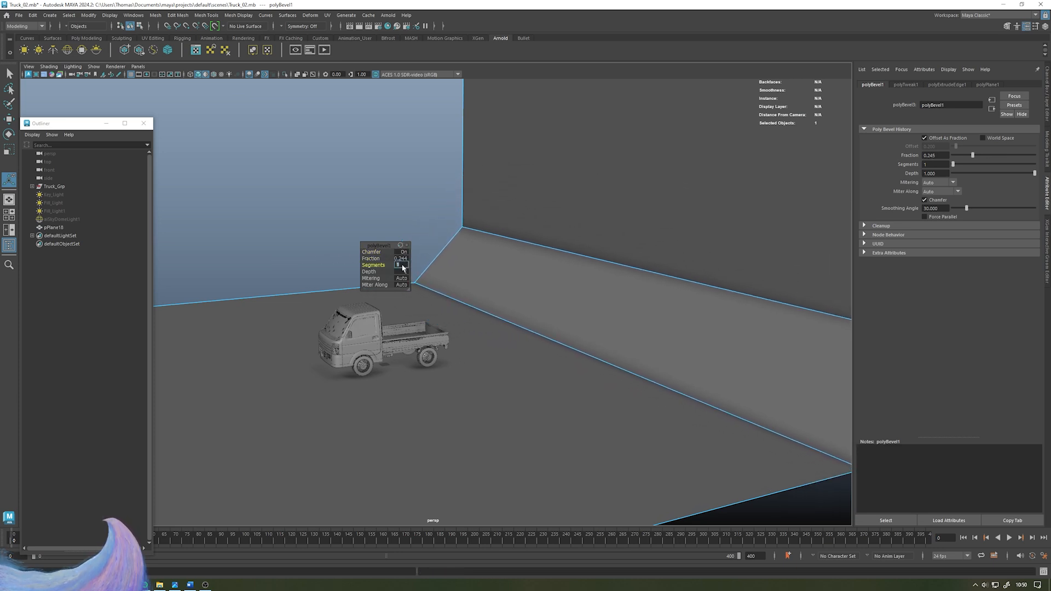
text(8)
key(Return)
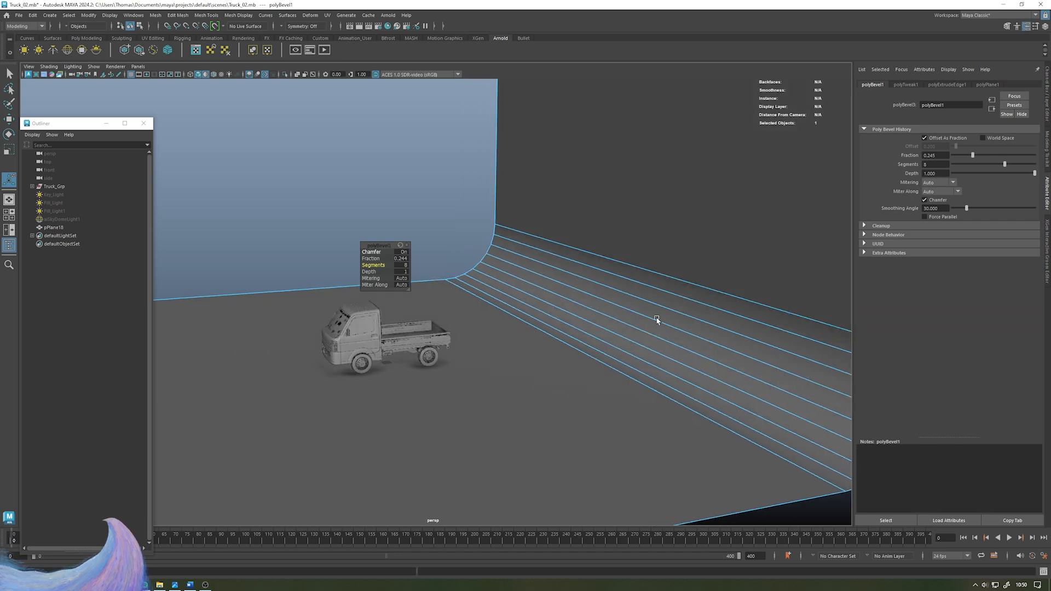
- Close the Outliner and preview the truck against the curved backdrop in the Arnold viewport render
alt+drag(513, 308, 533, 312)
alt+drag(434, 267, 457, 260)
mouse_move(539, 263)
alt+mouse_down()
mouse_move(402, 260)
mouse_move(586, 266)
mouse_move(579, 251)
alt+mouse_up()
click(580, 251)
click(437, 198)
alt+drag(437, 200, 459, 236)
scroll(563, 324, up, 5)
alt+drag(482, 339, 559, 328)
scroll(503, 370, up, 5)
alt+middle_drag(503, 371, 583, 323)
alt+right_drag(572, 335, 597, 358)
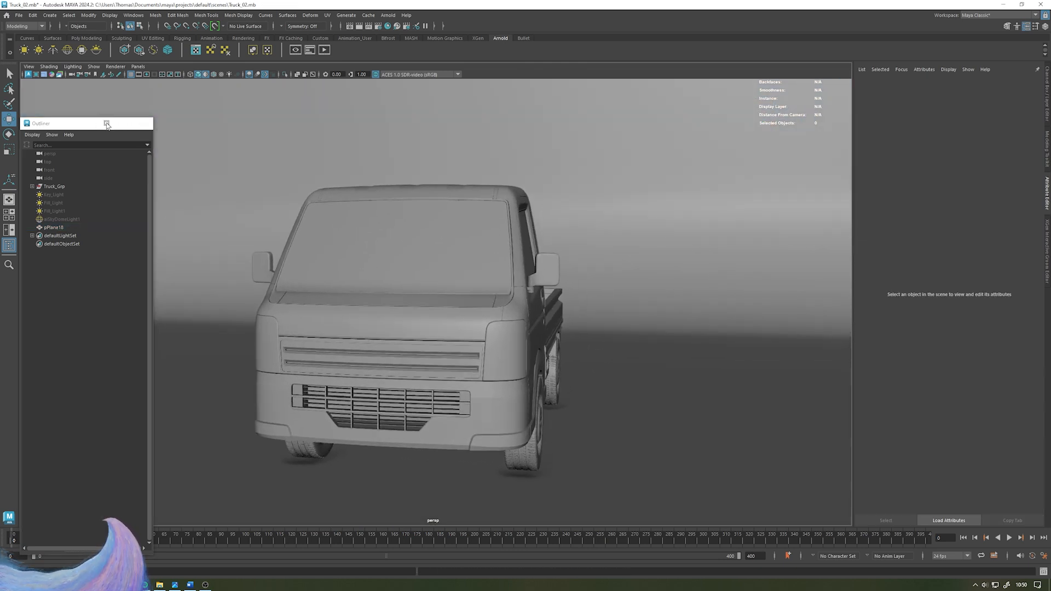
click(108, 123)
alt+drag(555, 175, 545, 187)
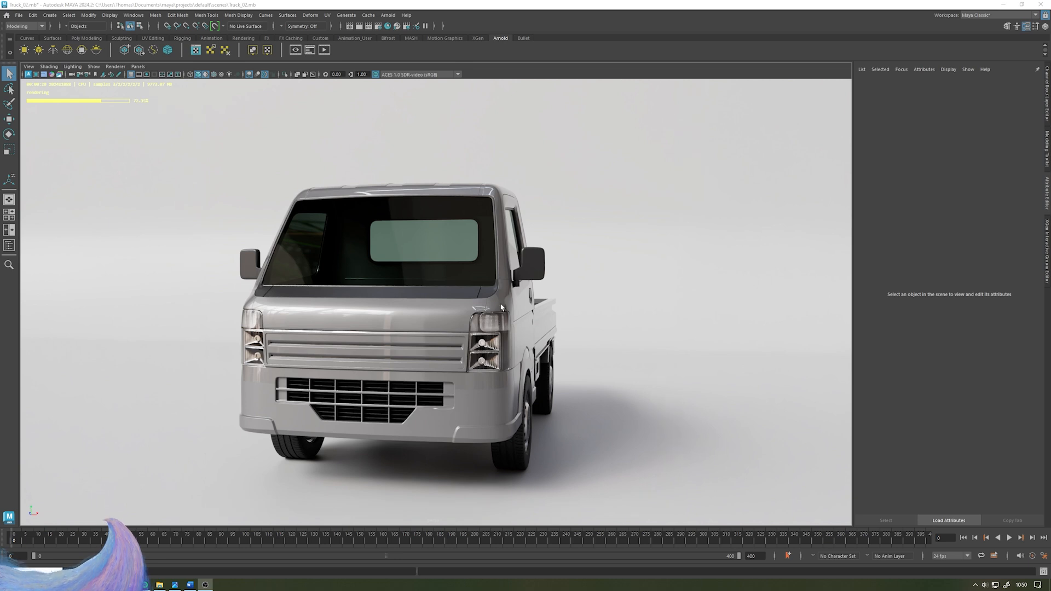
alt+drag(497, 306, 476, 310)
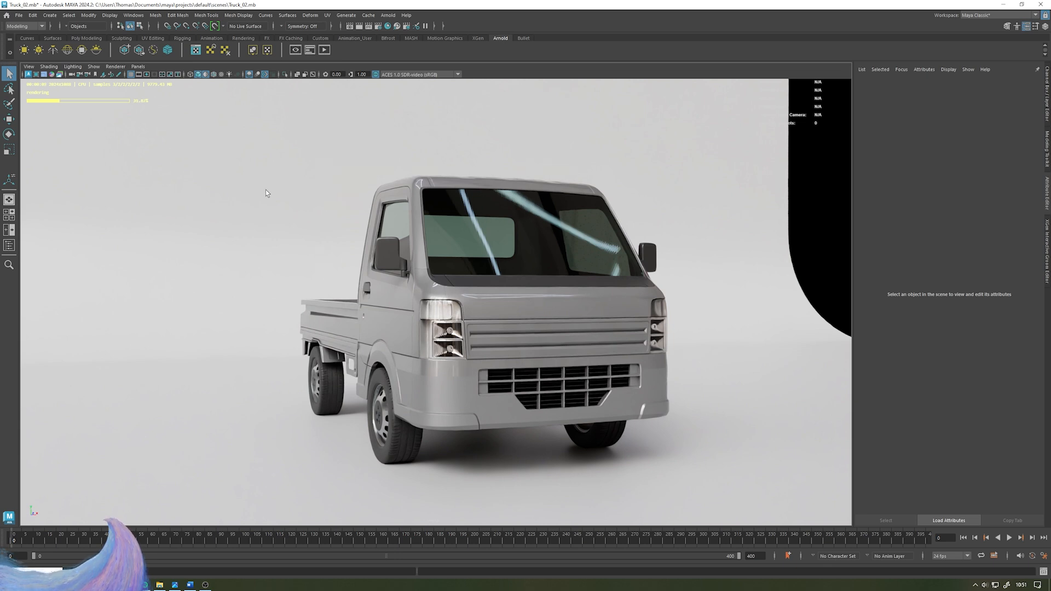
alt+drag(300, 249, 336, 251)
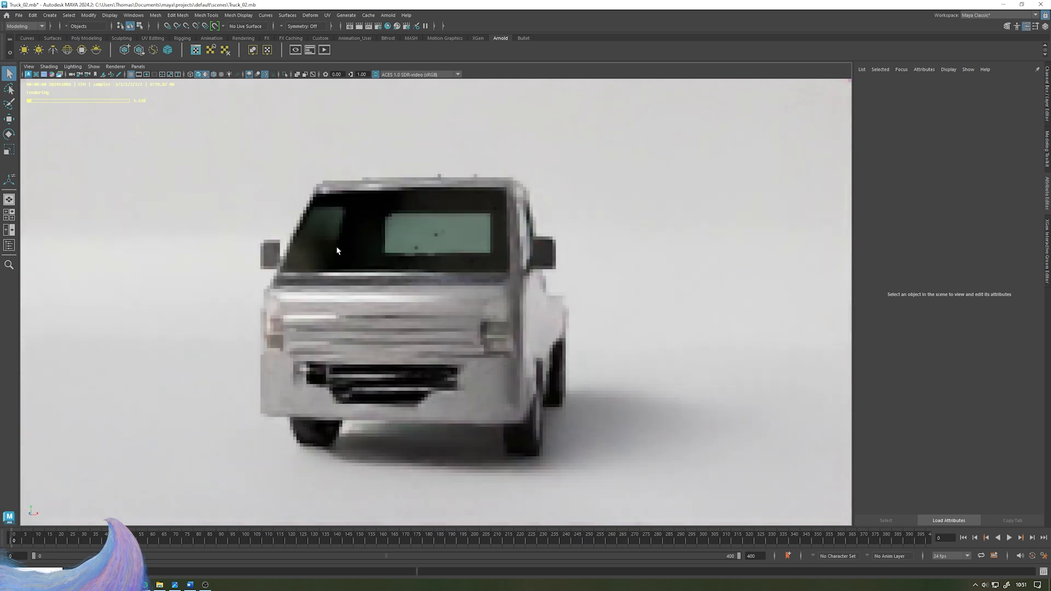
- Switch the viewport renderer back to Viewport 2.0
click(116, 67)
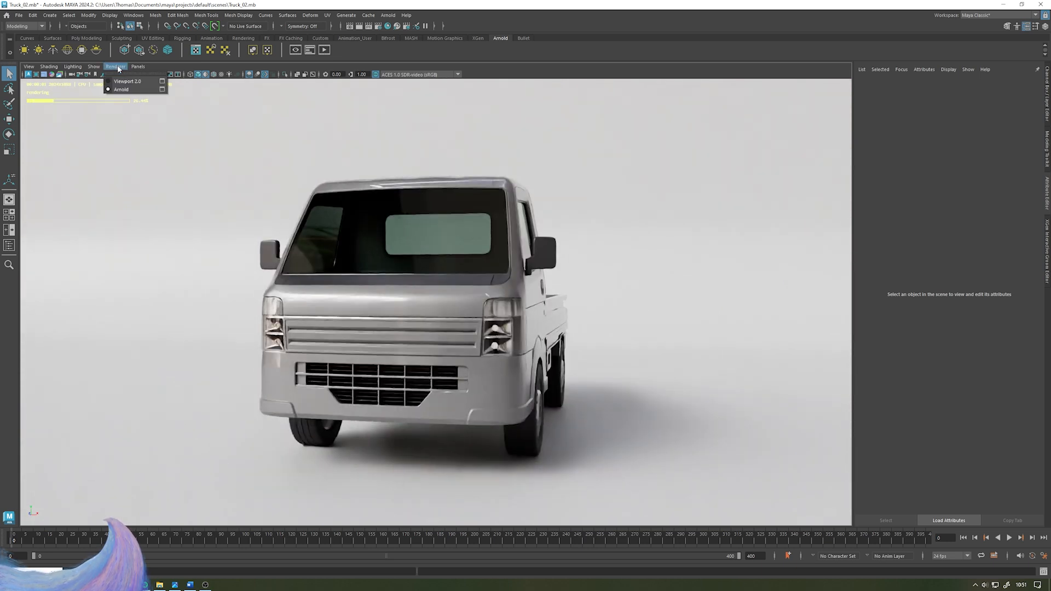
click(131, 81)
alt+right_drag(517, 159, 429, 260)
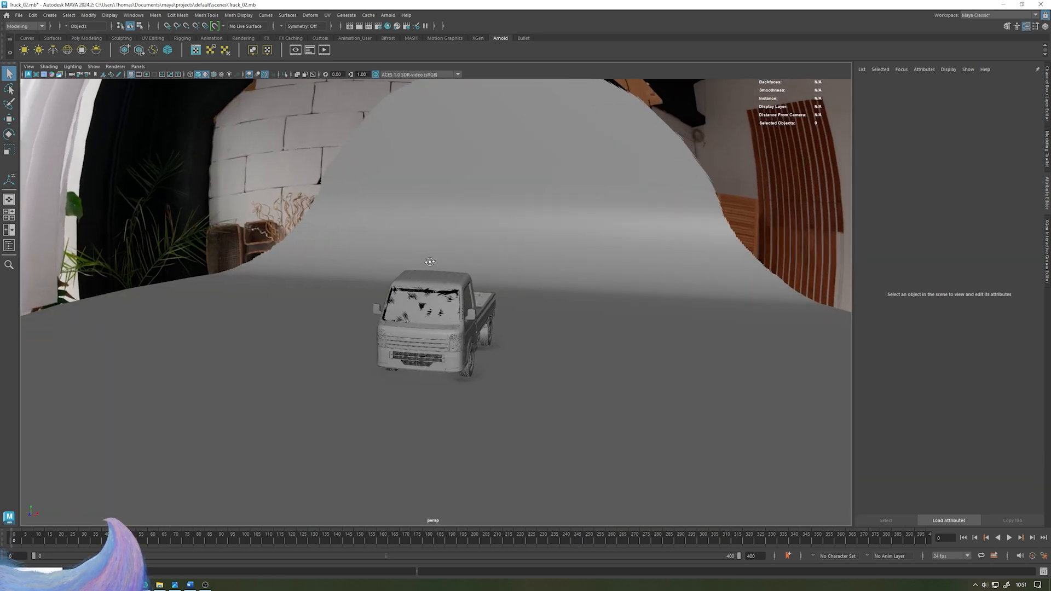
alt+drag(429, 261, 407, 265)
- Select the Skydome light from the Outliner and scale it up around the scene
click(9, 246)
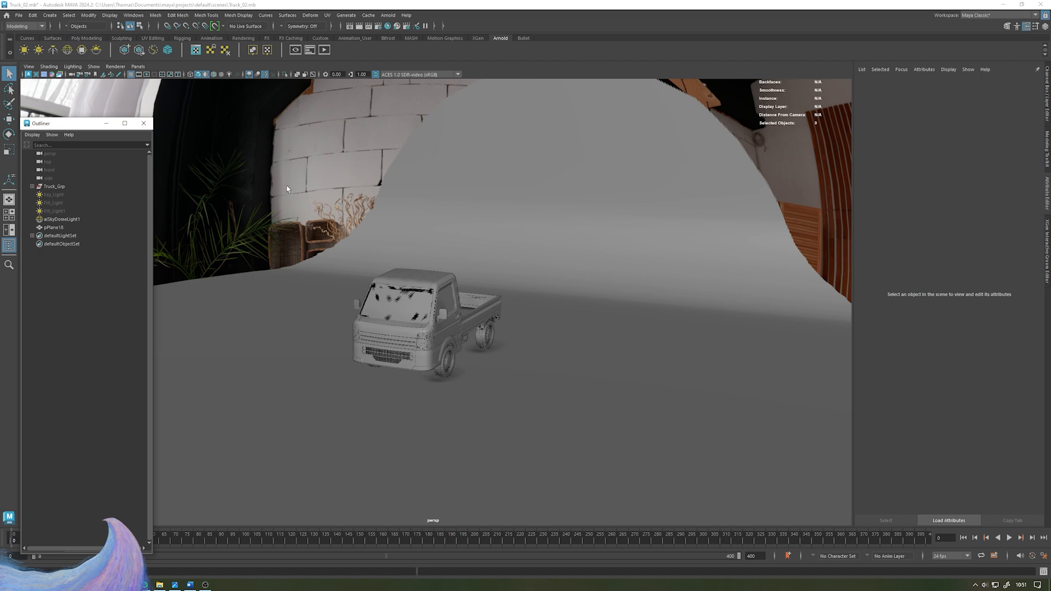
click(74, 220)
alt+right_drag(511, 274, 454, 298)
key(w)
key(r)
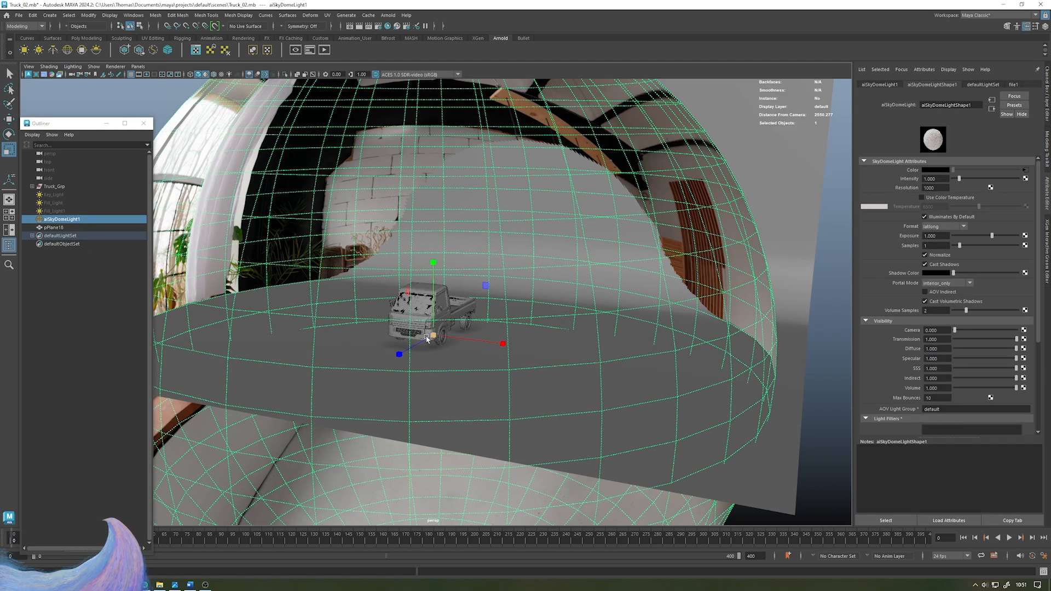
drag(433, 335, 643, 335)
alt+right_drag(643, 336, 474, 299)
drag(432, 313, 550, 277)
click(809, 192)
- Create a new camera in the scene
alt+right_drag(383, 235, 554, 325)
alt+drag(548, 328, 555, 322)
alt+drag(410, 327, 369, 320)
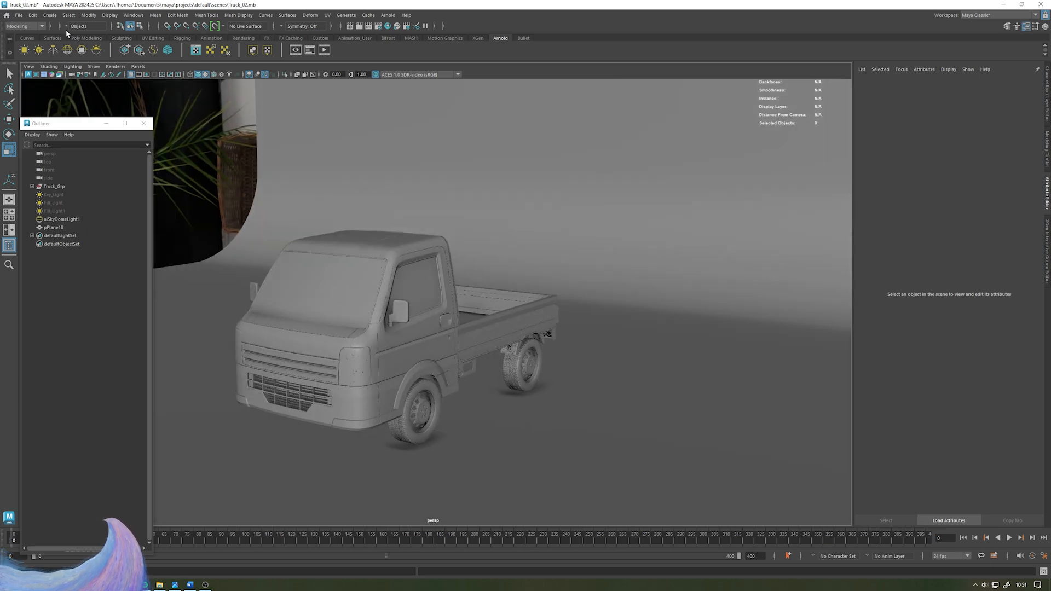
click(50, 15)
mouse_move(104, 71)
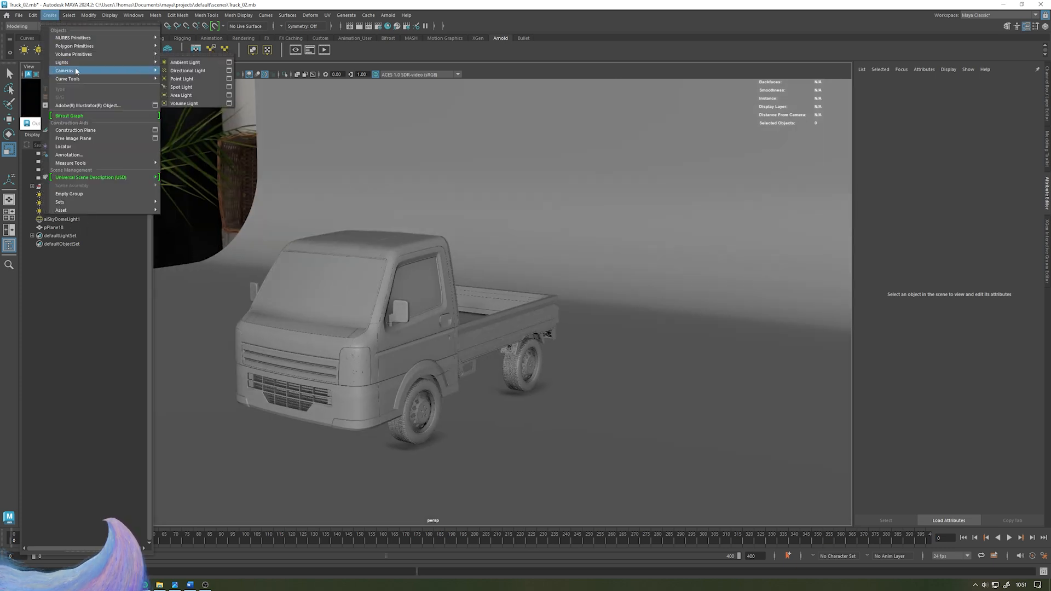
click(184, 79)
- Move the new camera in front of the truck's left side and scale up its icon
alt+drag(547, 140, 427, 244)
key(w)
drag(359, 378, 213, 415)
drag(258, 377, 249, 301)
alt+drag(446, 284, 465, 269)
scroll(453, 226, up, 4)
alt+middle_drag(453, 225, 490, 232)
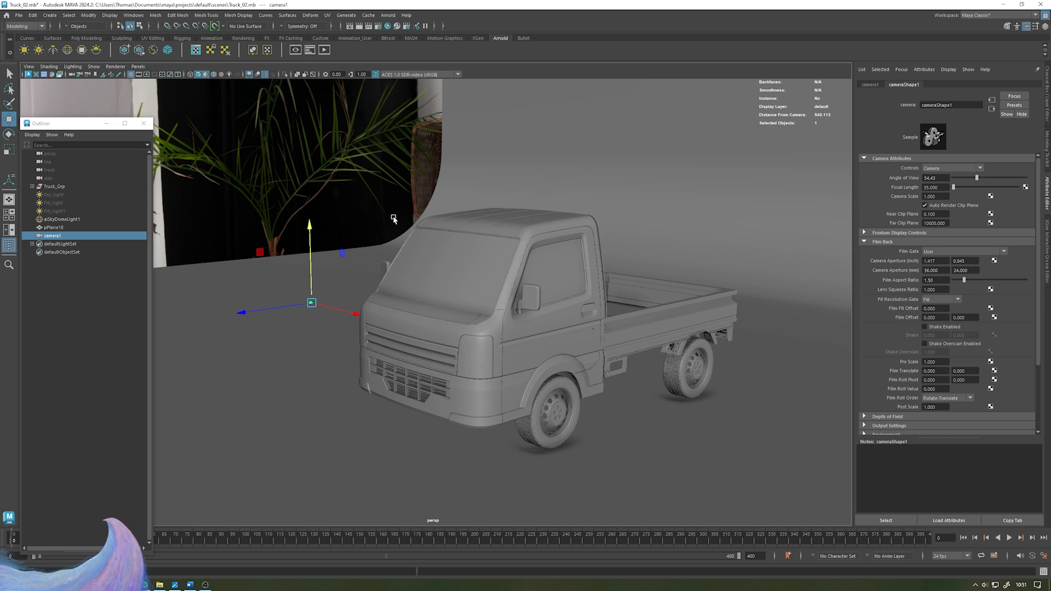
key(r)
drag(312, 303, 359, 300)
alt+middle_drag(479, 257, 509, 250)
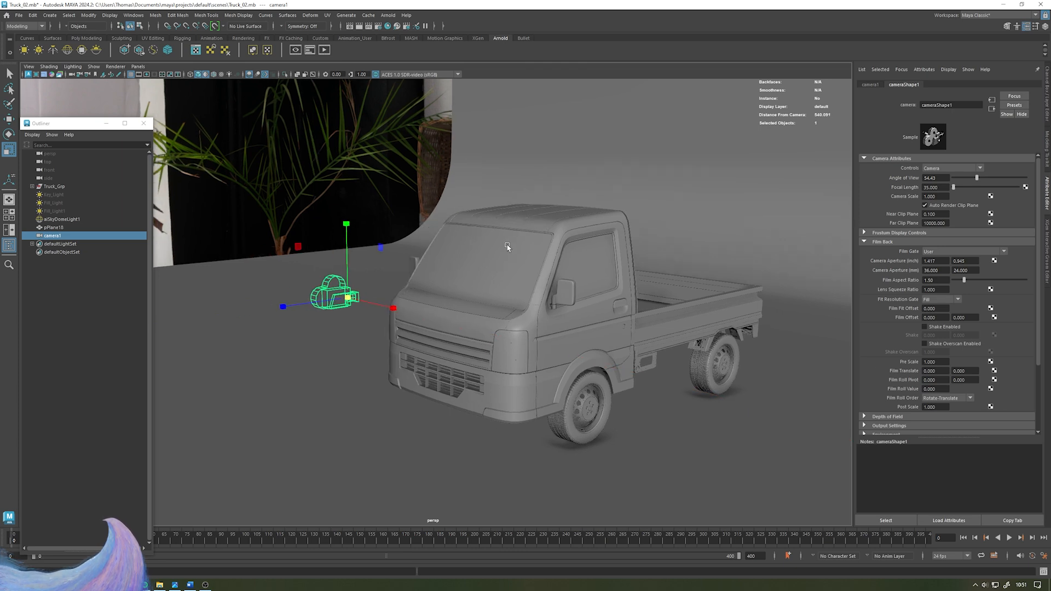
- Switch to the four-view layout and cycle the lower-right panel to look through the new camera
key(space)
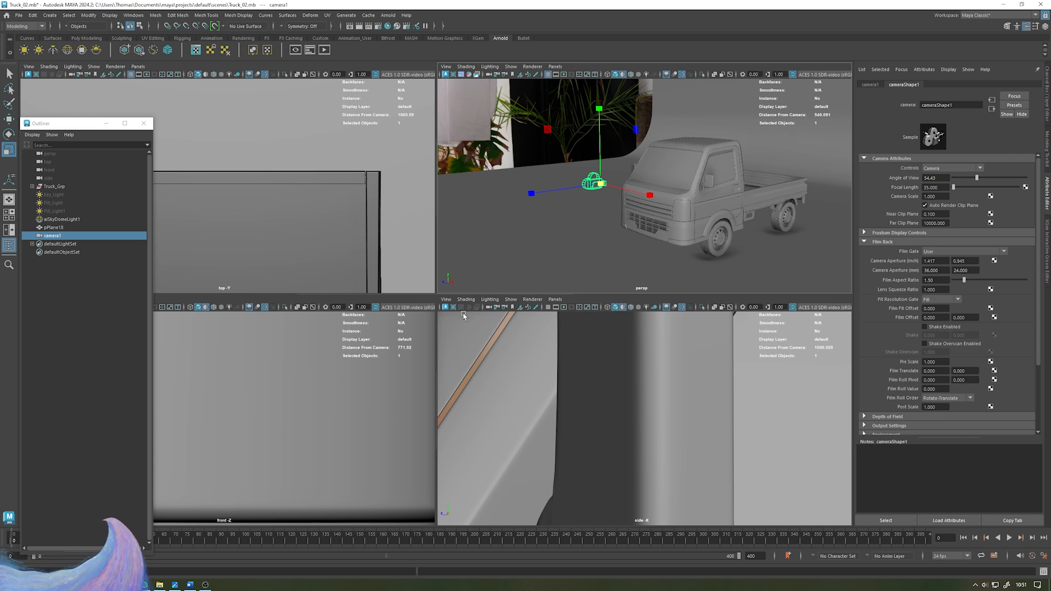
click(447, 299)
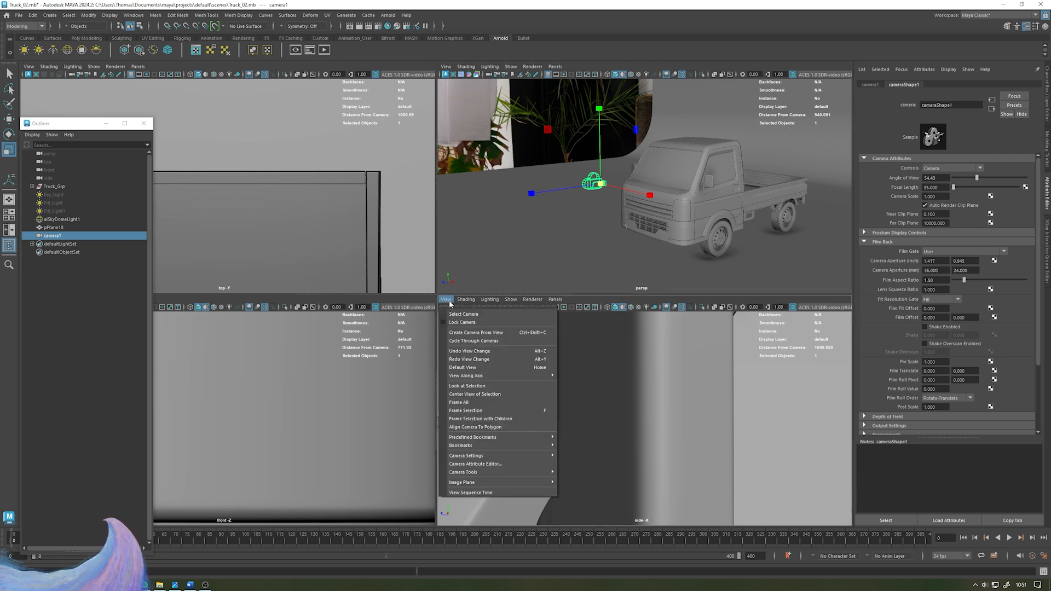
click(475, 340)
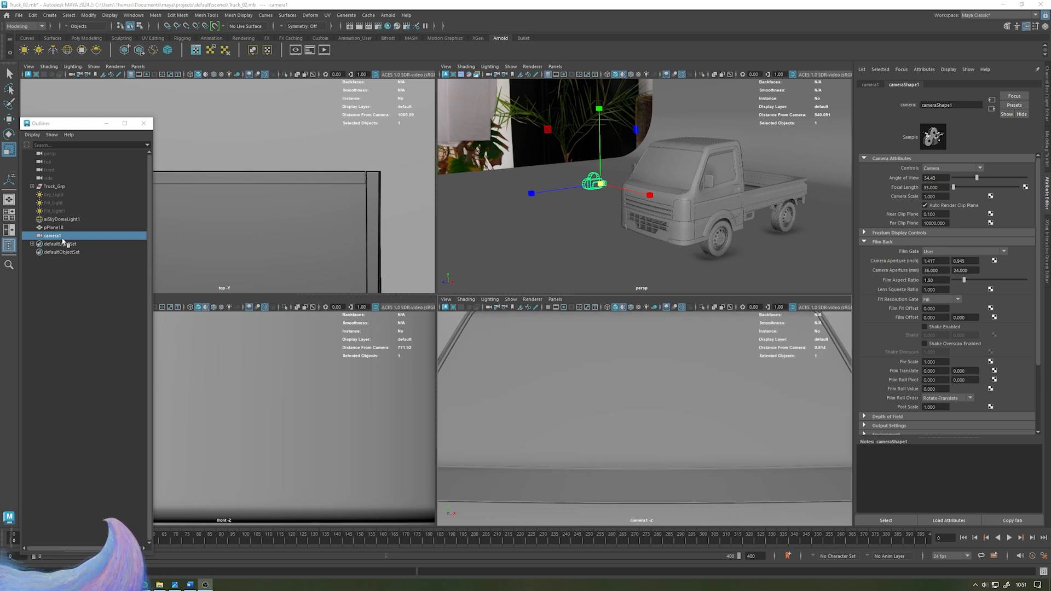
- Rename the camera as Render_Cam
double_click(54, 236)
text(Render_Cam)
key(Return)
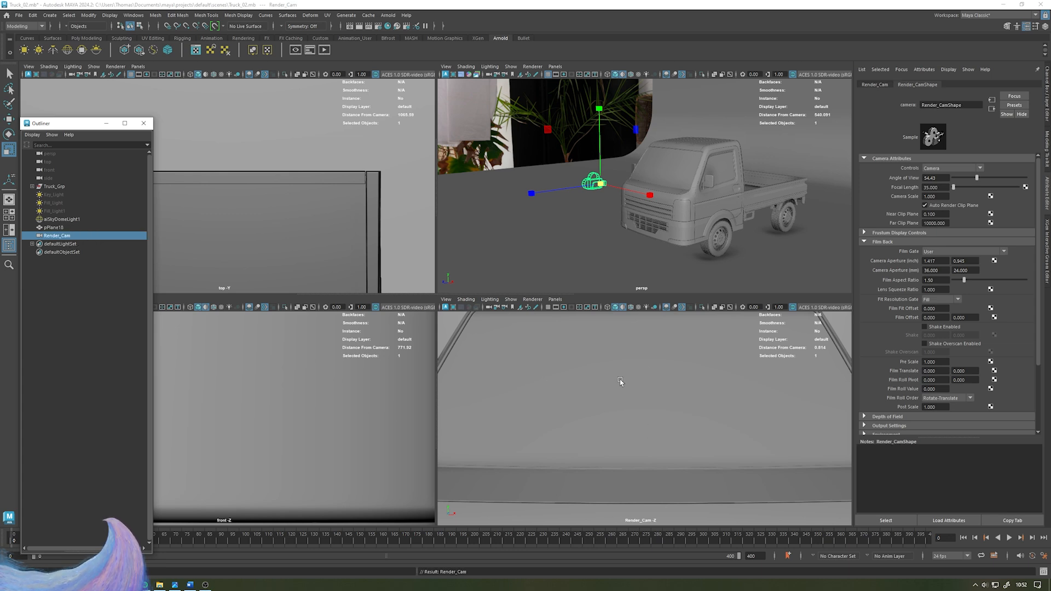
- Maximize the Render_Cam panel and frame the front of the truck through it
key(space)
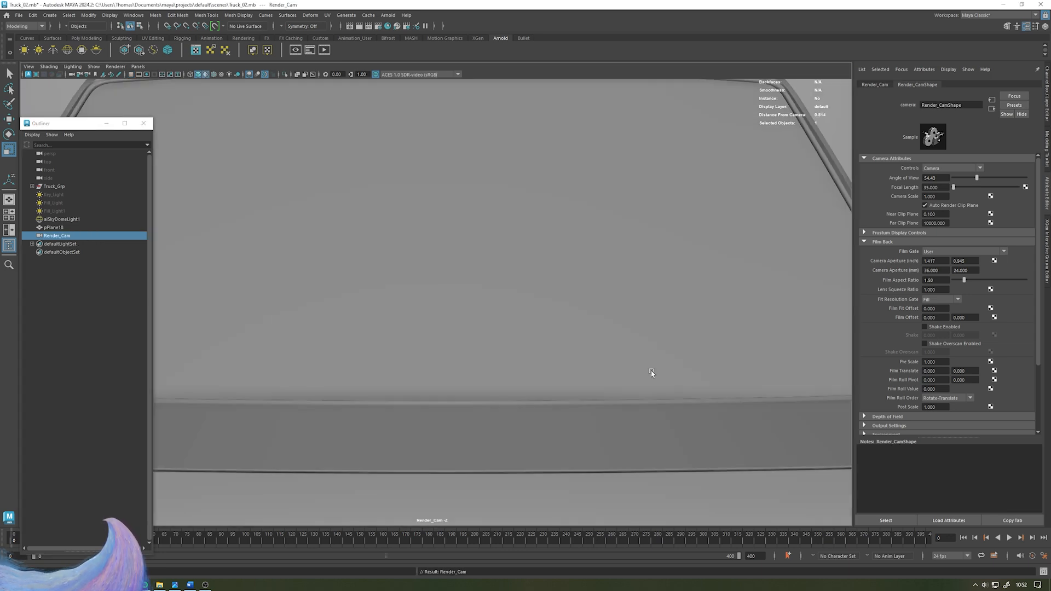
alt+right_drag(609, 306, 274, 236)
alt+drag(483, 284, 475, 286)
alt+right_drag(475, 287, 438, 282)
alt+middle_drag(515, 276, 465, 248)
alt+middle_drag(296, 131, 259, 136)
alt+right_drag(406, 154, 394, 157)
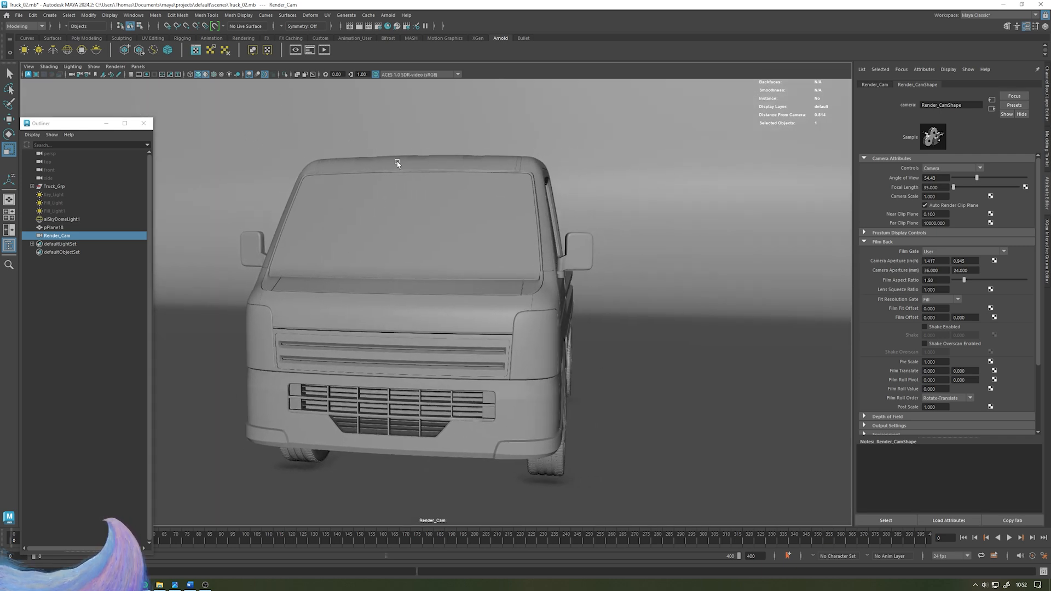
alt+drag(418, 157, 386, 160)
alt+middle_drag(404, 166, 395, 174)
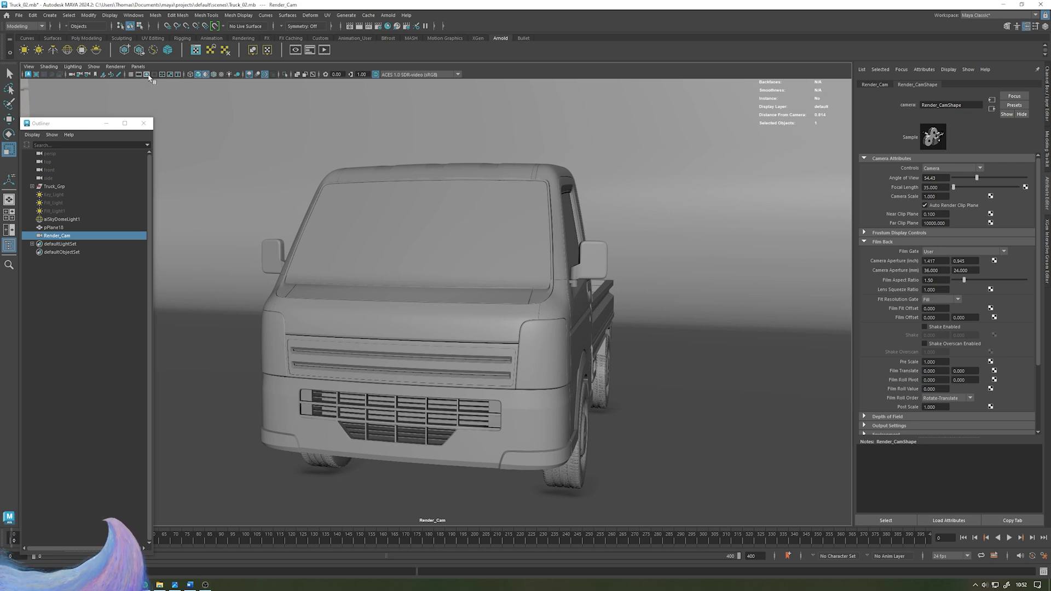
- Turn on the resolution gate in the Render_Cam view and close the Outliner
click(148, 75)
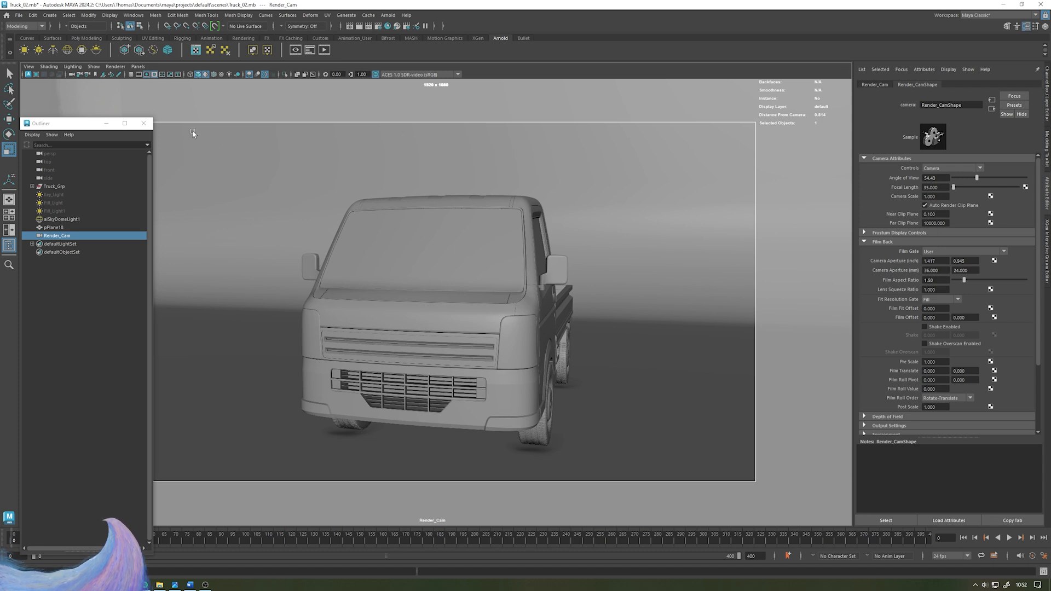
click(107, 124)
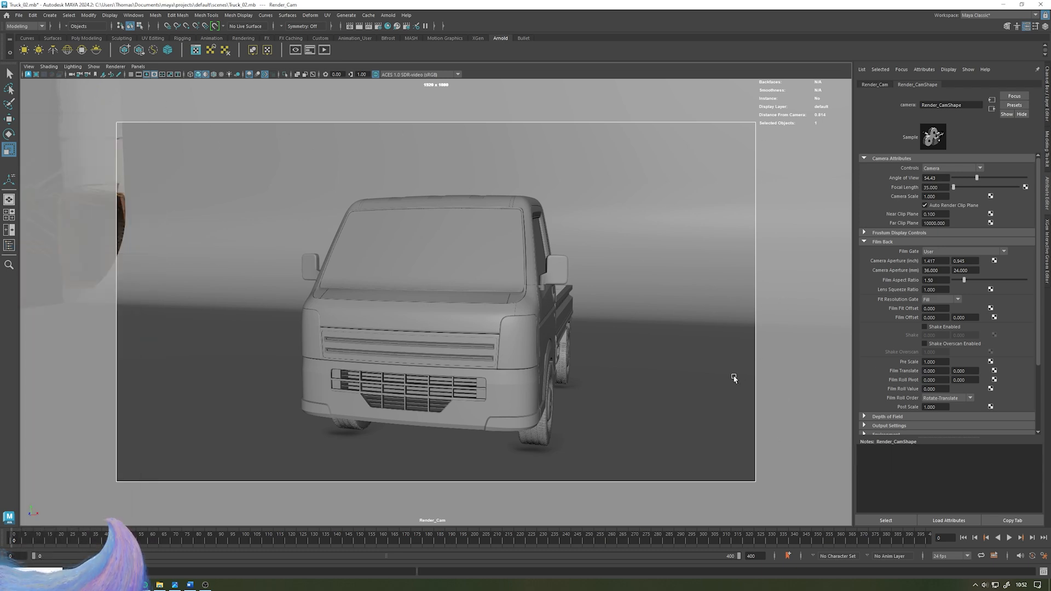
click(147, 75)
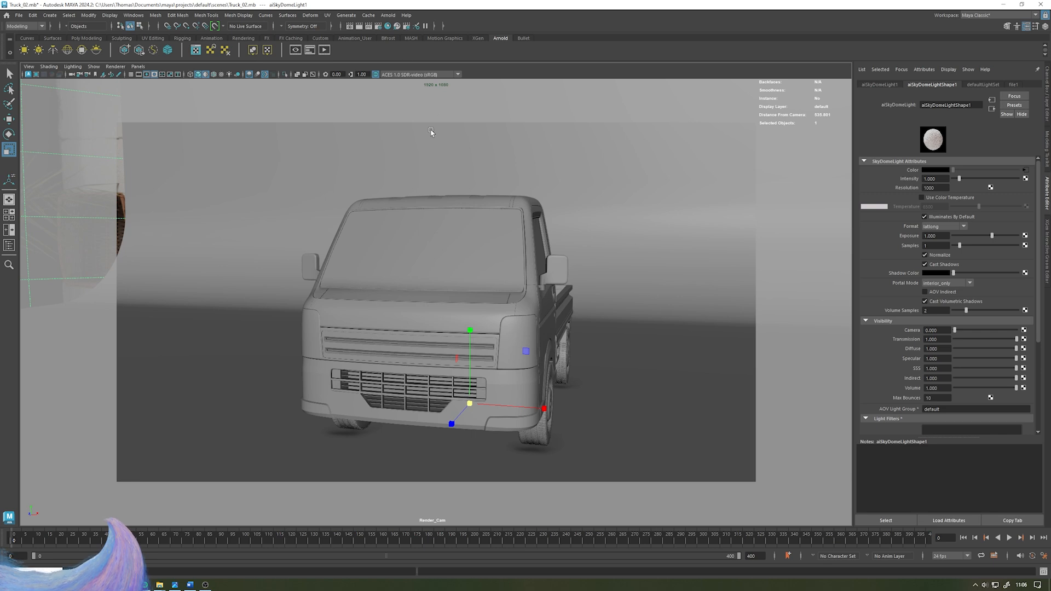
- Open Render Settings and review the HD_1080 image size preset before closing the window
click(387, 26)
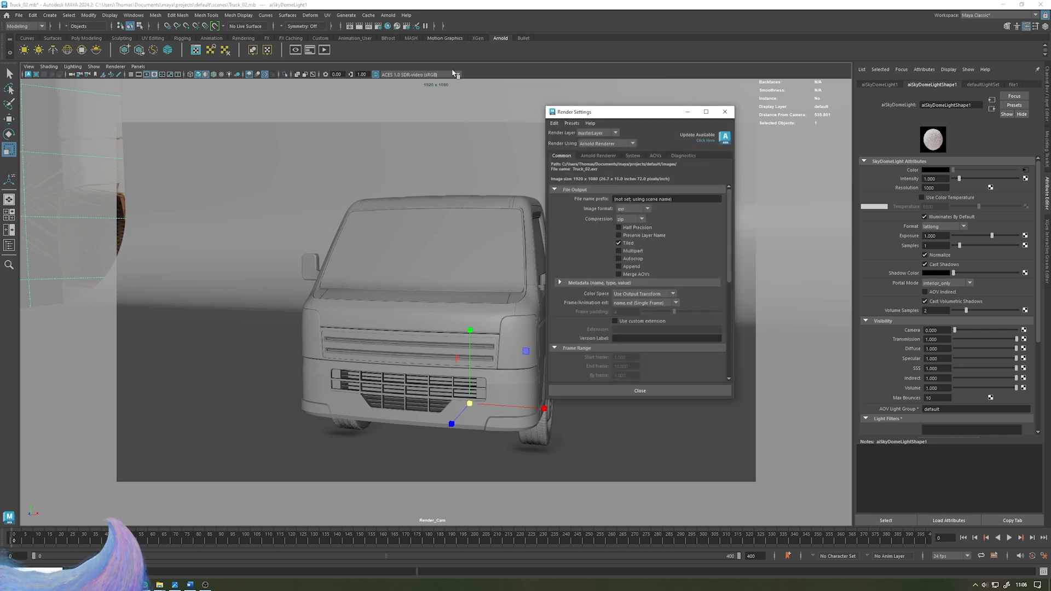
scroll(646, 250, down, 6)
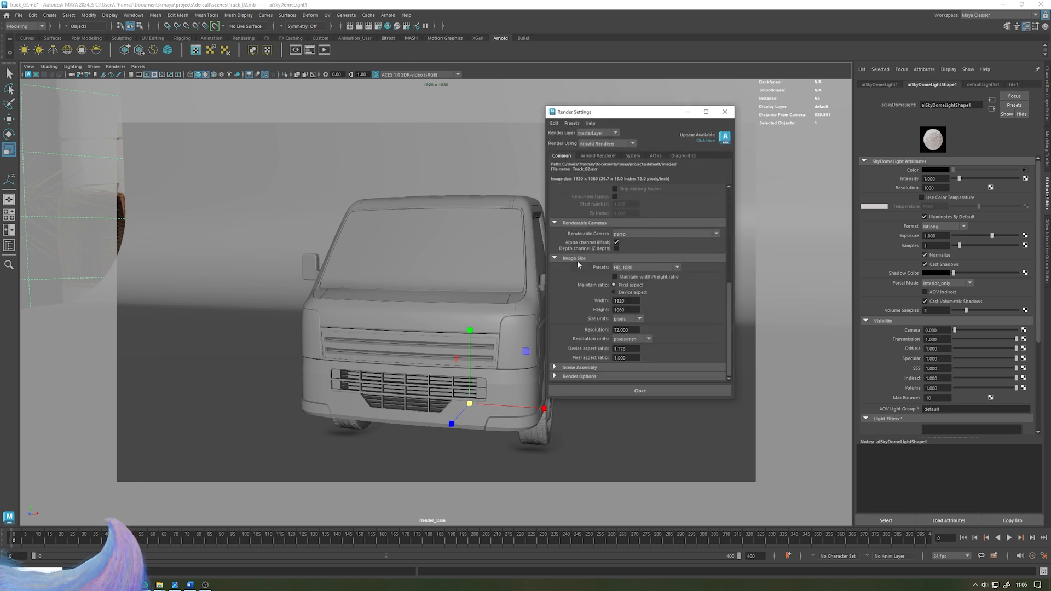
click(668, 268)
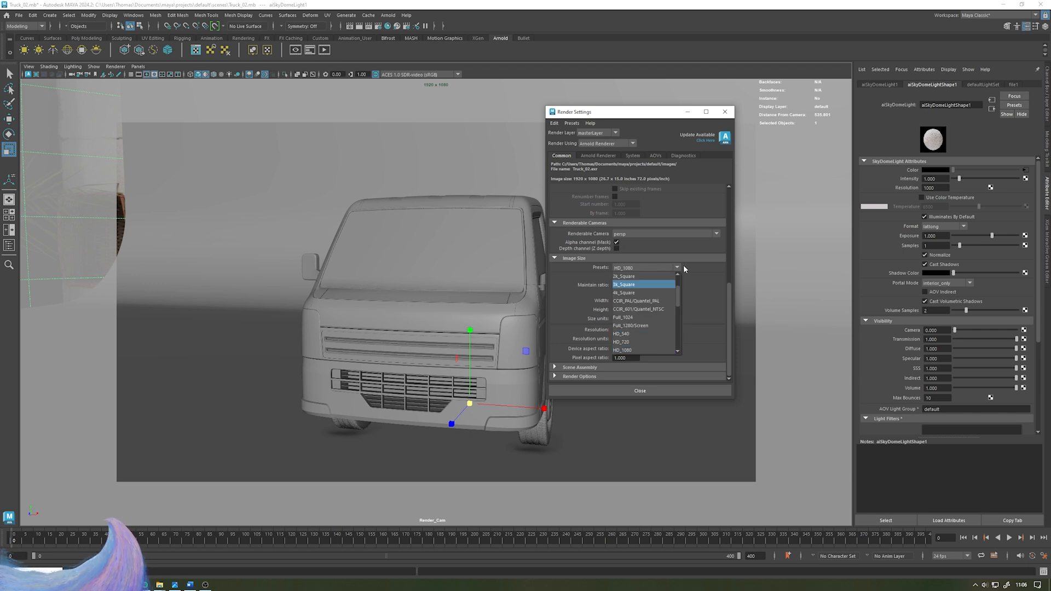
click(683, 265)
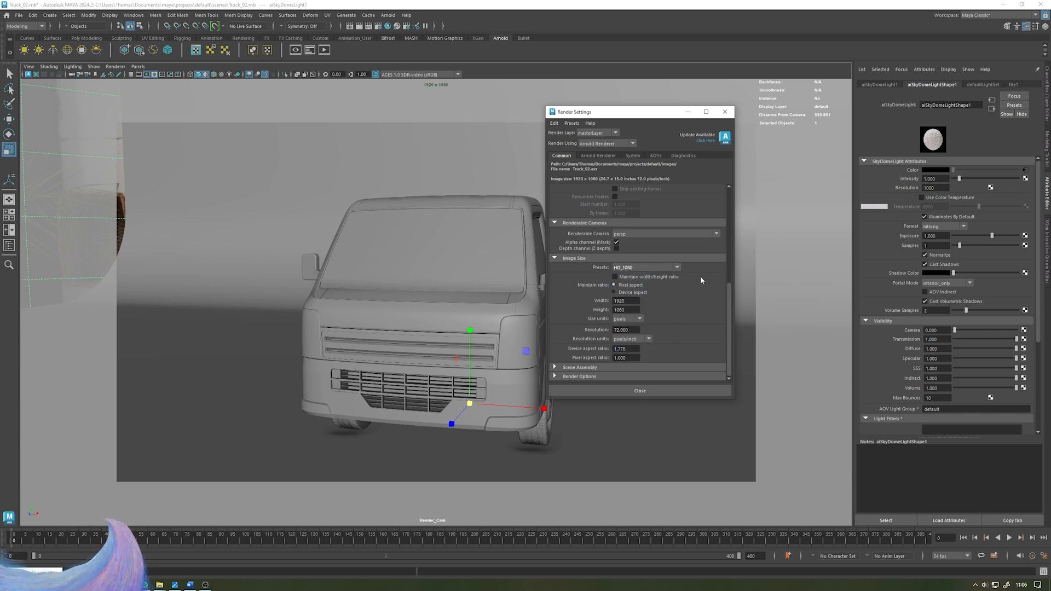
click(723, 113)
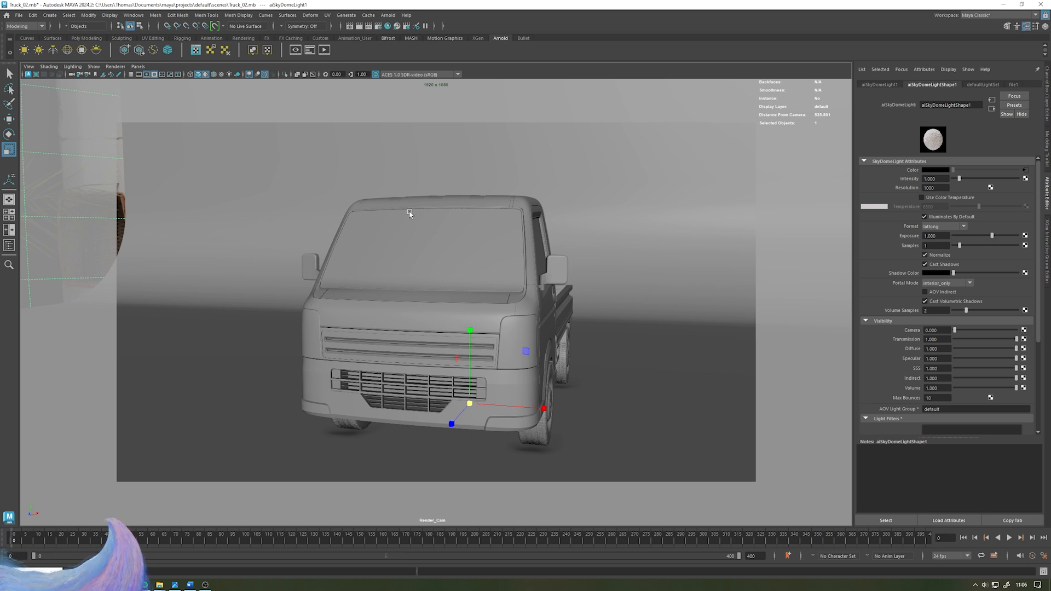
- Rotate the Truck_Grp so the truck shows a three-quarter view to Render_Cam
alt+middle_drag(328, 136, 322, 136)
alt+drag(321, 135, 359, 150)
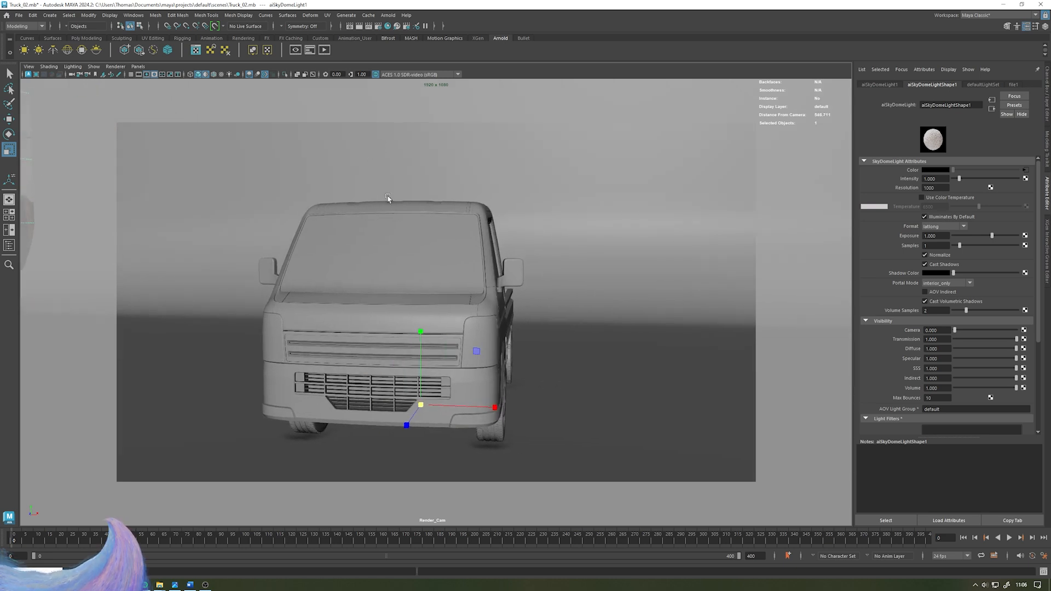
click(33, 571)
click(54, 186)
key(e)
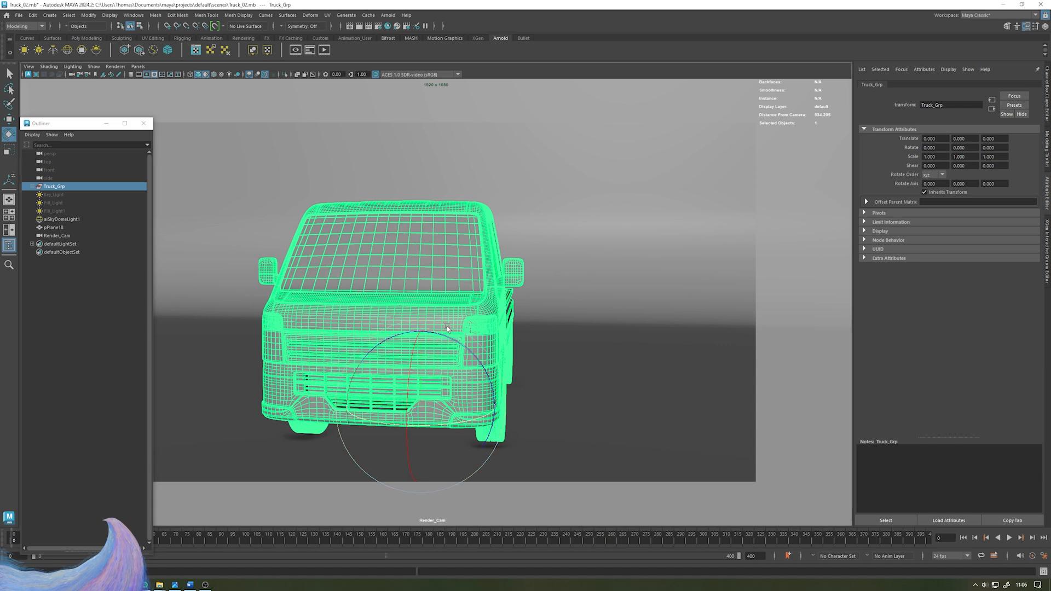
drag(474, 428, 422, 403)
click(111, 304)
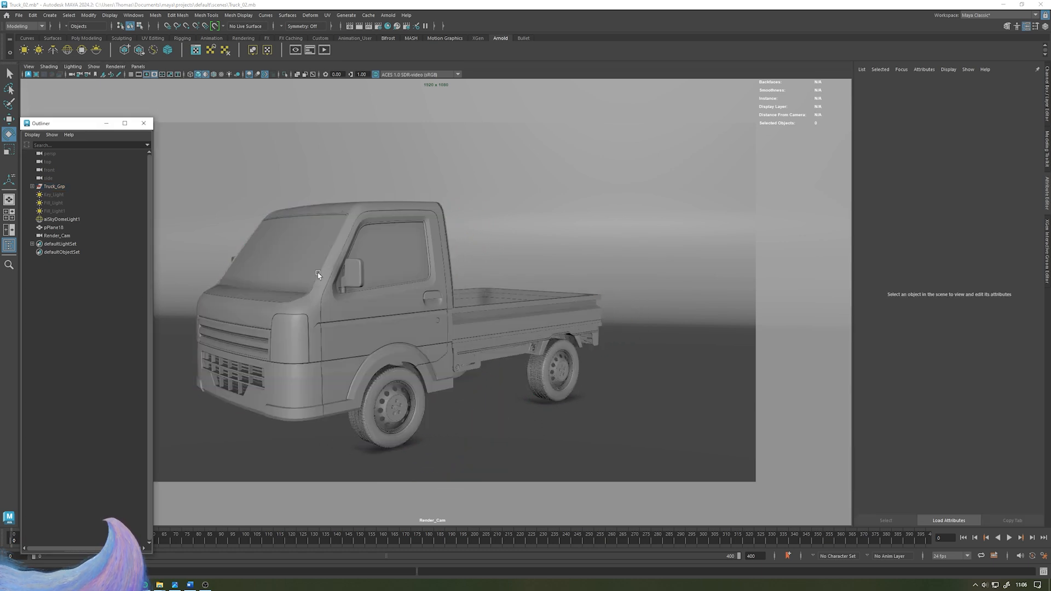
- Reframe the truck in Render_Cam while checking the field chart overlay, then lock the camera
alt+middle_drag(316, 276, 348, 301)
alt+drag(366, 284, 397, 293)
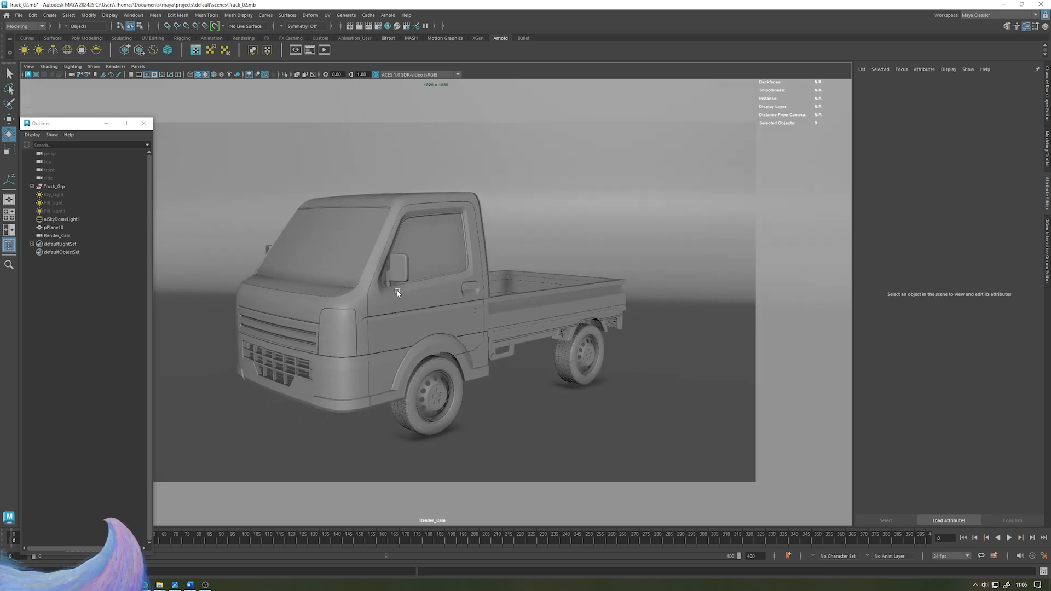
click(143, 124)
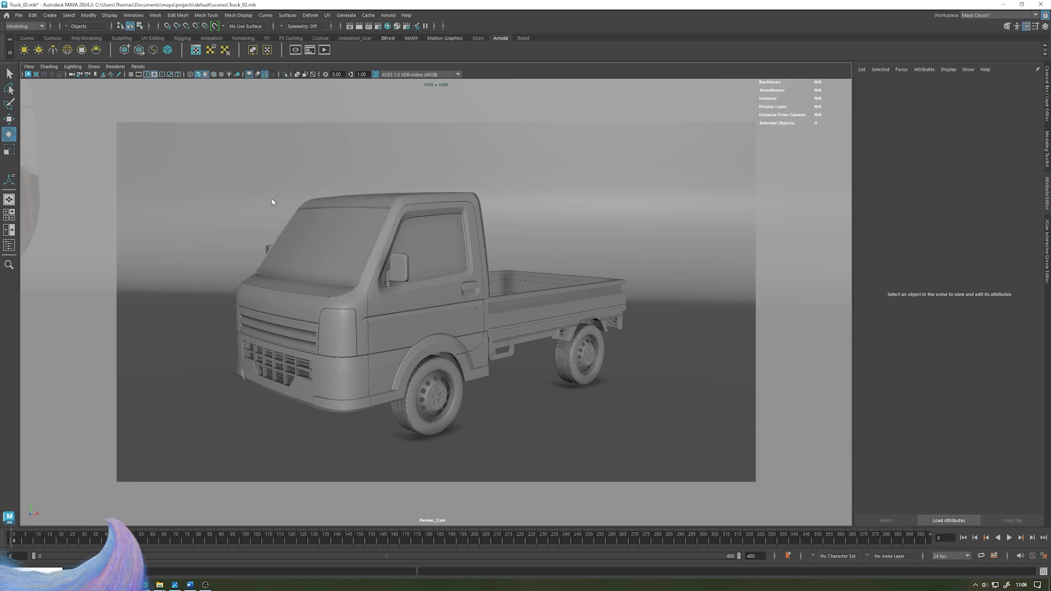
click(162, 75)
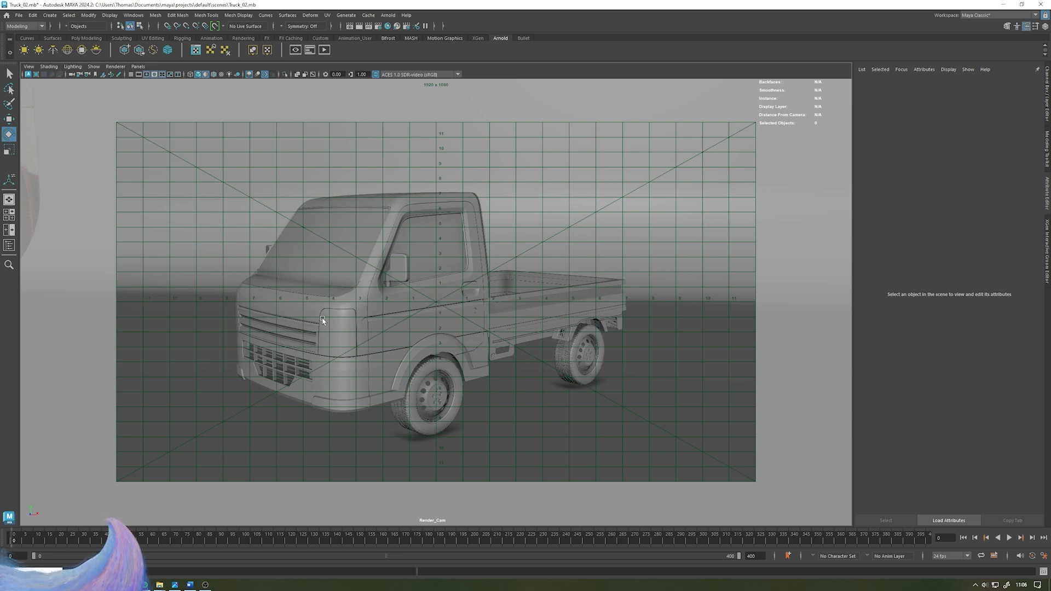
alt+middle_drag(343, 290, 360, 290)
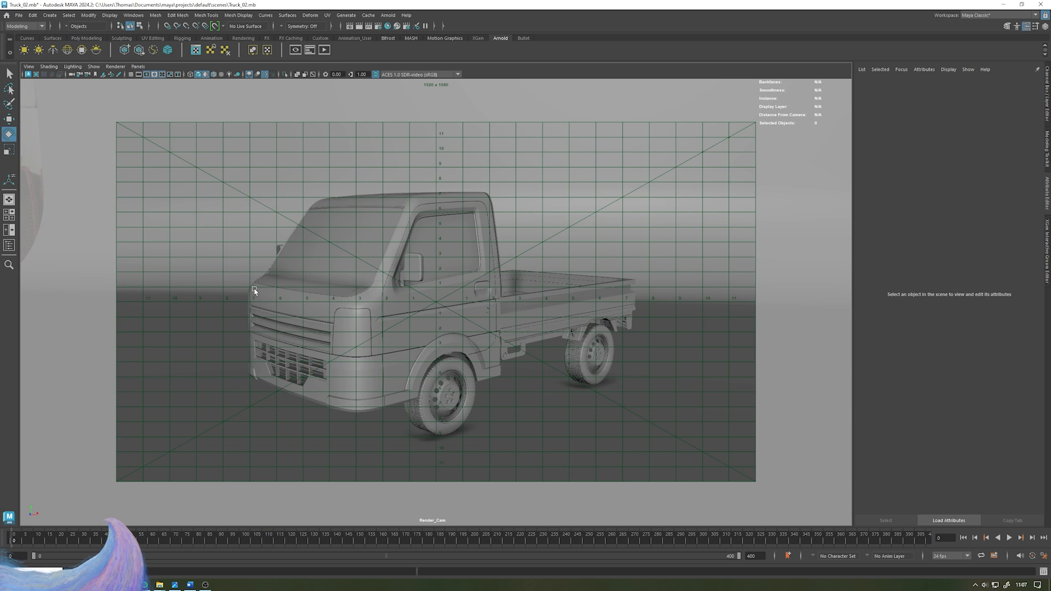
alt+middle_drag(287, 299, 280, 299)
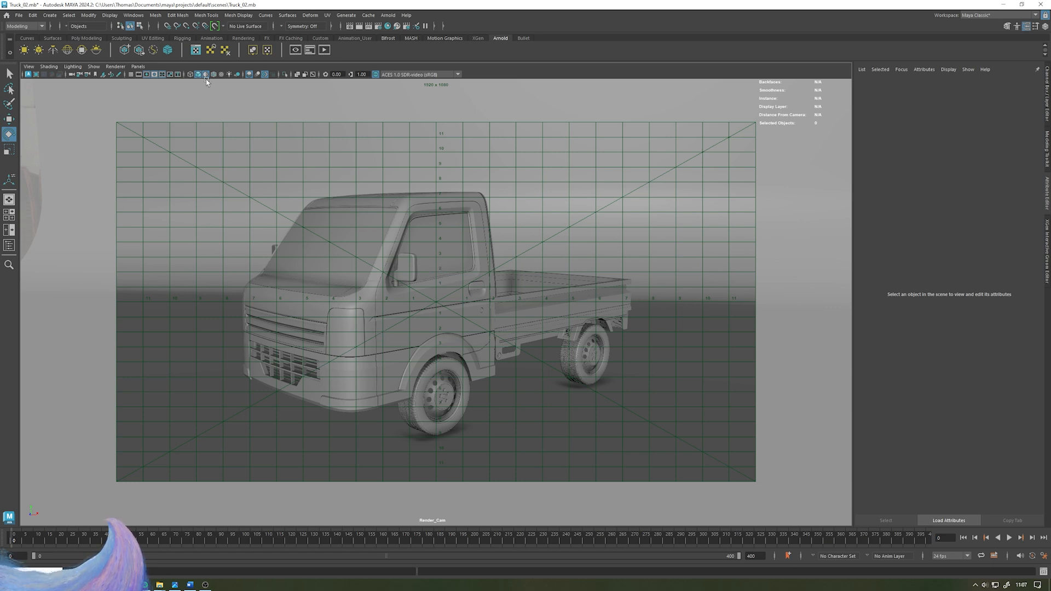
click(162, 74)
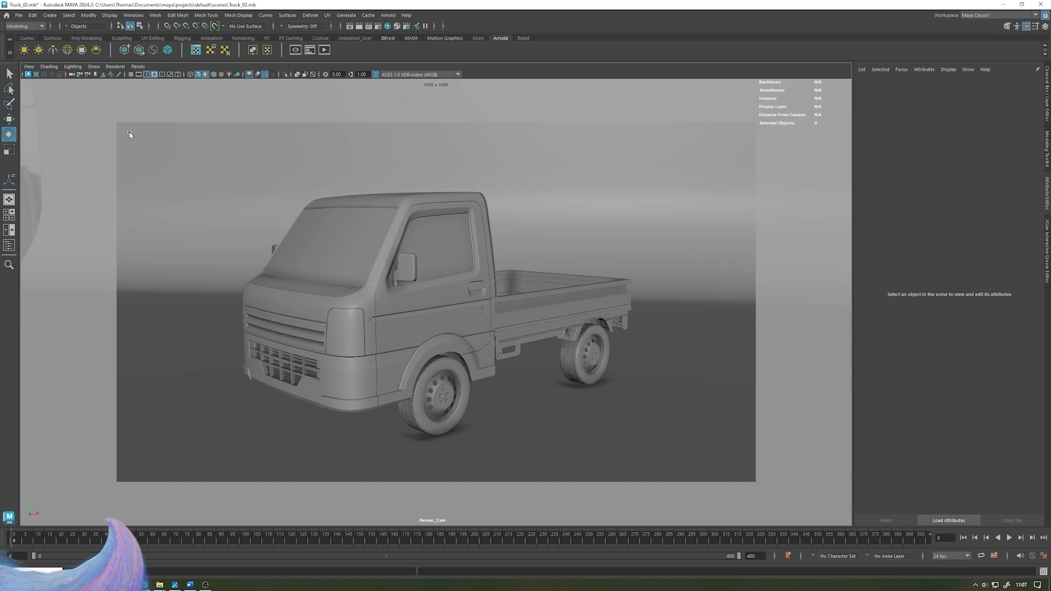
click(80, 74)
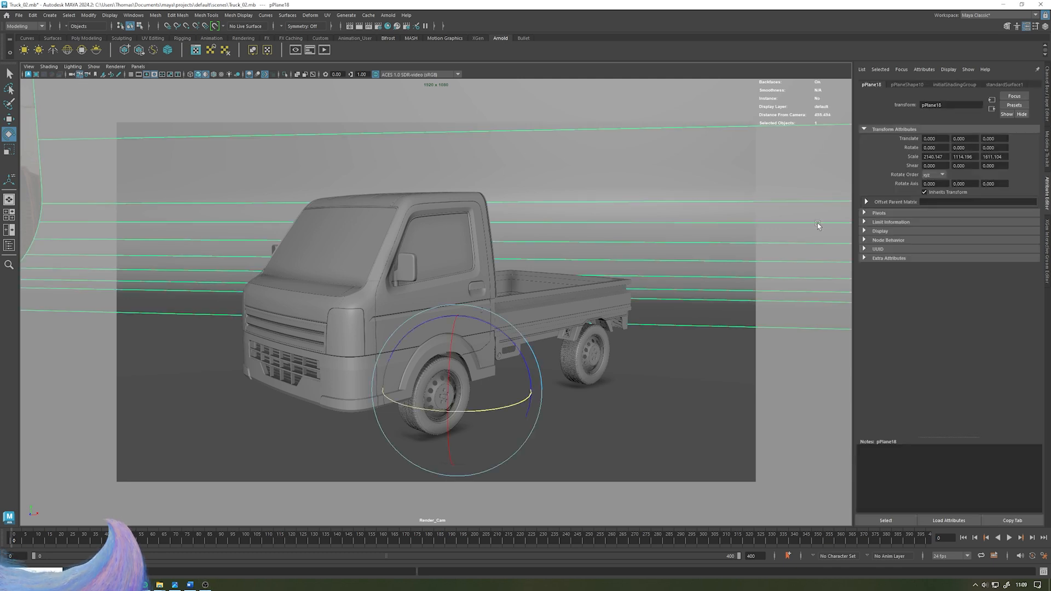
- Select the skydome light and set its exposure to 0 and intensity to 0.5
key(space)
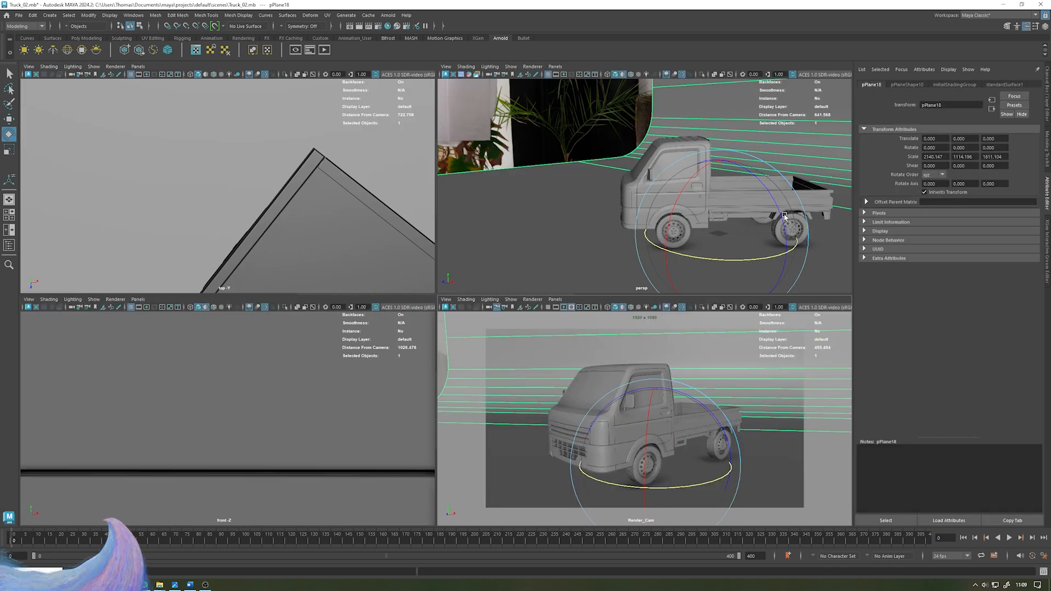
key(space)
alt+drag(525, 205, 732, 181)
click(732, 181)
scroll(732, 181, down, 3)
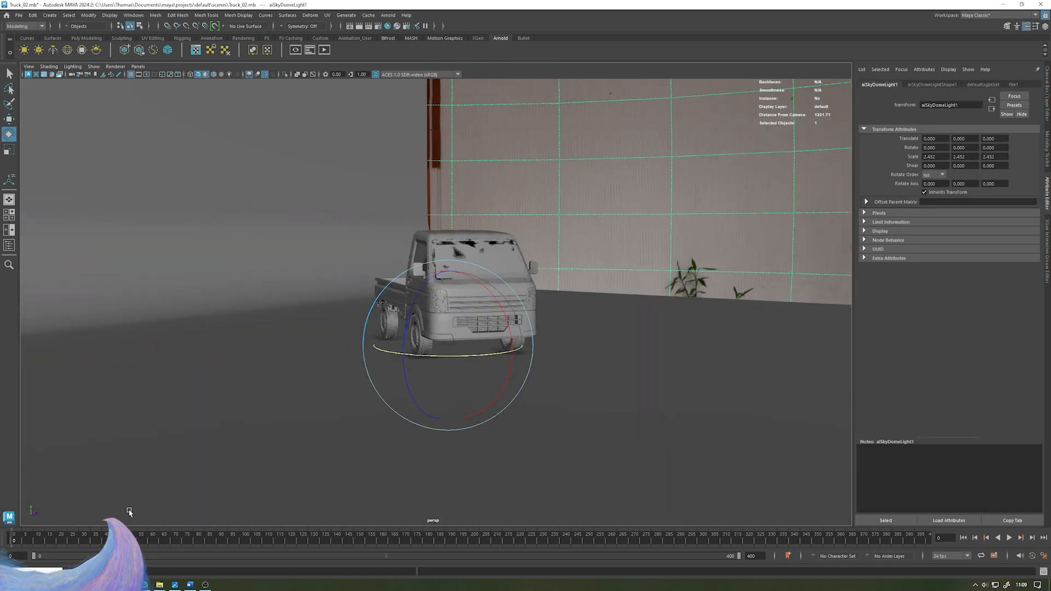
click(8, 245)
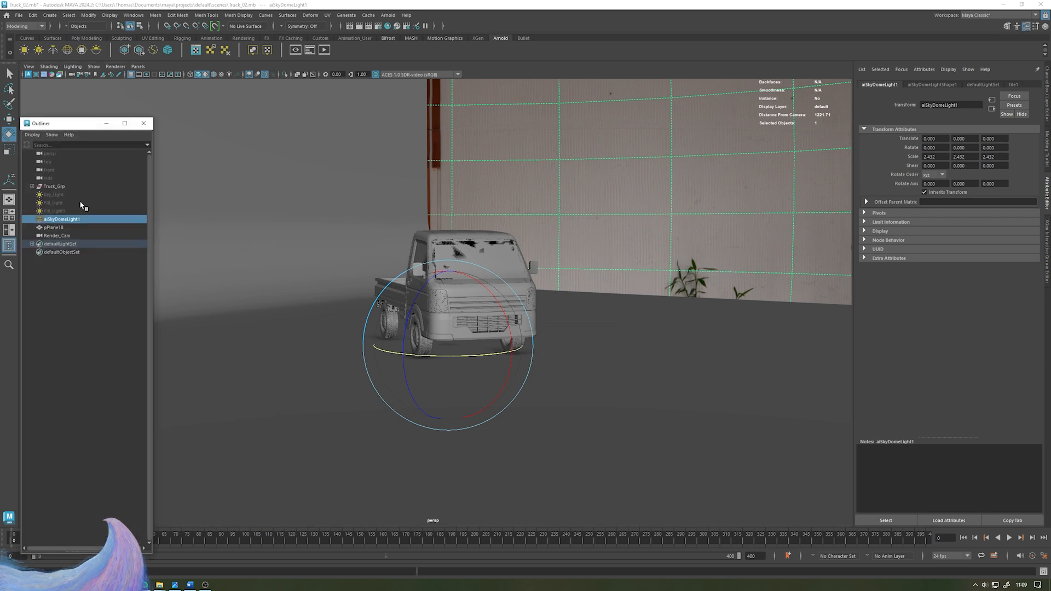
alt+drag(454, 174, 547, 227)
click(931, 84)
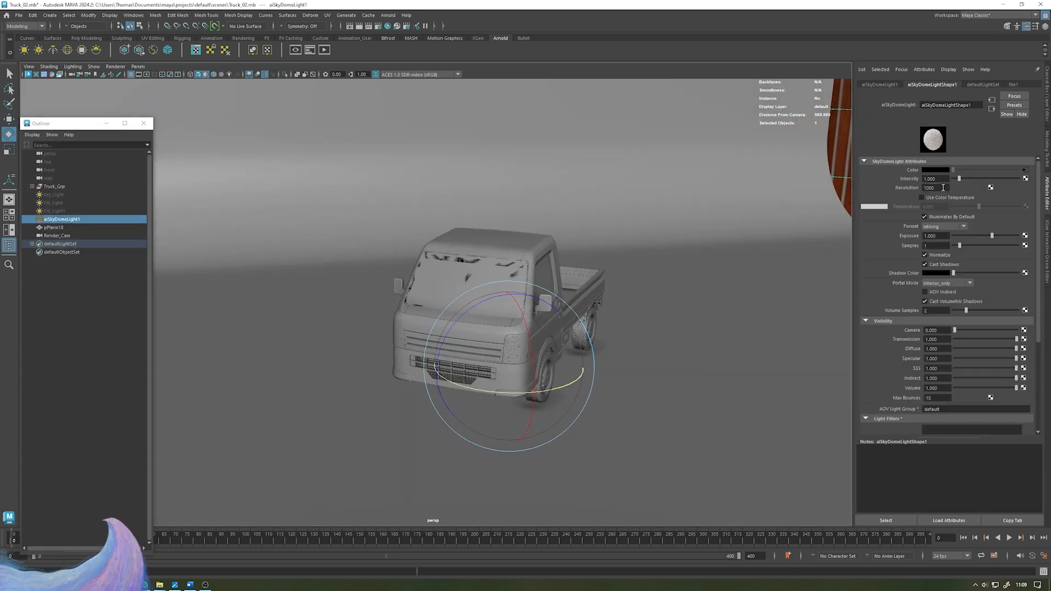
double_click(944, 238)
text(0)
key(Return)
double_click(946, 178)
text(0.5)
key(Return)
- Switch the Render_Cam viewport renderer to Arnold for an interactive preview
alt+drag(780, 253, 791, 252)
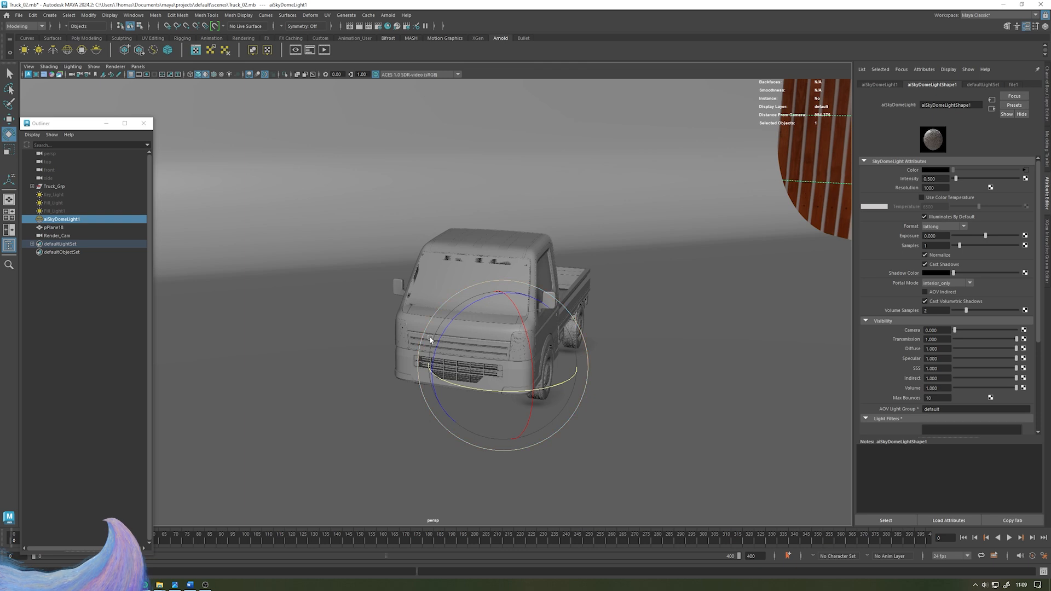
alt+drag(419, 366, 378, 351)
key(space)
key(space)
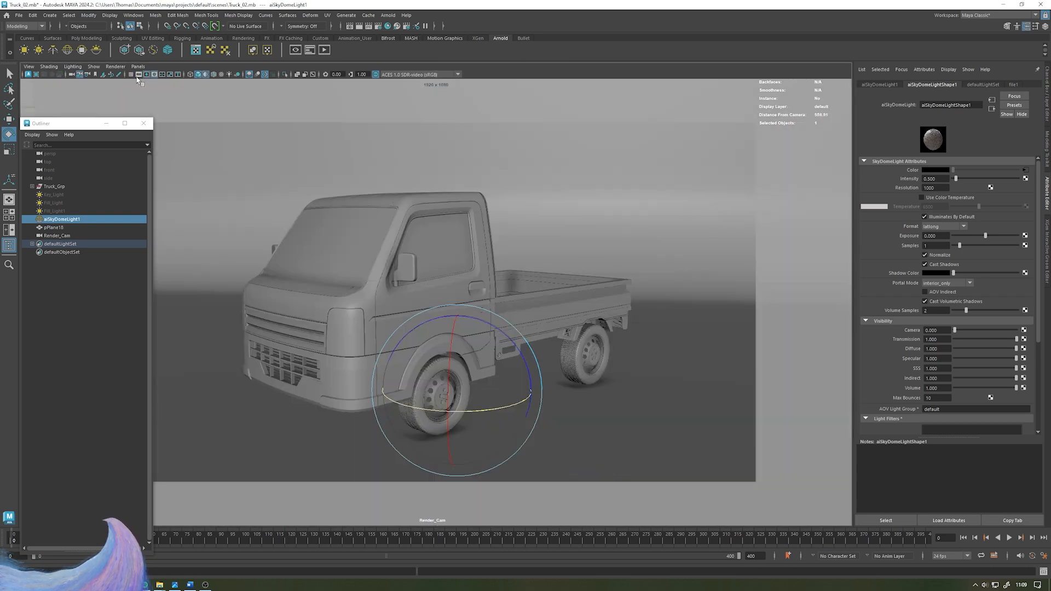
click(115, 66)
click(123, 88)
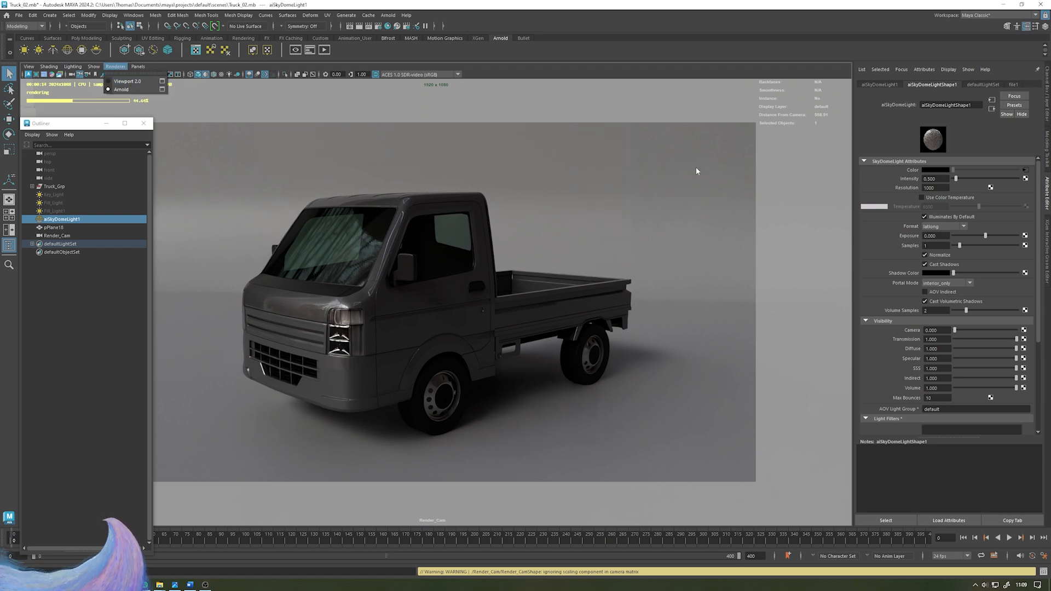
- Delete the Key_Light and the Fill_Light1 area lights from the scene
click(808, 188)
key(space)
alt+drag(689, 227, 794, 153)
click(796, 156)
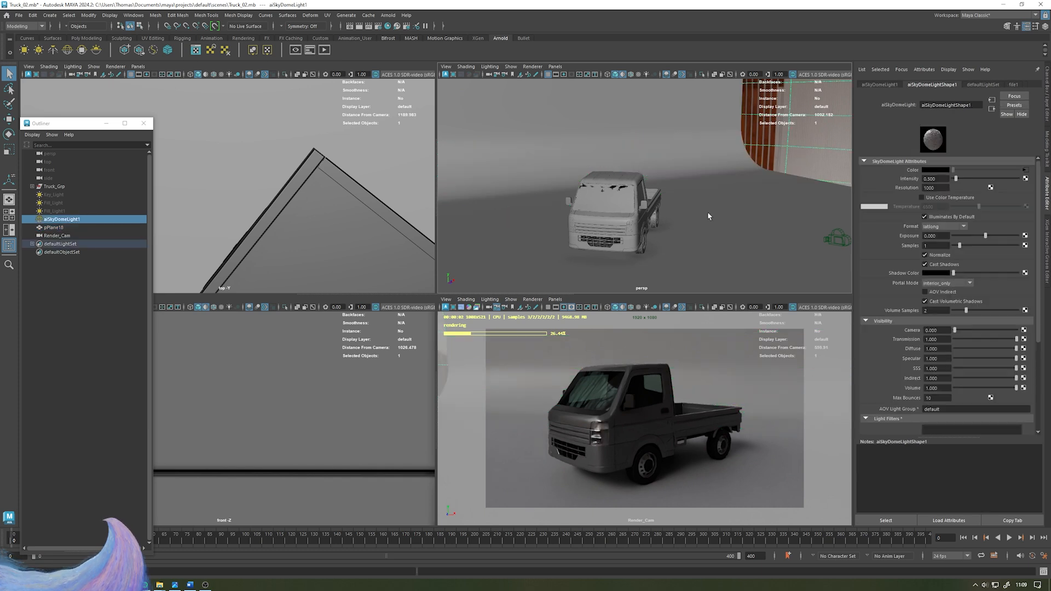
alt+drag(659, 203, 567, 198)
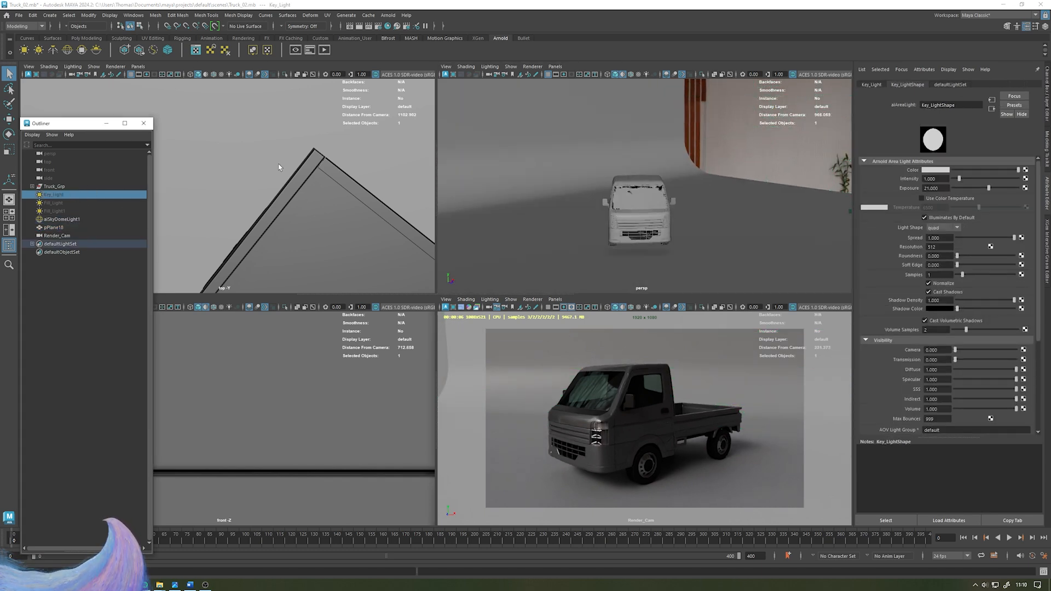
key(h)
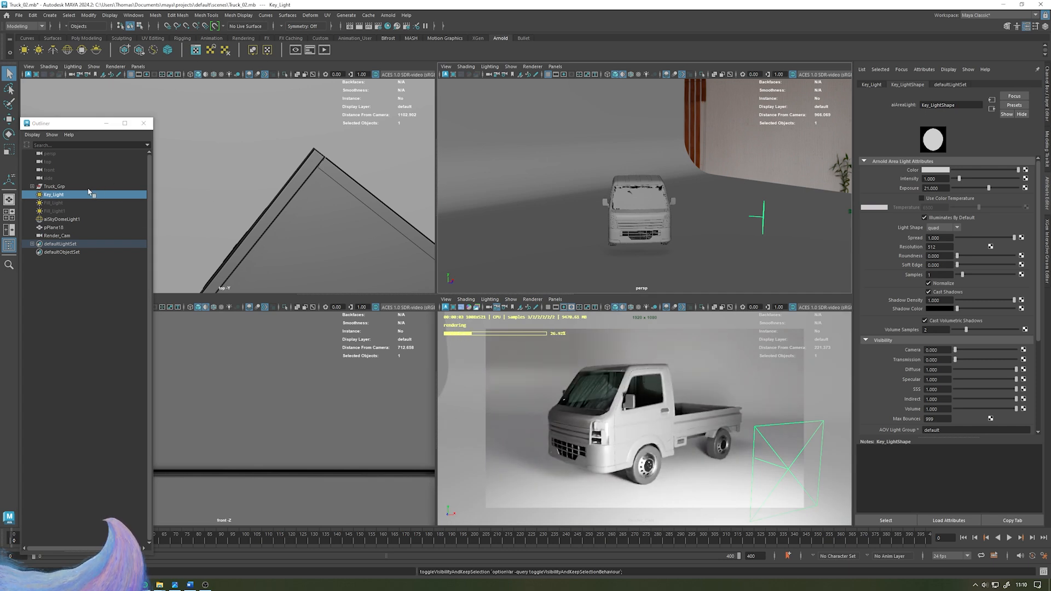
key(Delete)
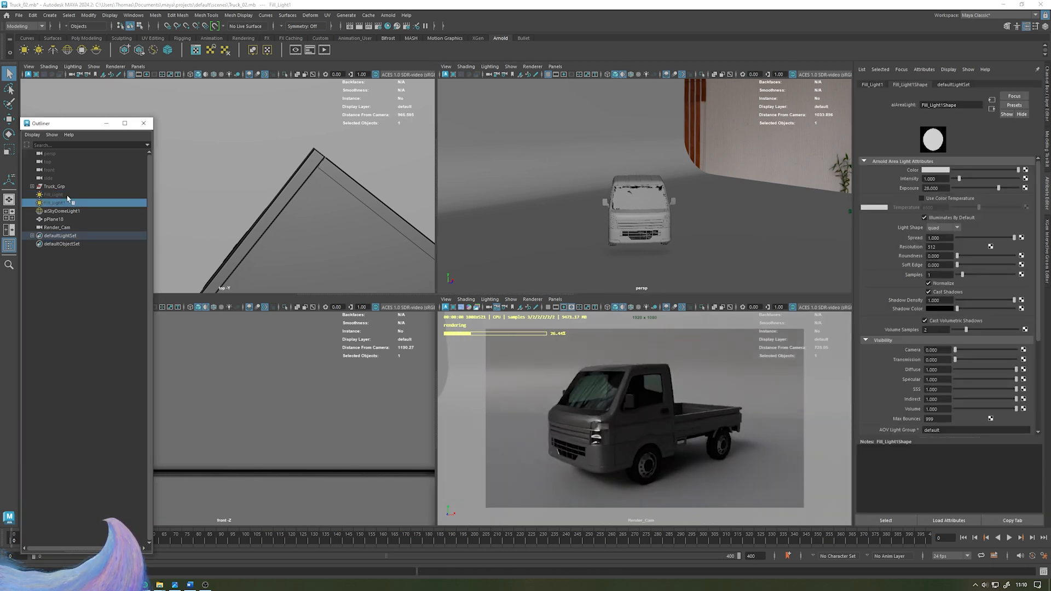
key(Delete)
- Unhide Fill_Light and move and rotate it above and beside the truck
click(66, 194)
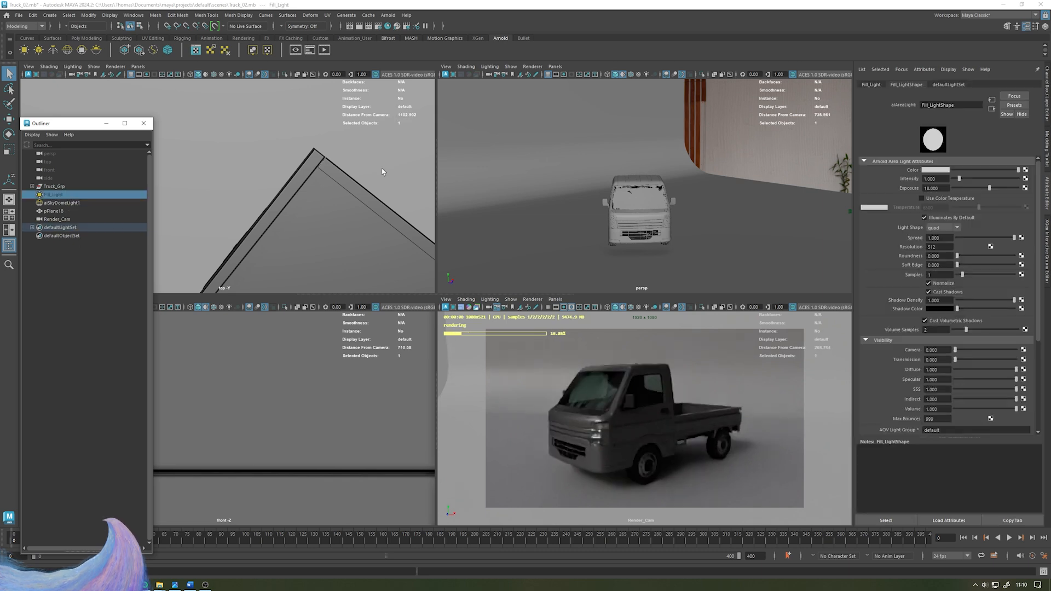
key(h)
alt+drag(657, 159, 602, 231)
key(w)
drag(595, 188, 594, 115)
drag(566, 154, 738, 147)
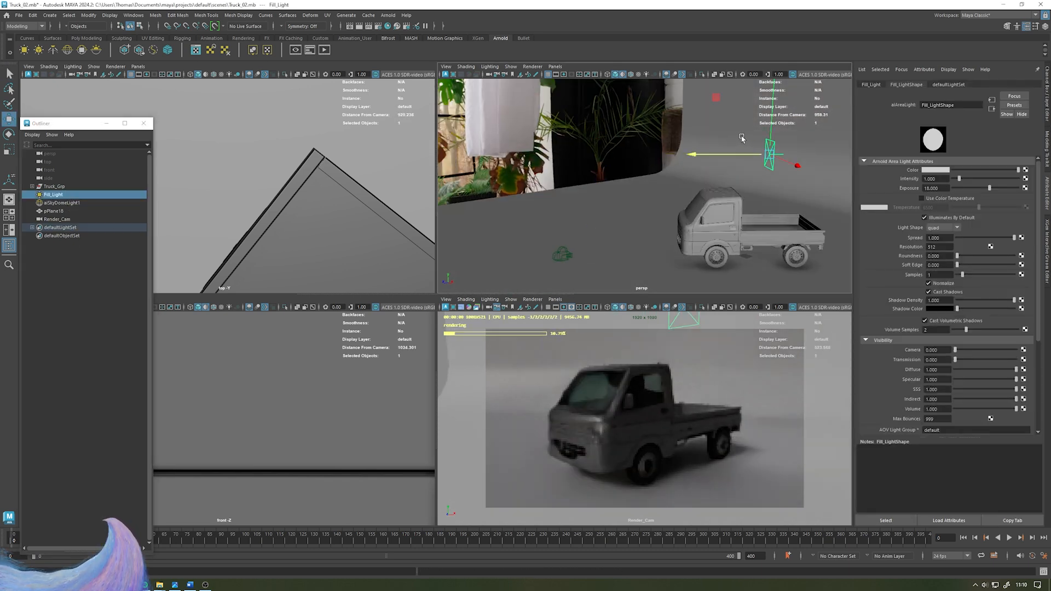
alt+middle_drag(750, 125, 603, 135)
key(e)
drag(628, 102, 668, 152)
alt+middle_drag(669, 151, 712, 136)
key(w)
alt+drag(663, 156, 768, 208)
- Scale Fill_Light and fine-tune its position relative to the truck
key(r)
middle_drag(762, 174, 764, 140)
key(w)
drag(715, 205, 672, 135)
key(r)
key(w)
alt+drag(639, 162, 666, 162)
- Set Fill_Light's exposure to 23
drag(941, 187, 877, 184)
text(21)
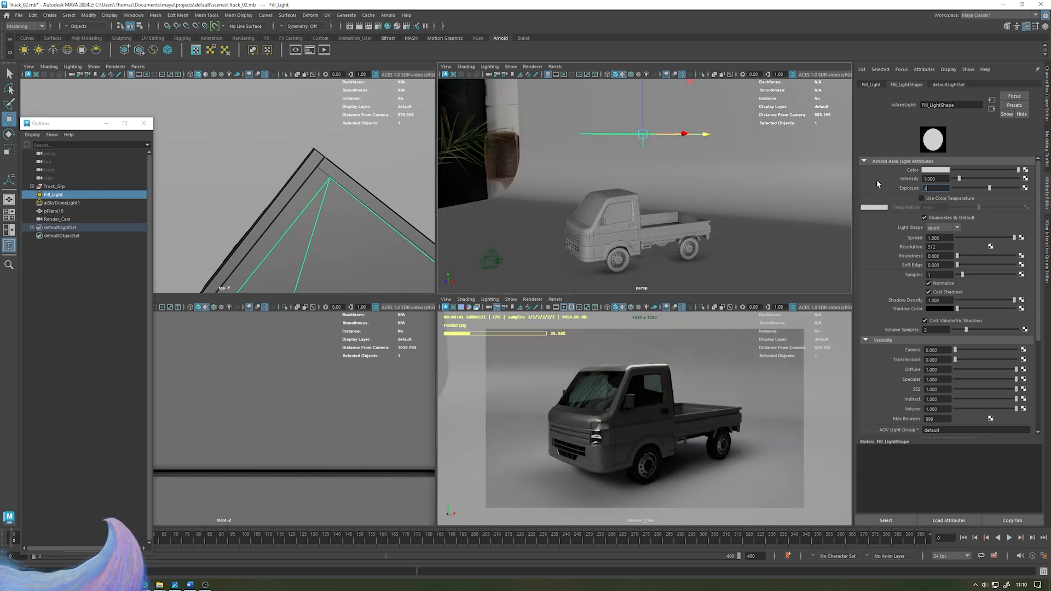
key(Return)
drag(948, 188, 881, 186)
text(24)
key(Return)
drag(952, 188, 858, 193)
text(23)
key(Return)
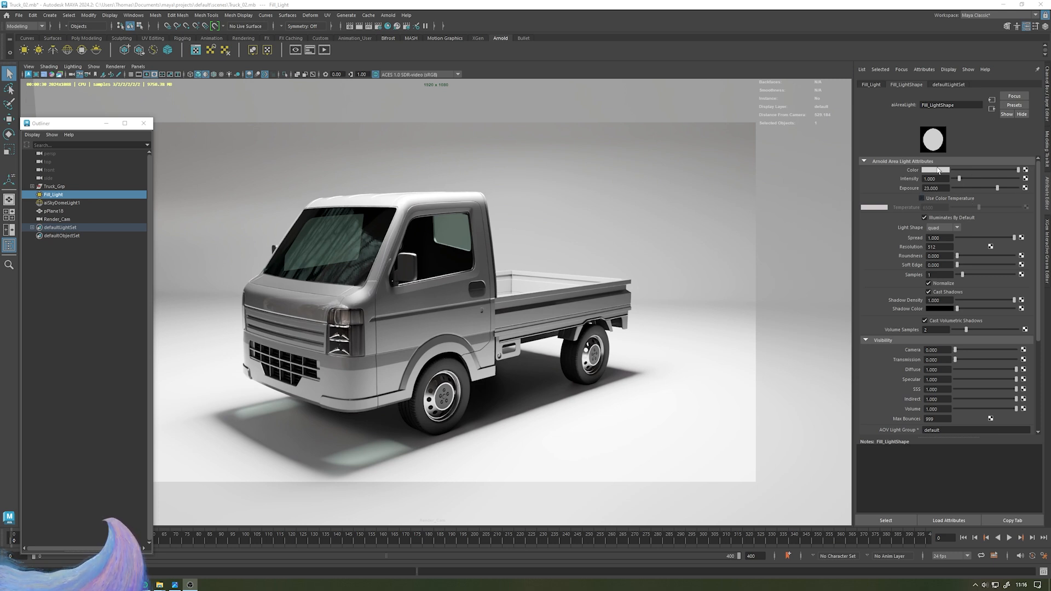
- Try a colour temperature of 6500 on Fill_Light, then switch colour temperature off
click(931, 199)
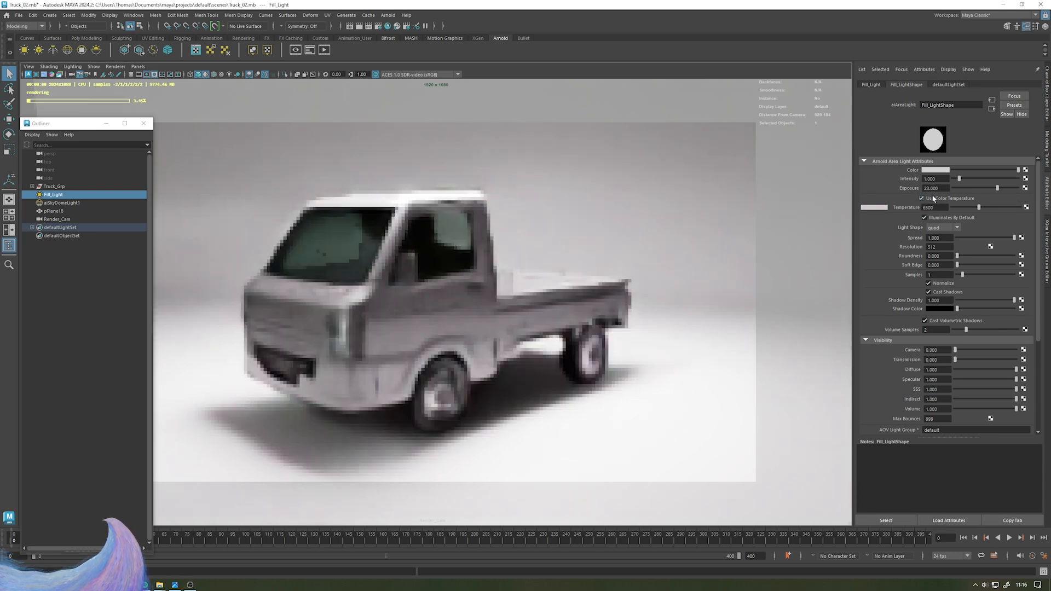
click(965, 208)
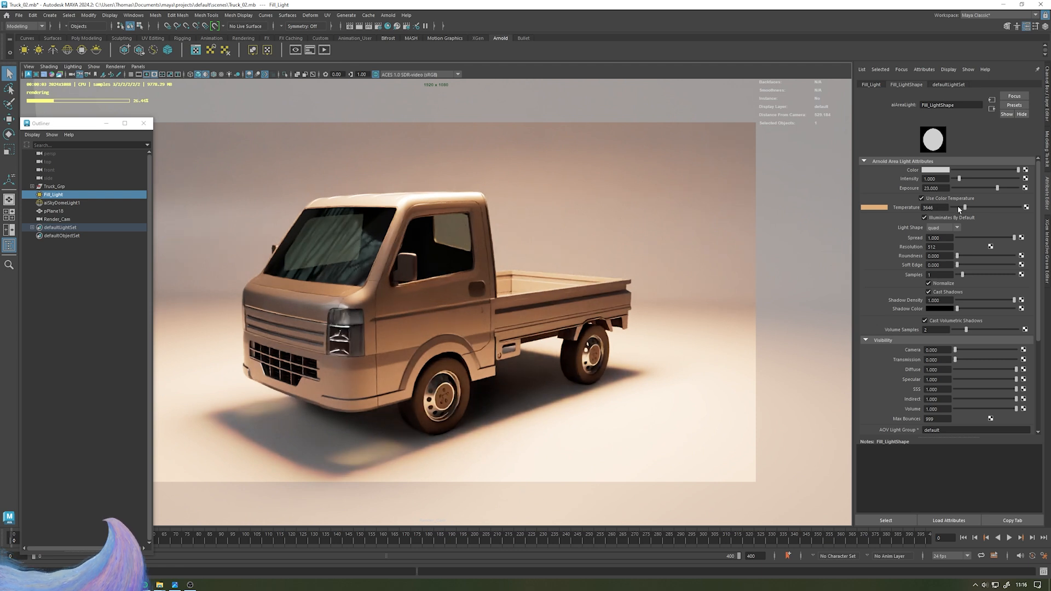
mouse_move(965, 207)
mouse_down()
mouse_move(1015, 206)
mouse_move(960, 206)
mouse_up()
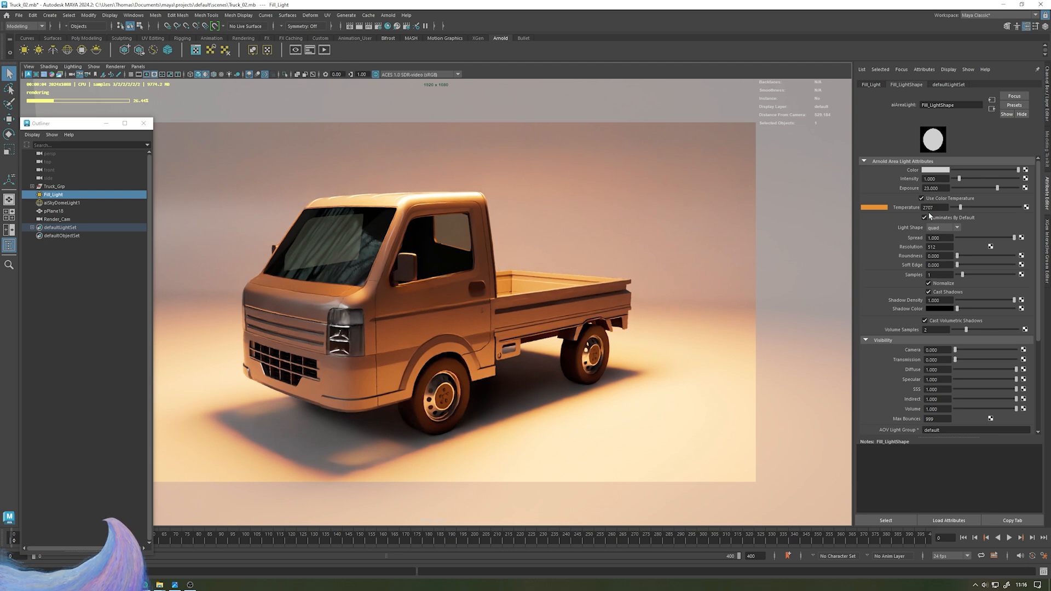
drag(971, 208, 1009, 207)
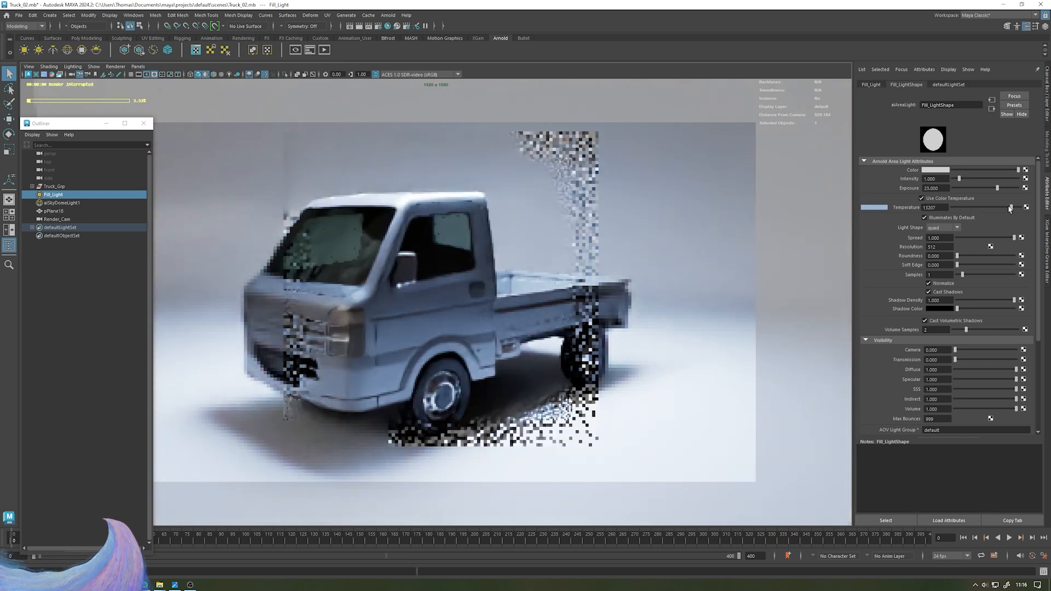
double_click(941, 207)
text(6)
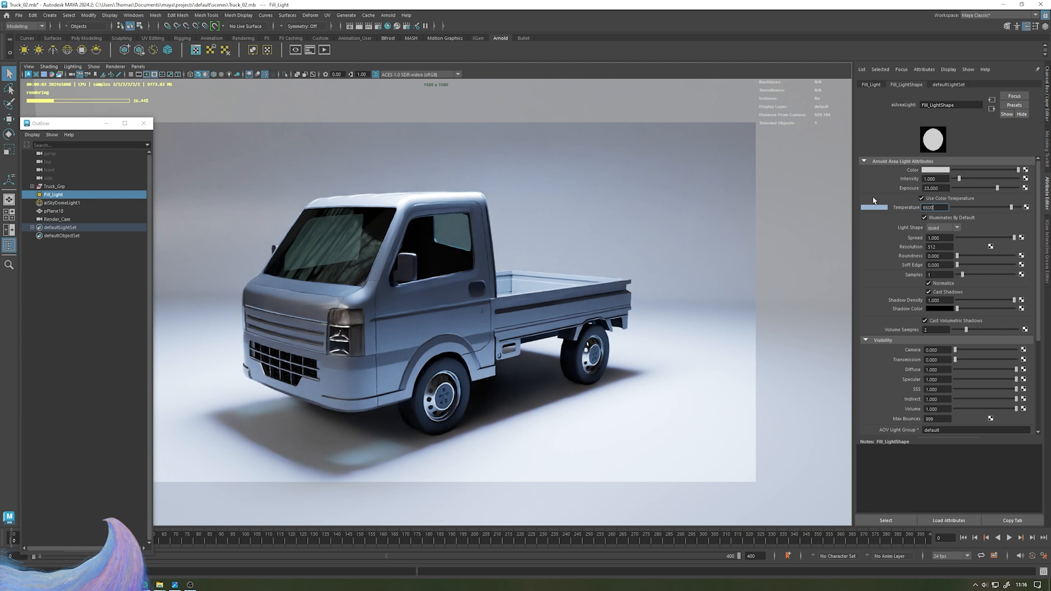
text(500)
key(Return)
click(921, 198)
- Try tinting Fill_Light's colour green and undo the colour change
click(936, 172)
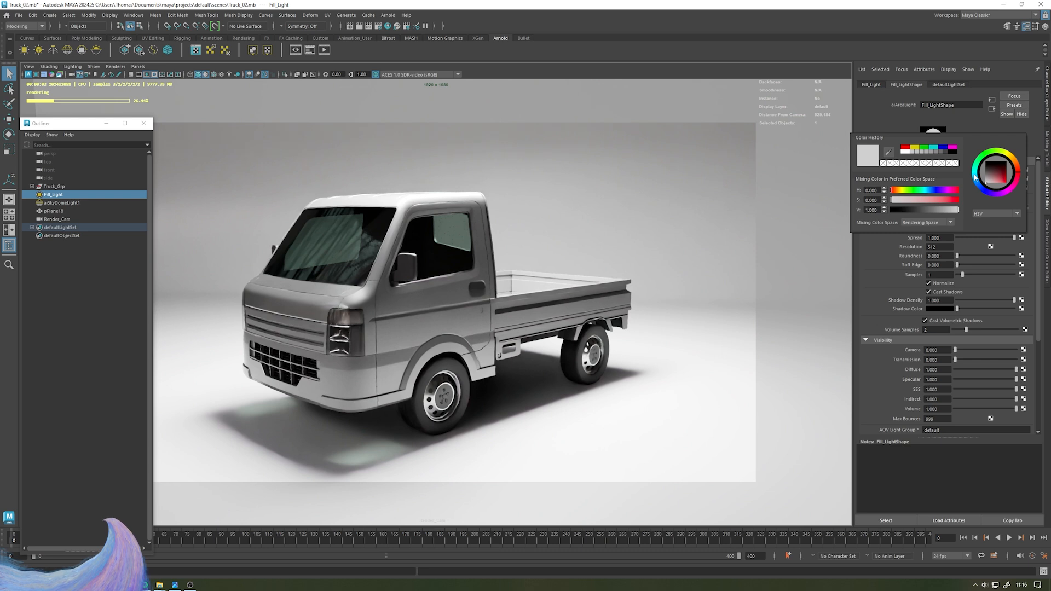
drag(977, 180, 993, 154)
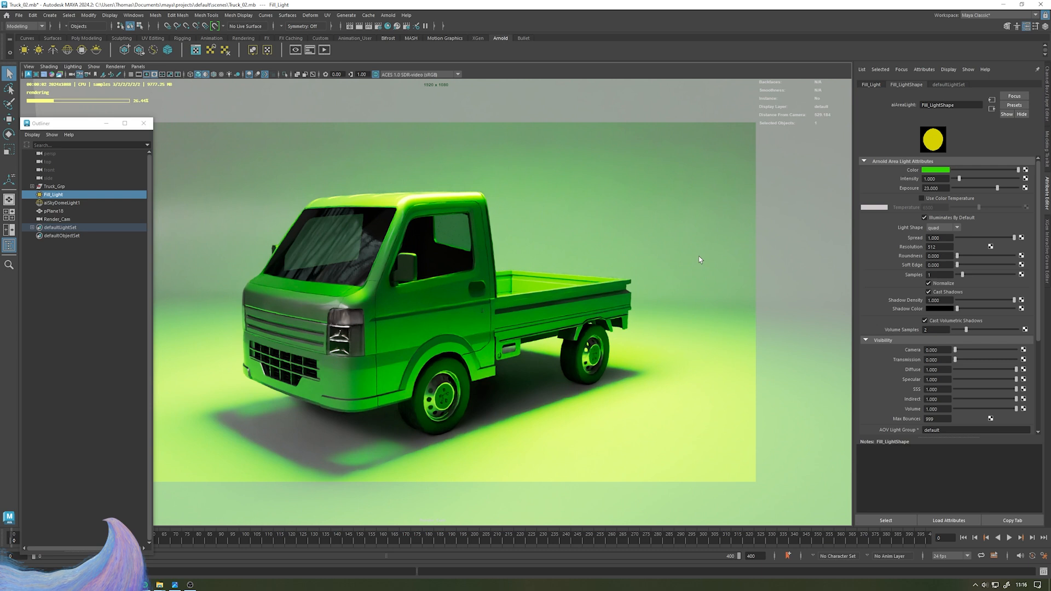
key(ctrl+z)
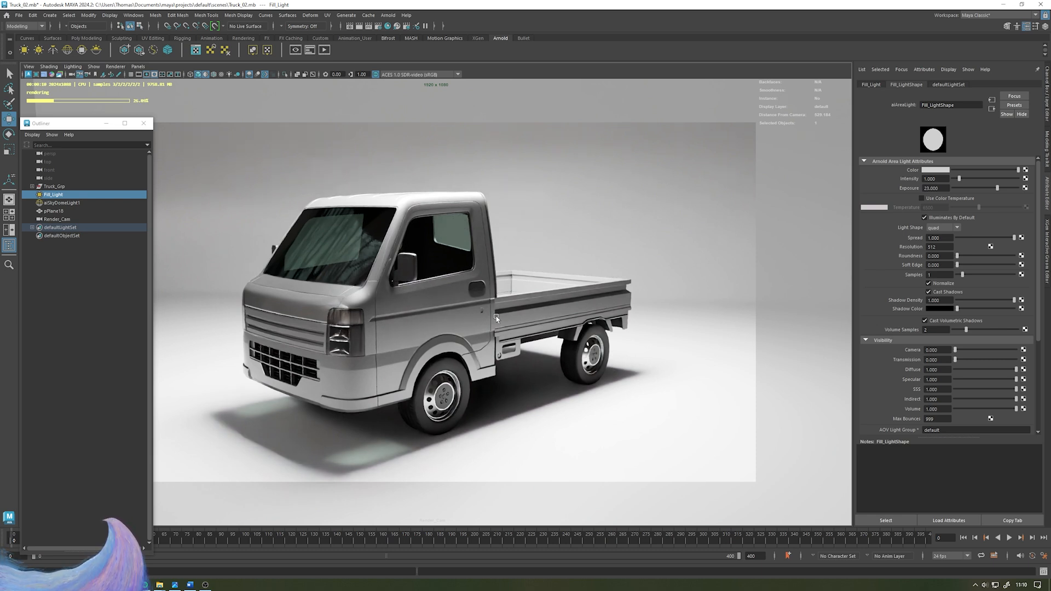
click(96, 280)
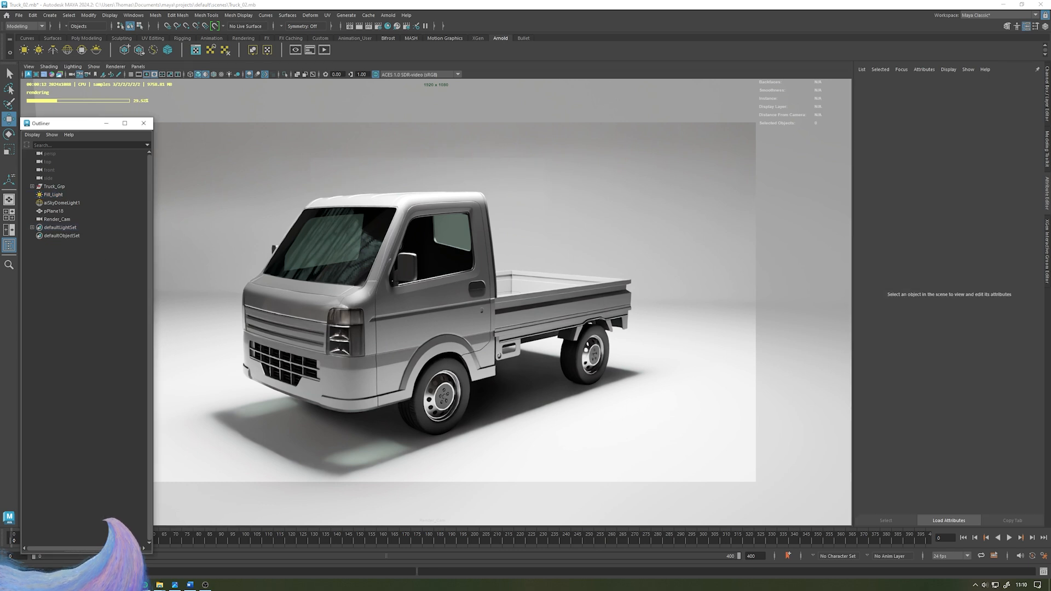